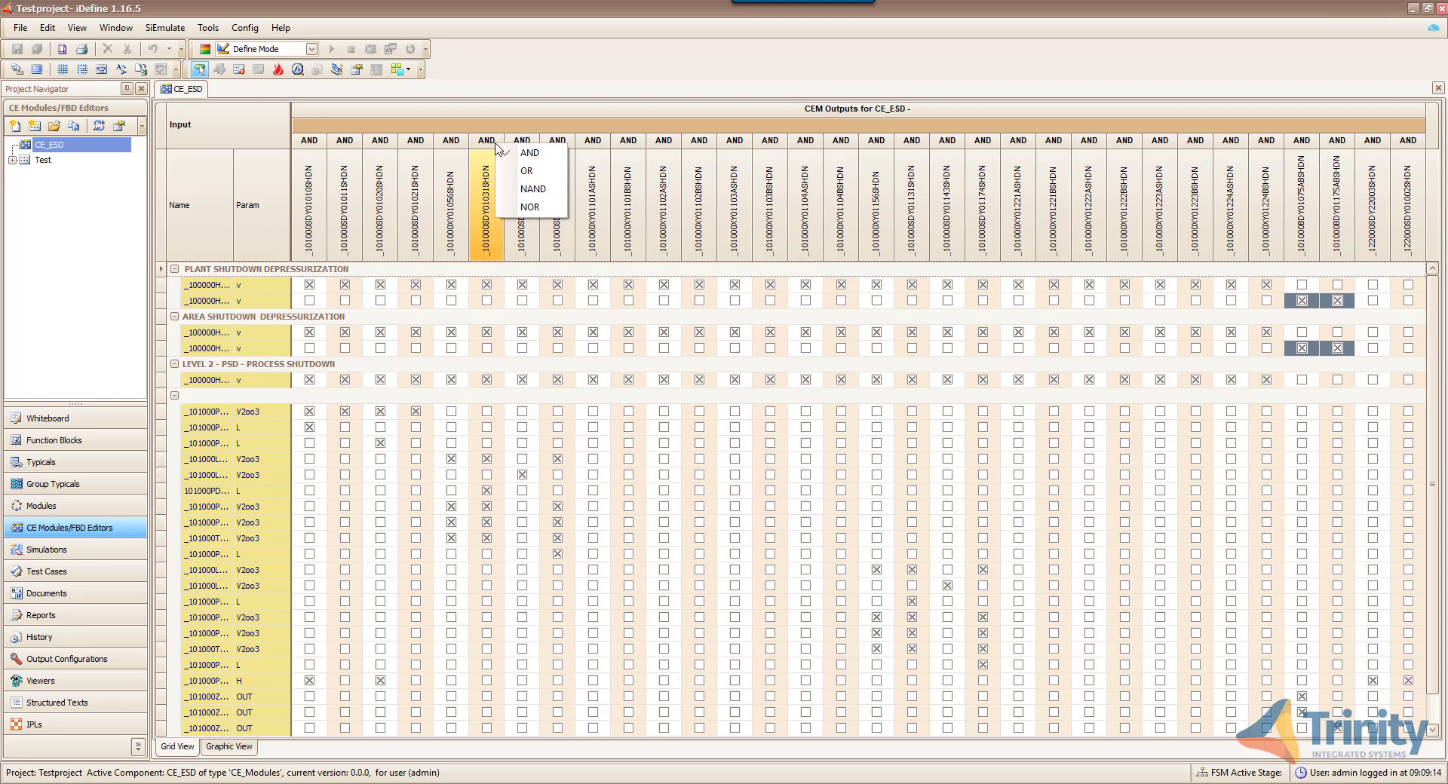
- Keep AND output logic and widen the Name column to show full tags like _10000PZT1018ABC_HiHi
click(552, 96)
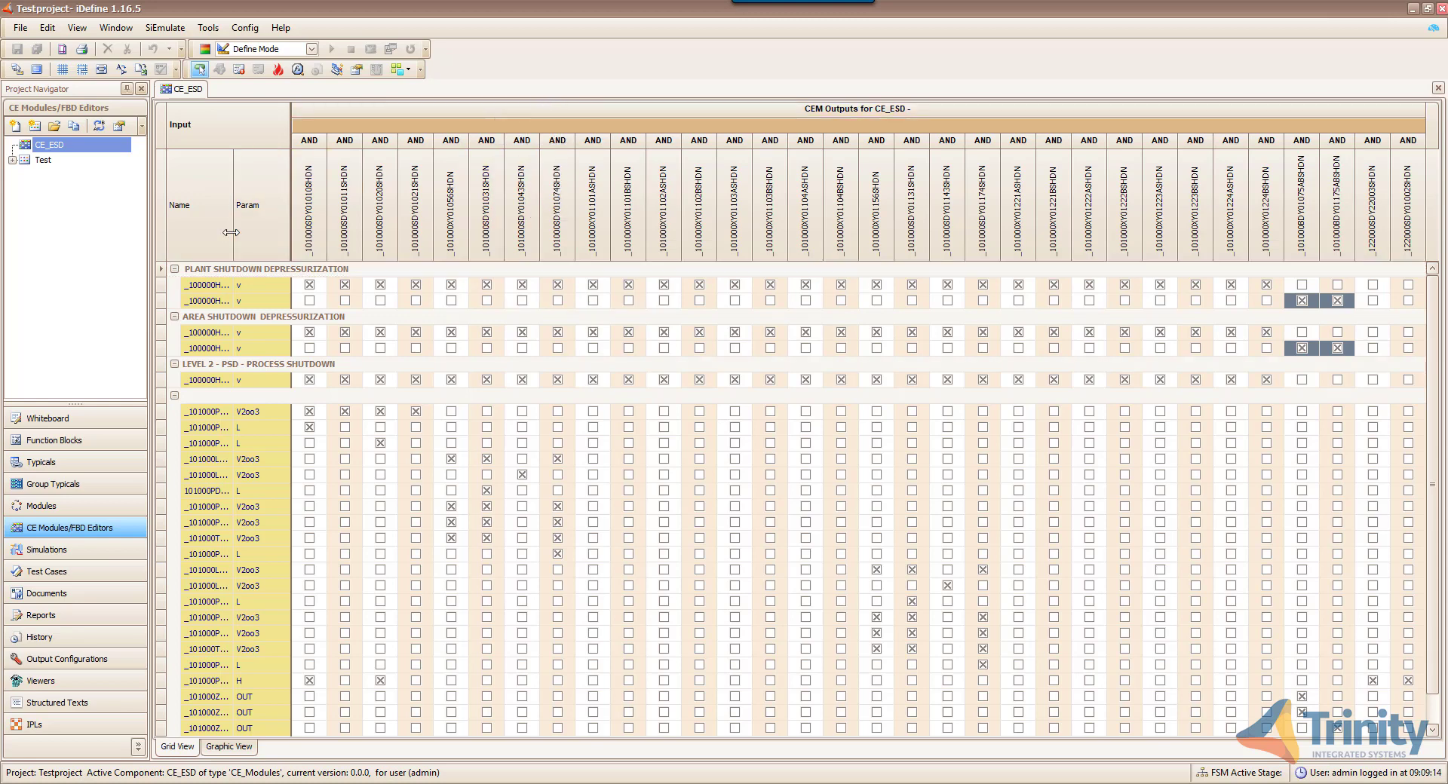
drag(230, 232, 295, 243)
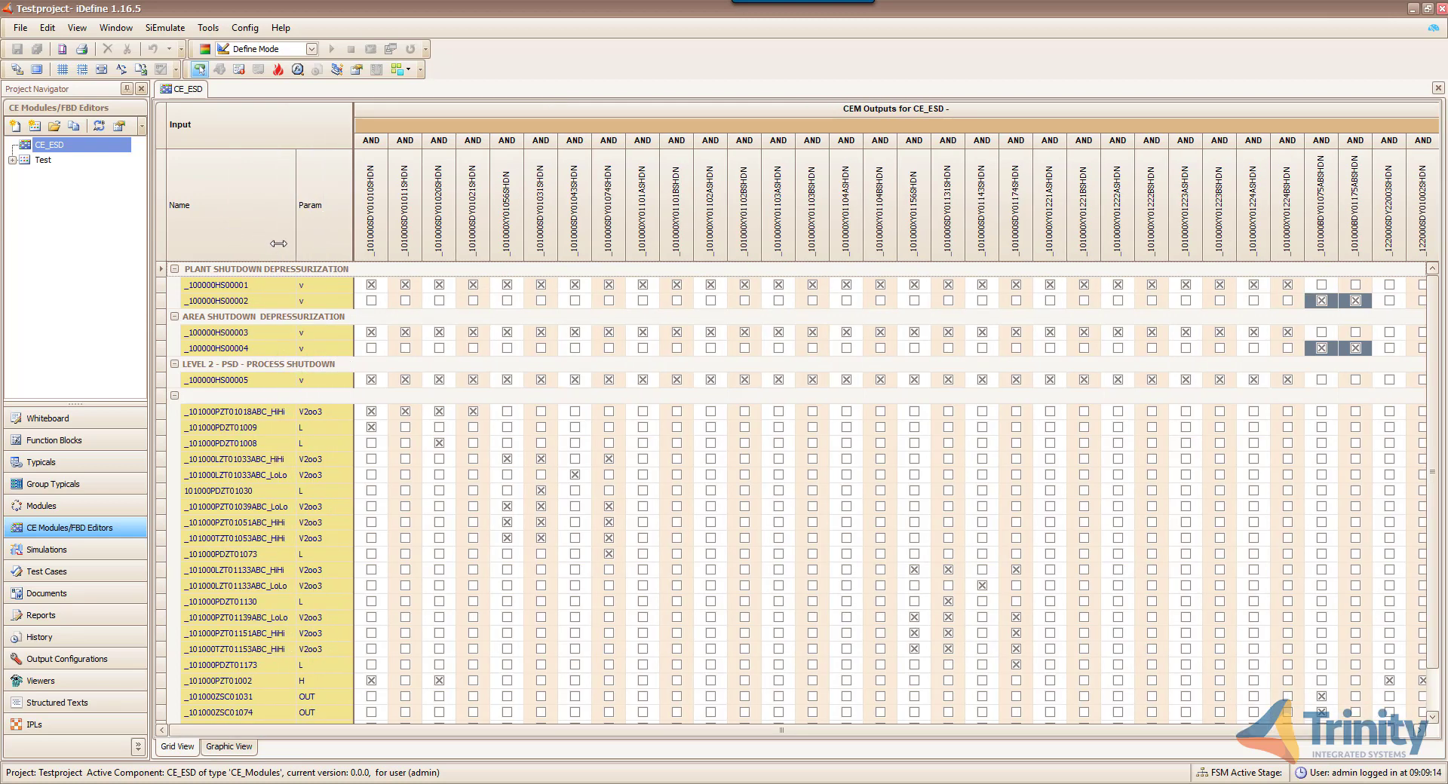
- Add the Derived Description column from the Column/Band Chooser into the matrix grid
right_click(282, 224)
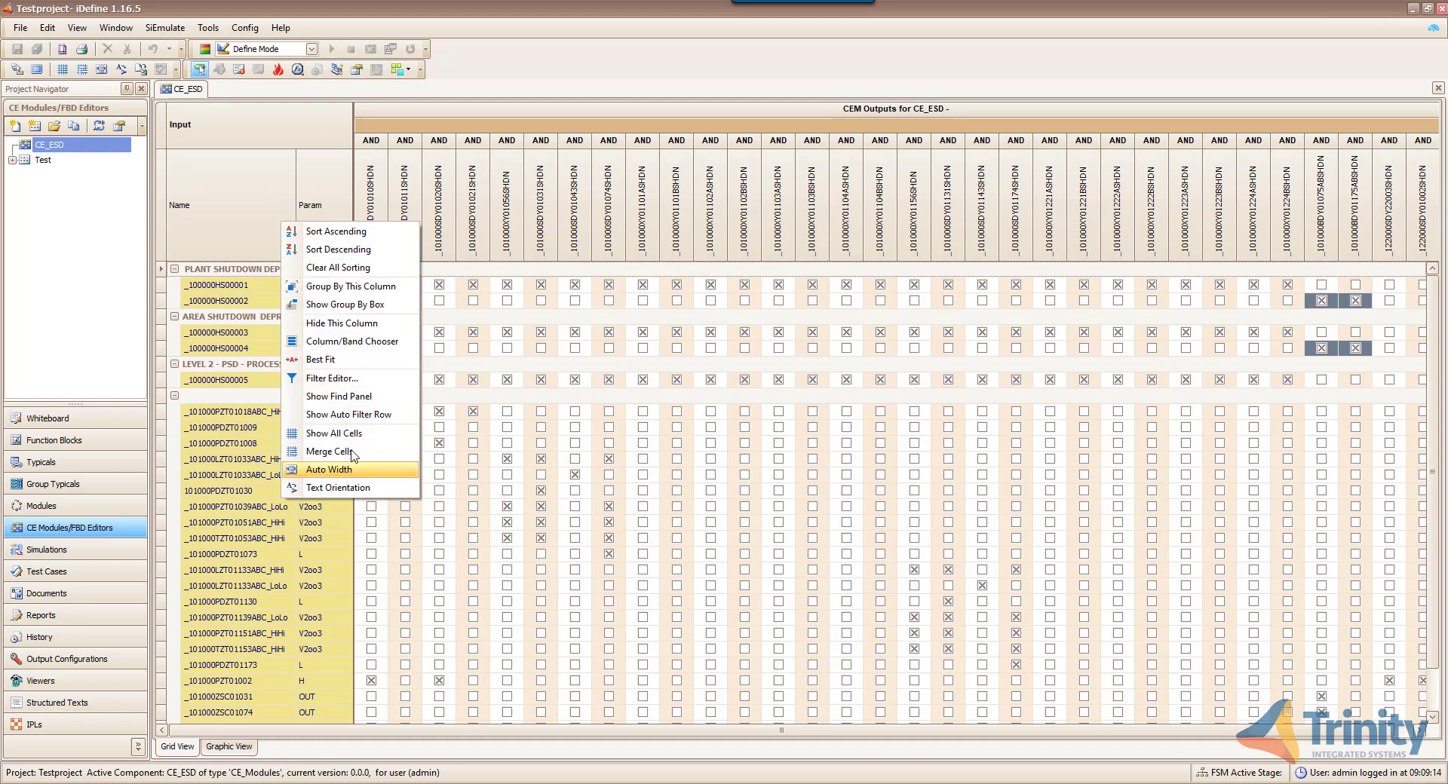
click(373, 345)
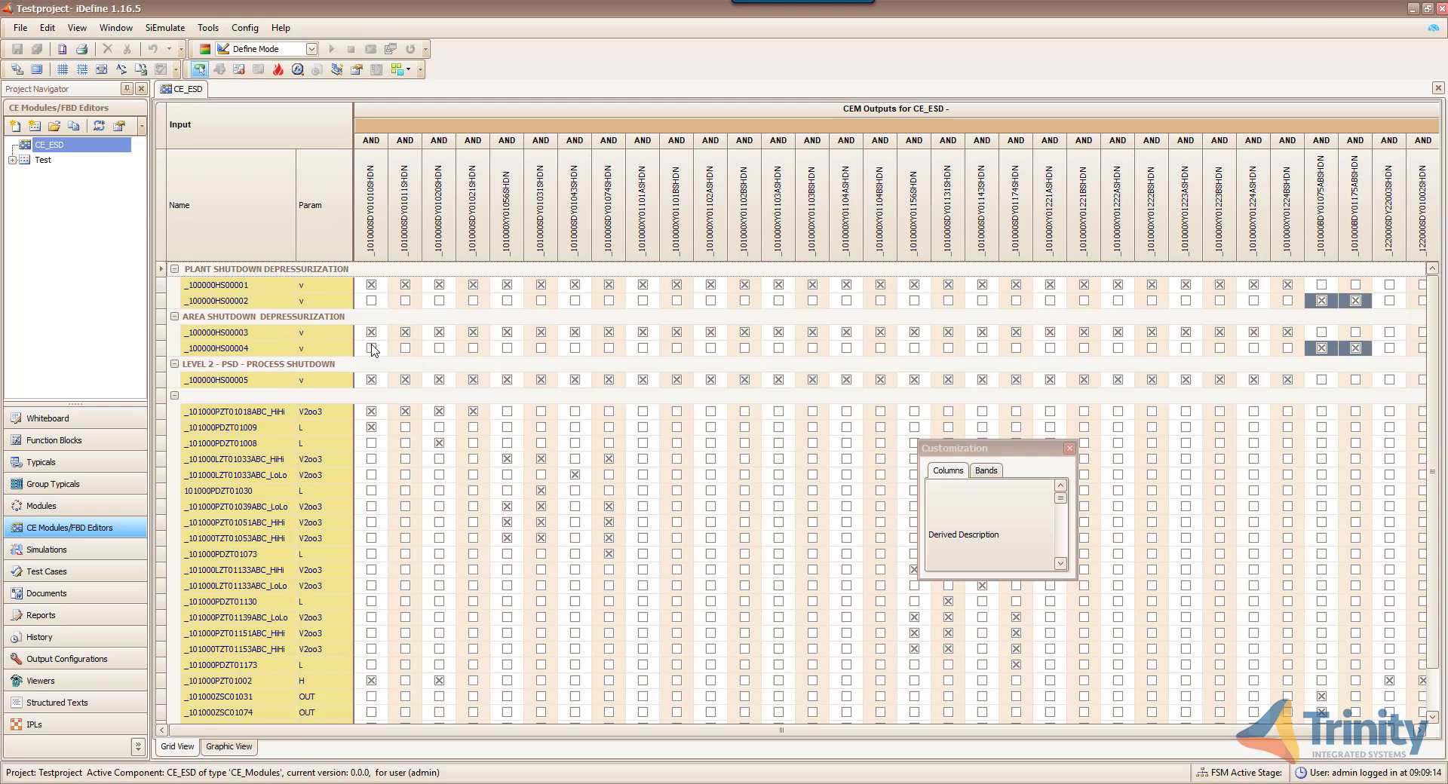
drag(1061, 498, 405, 239)
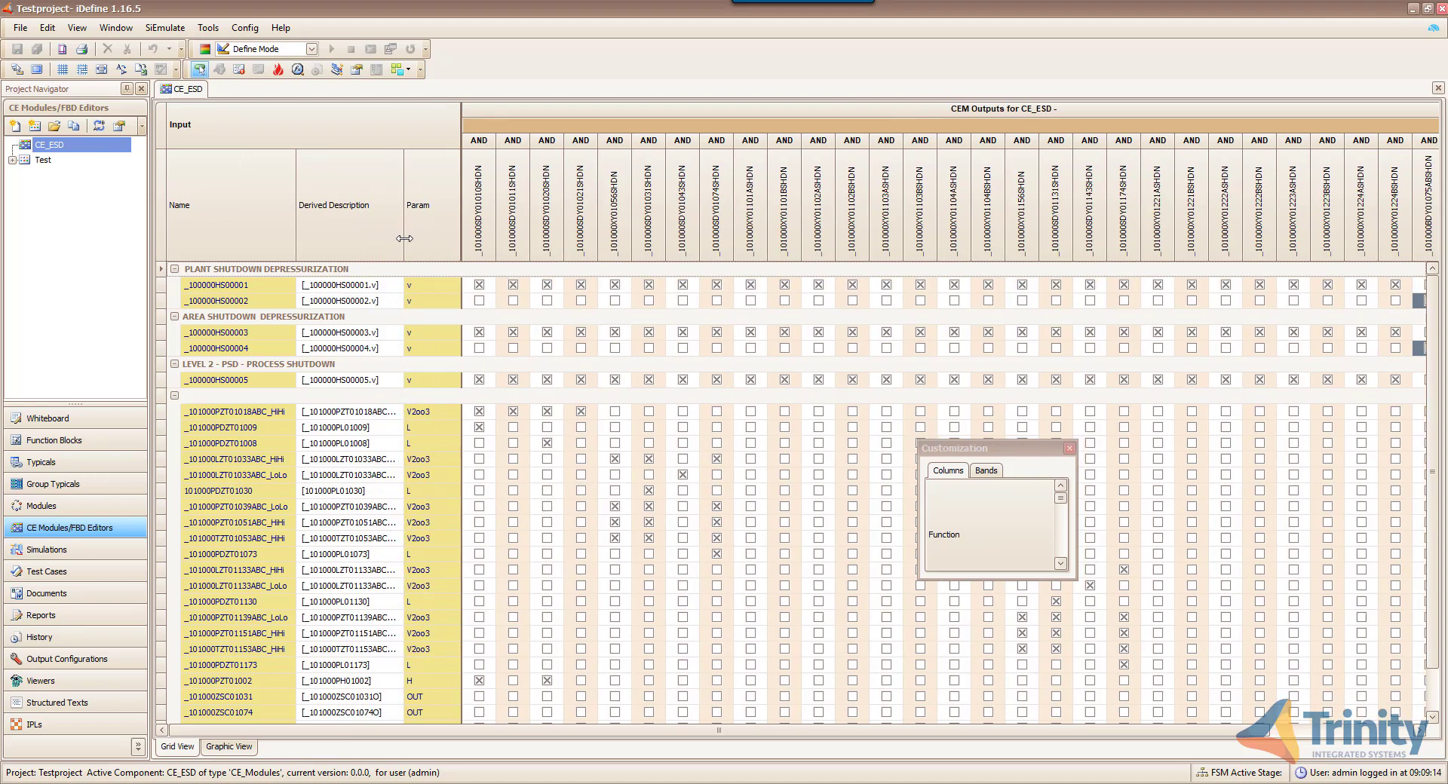
click(1070, 449)
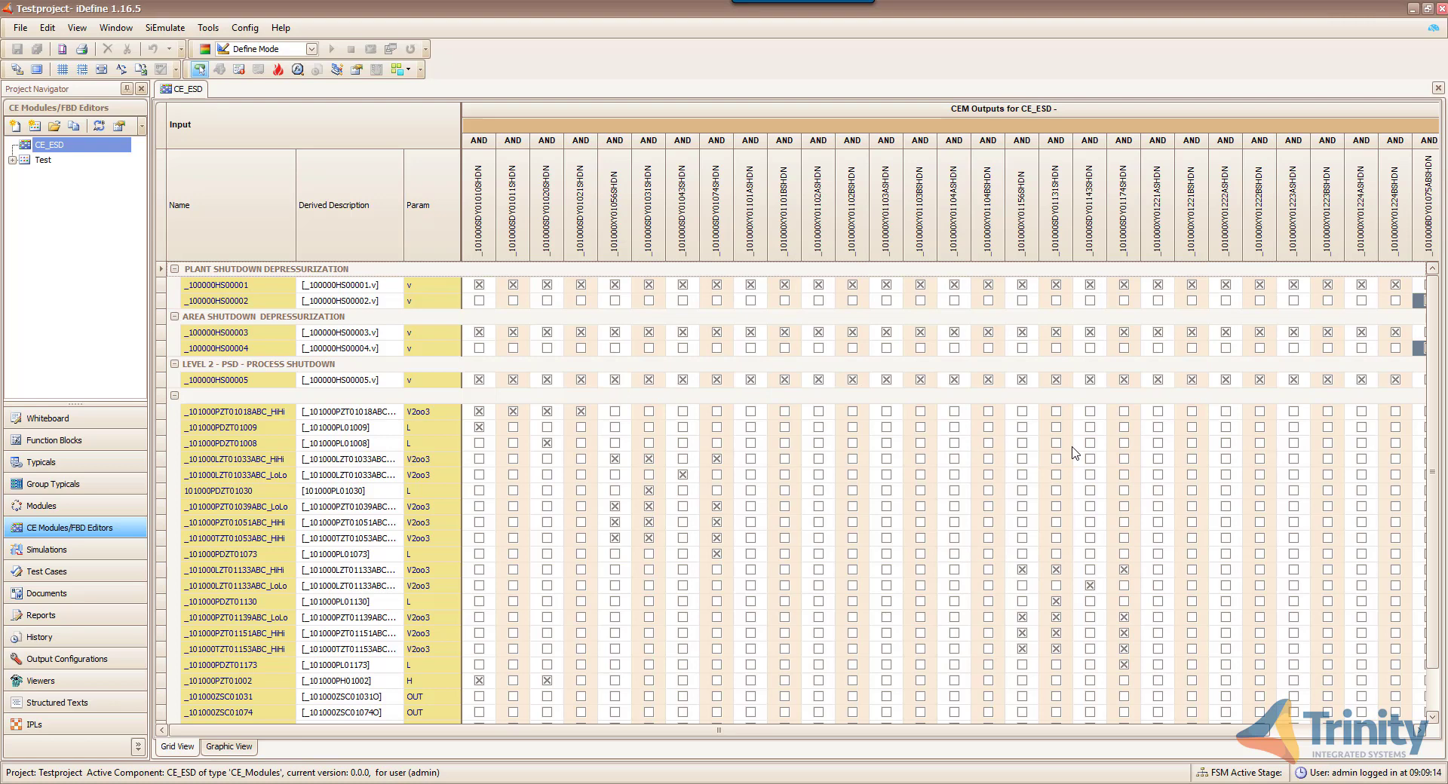
click(209, 30)
click(249, 67)
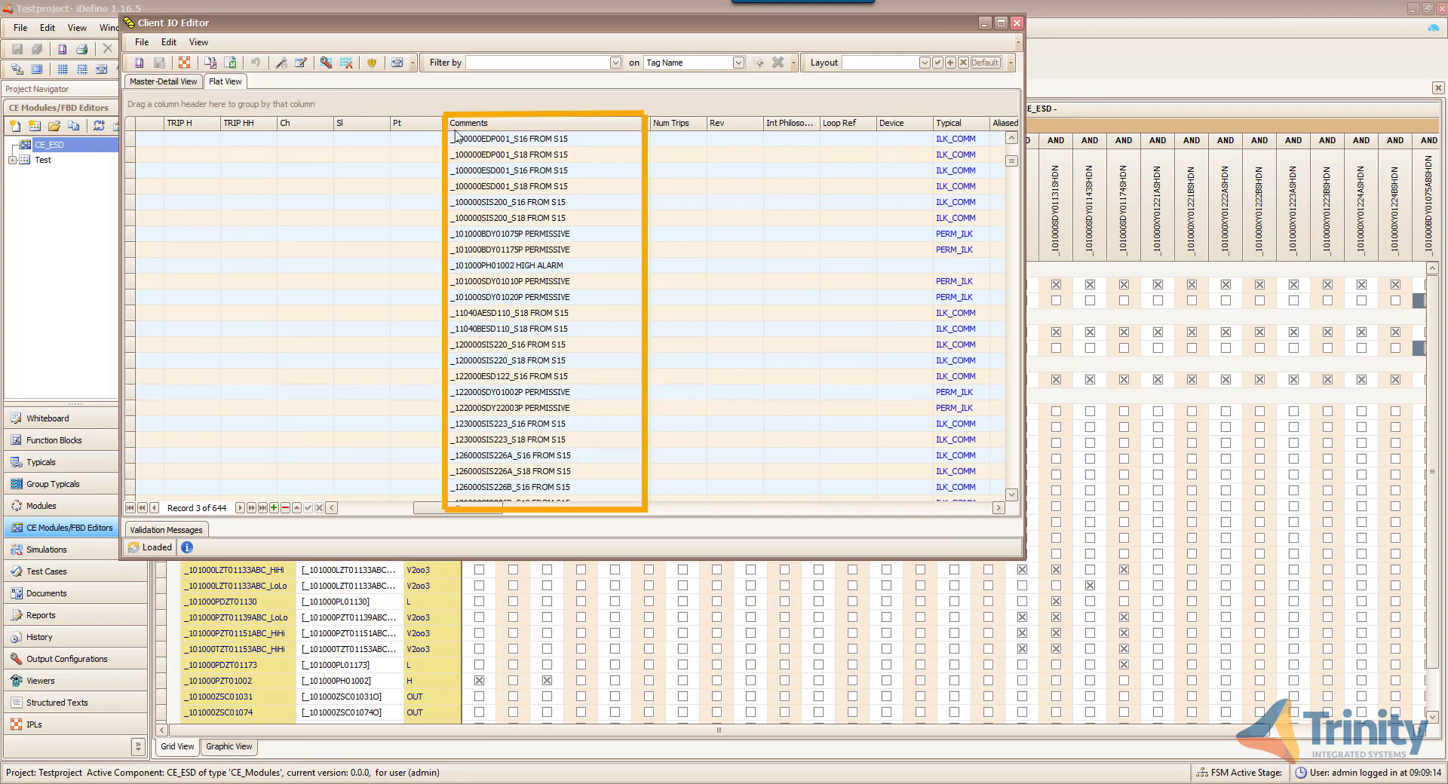
click(582, 186)
click(589, 204)
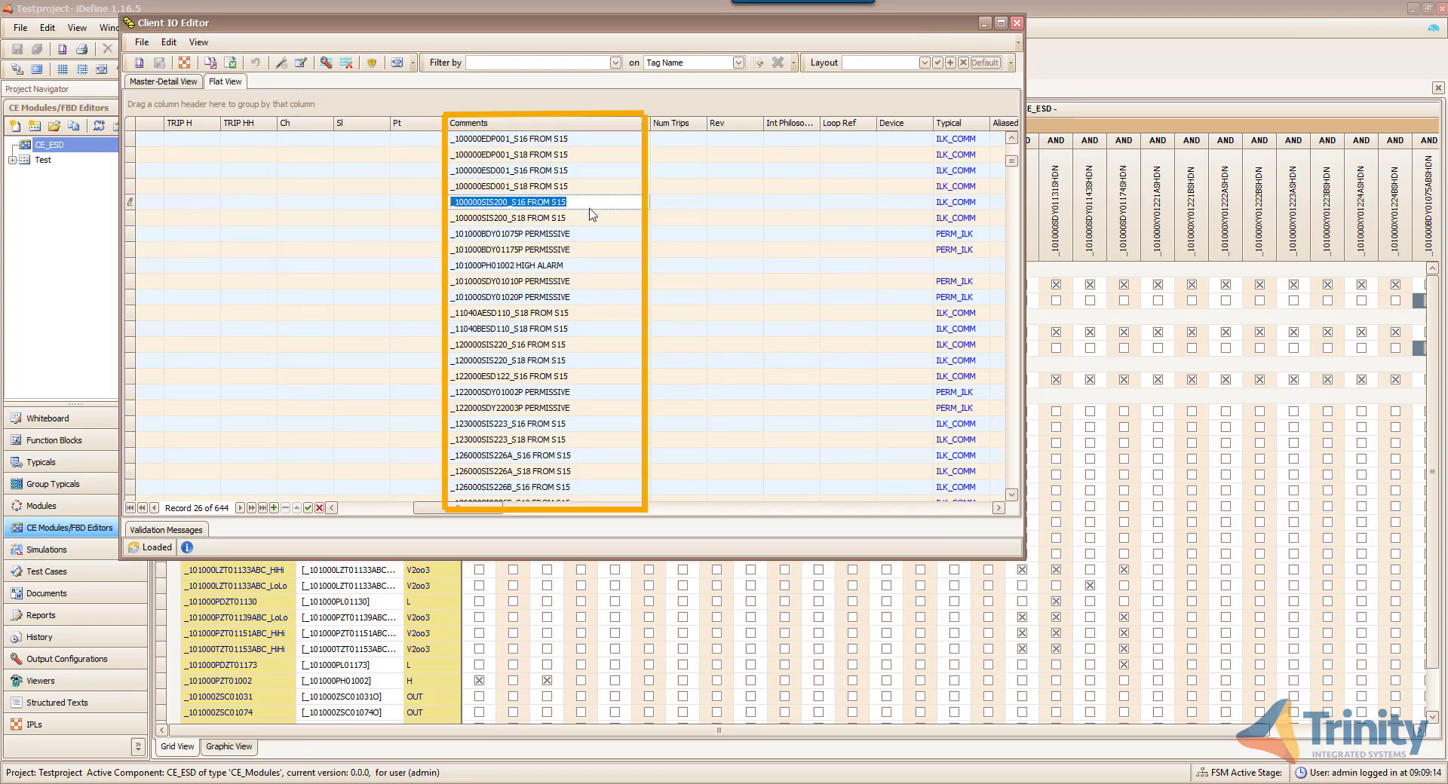
click(589, 218)
drag(476, 513, 375, 507)
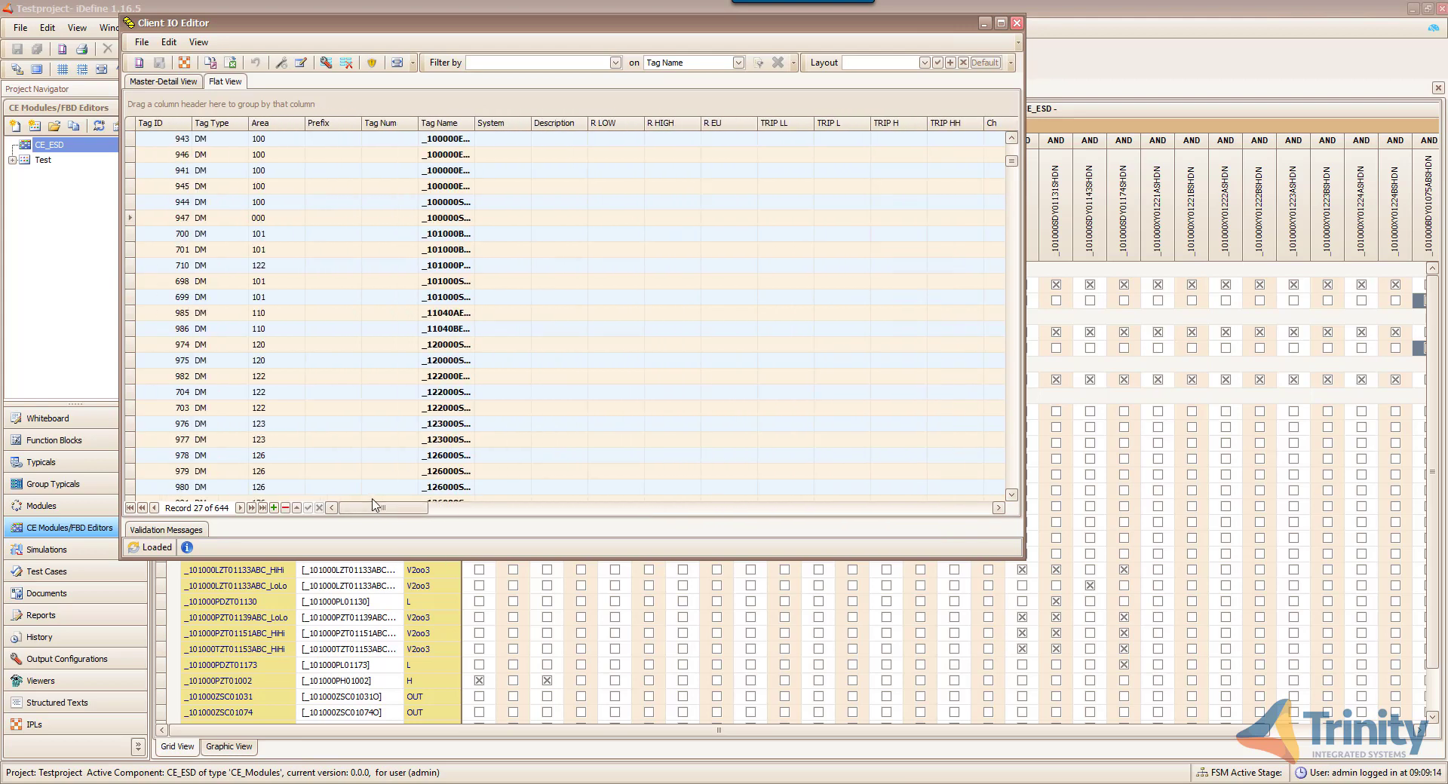
drag(374, 507, 414, 520)
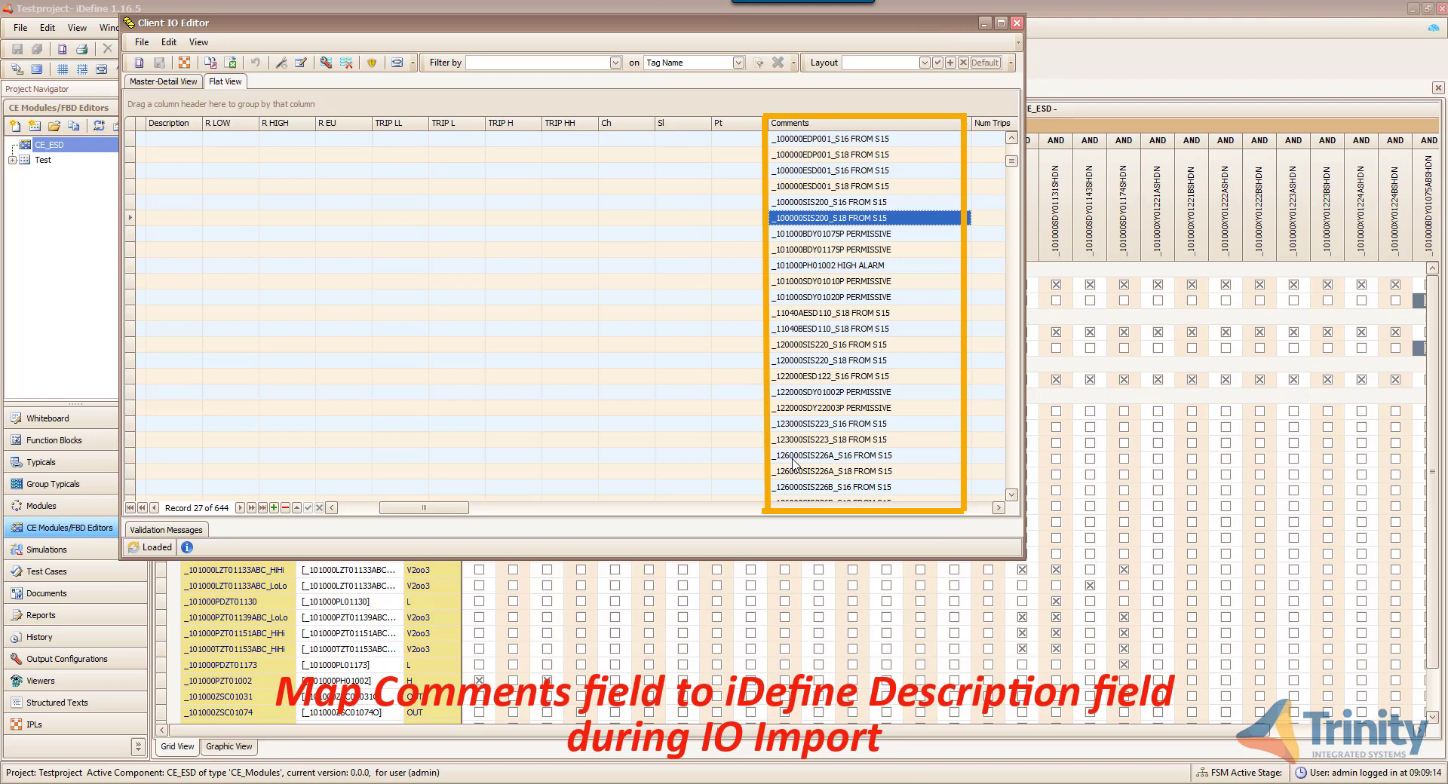
click(1017, 23)
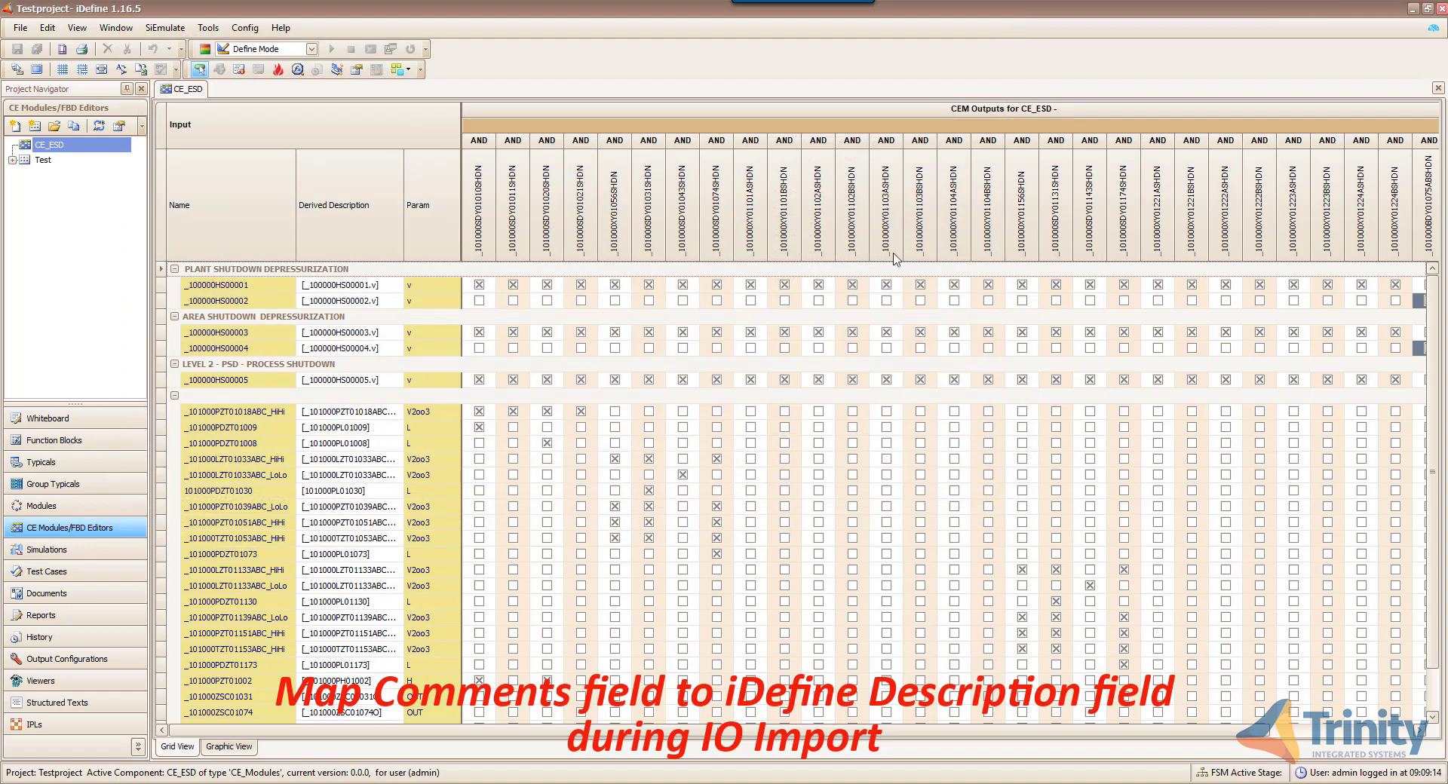
- Open Module Explorer, drag out the Derived Description column, and expand the Inputs and Outputs lists
click(337, 74)
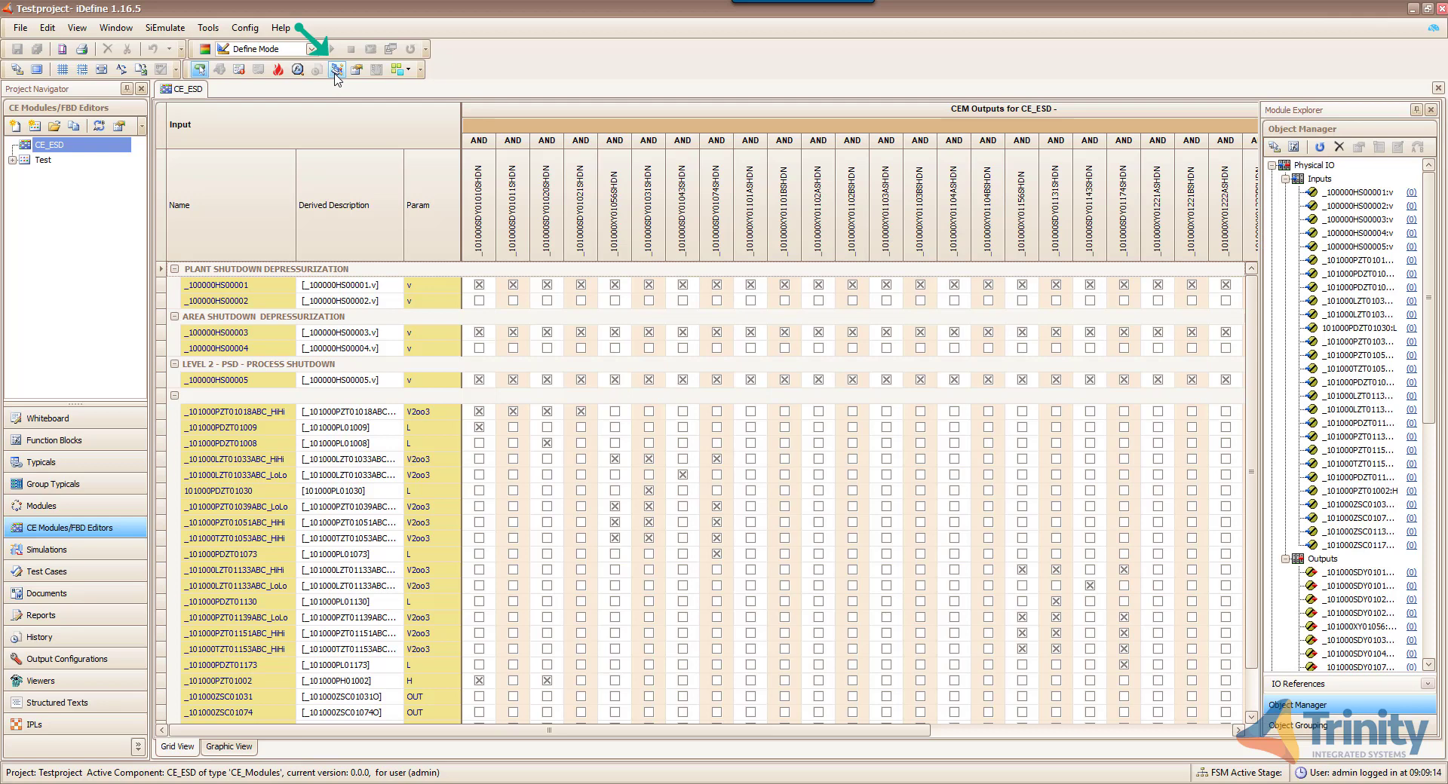
drag(379, 223, 242, 27)
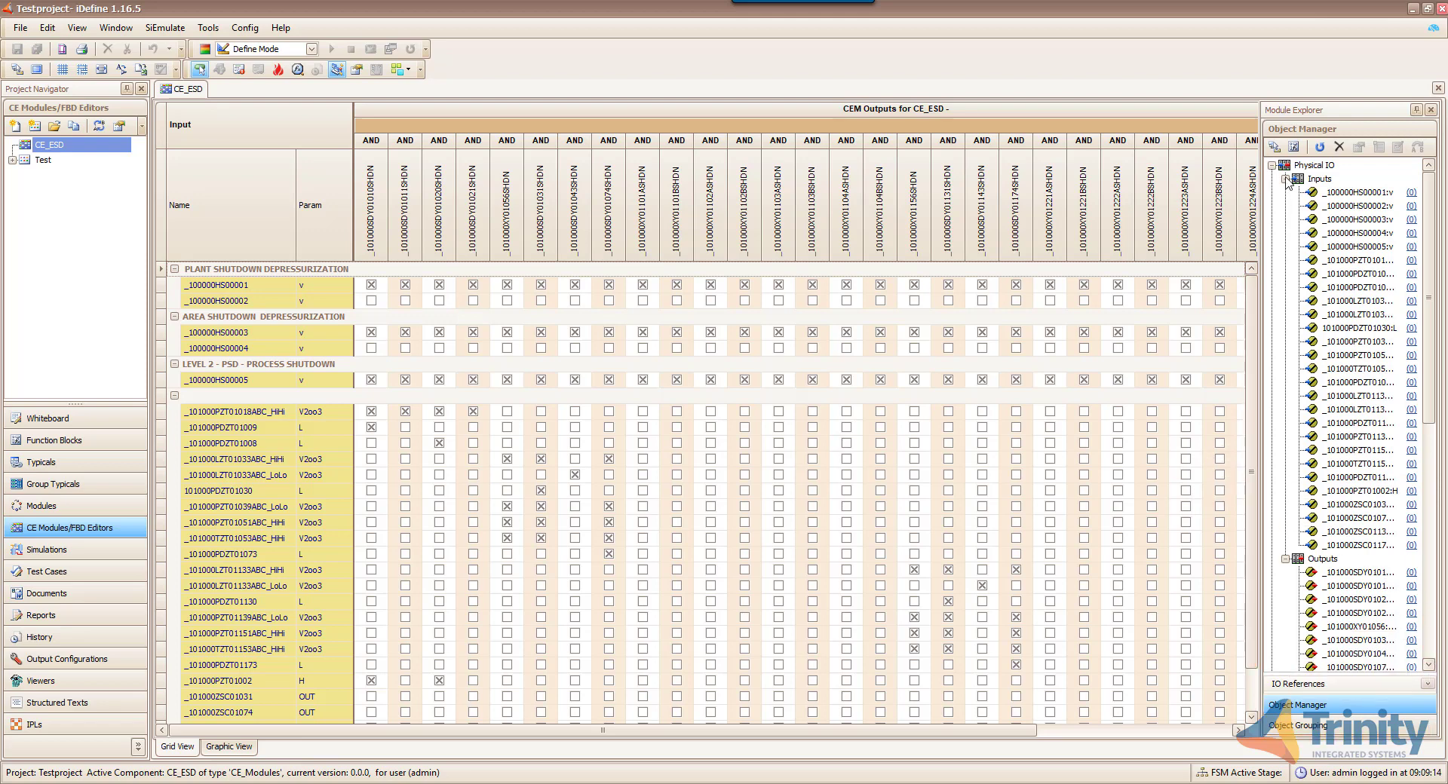
click(1286, 178)
click(1286, 192)
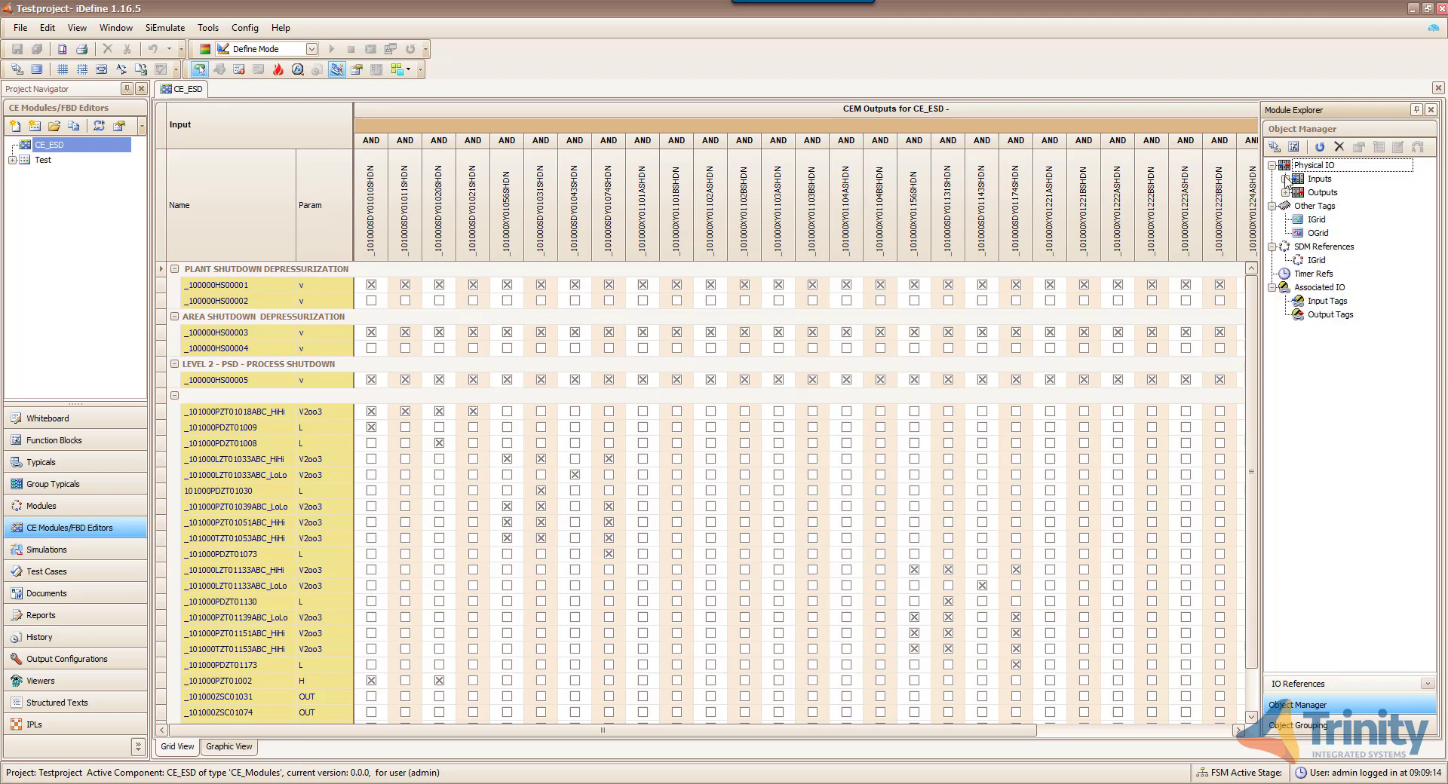
click(1285, 178)
click(1285, 559)
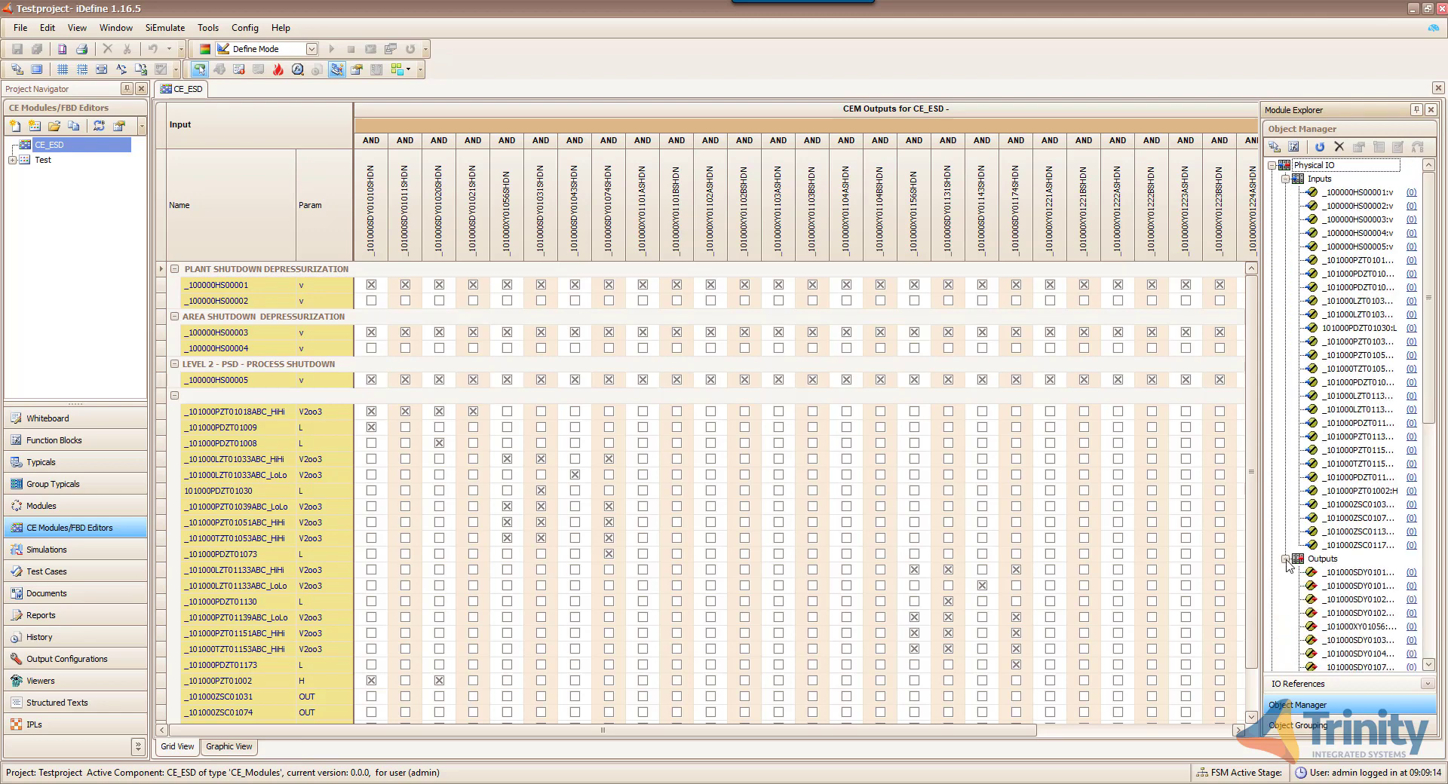
- Show IO References from ALL sources and scroll through the list
scroll(1287, 566, down, 1)
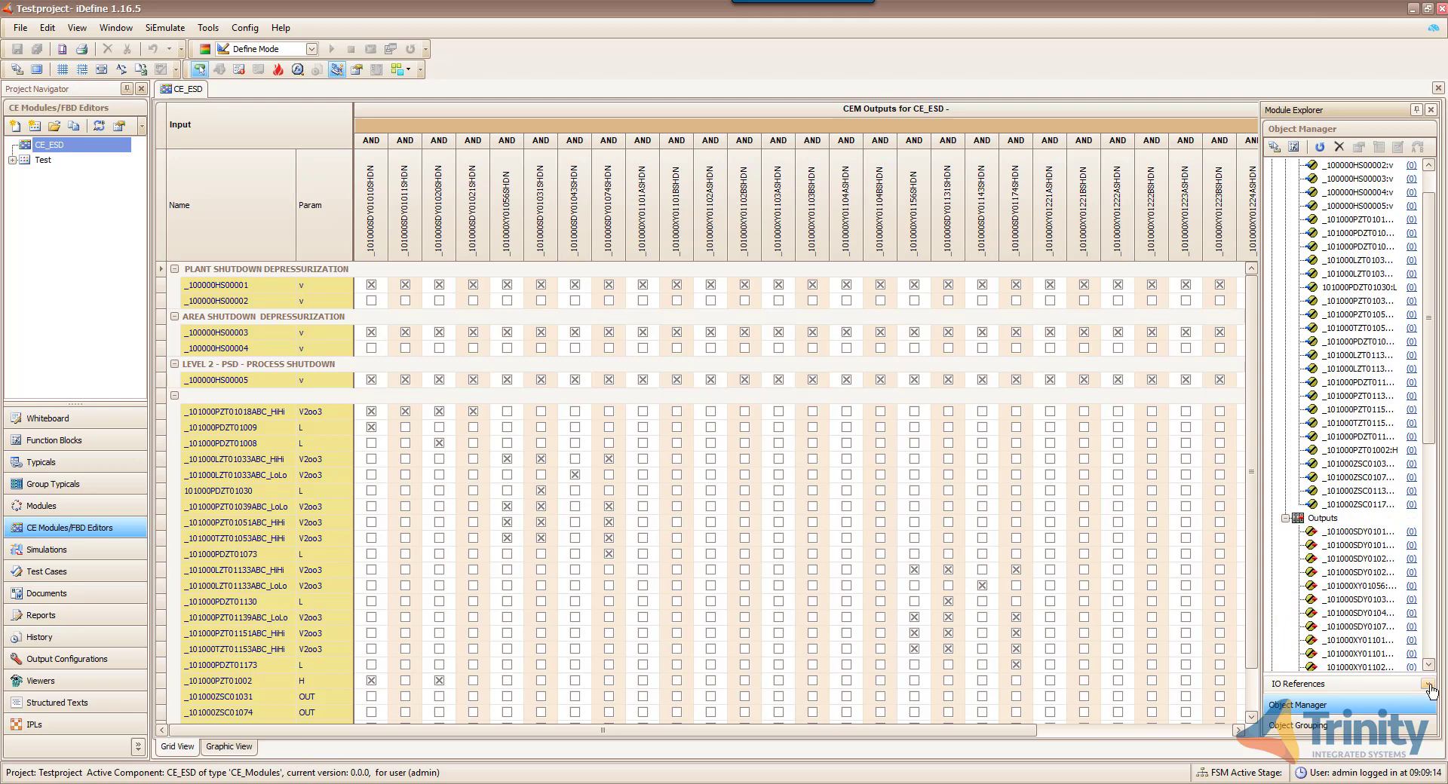
click(1428, 685)
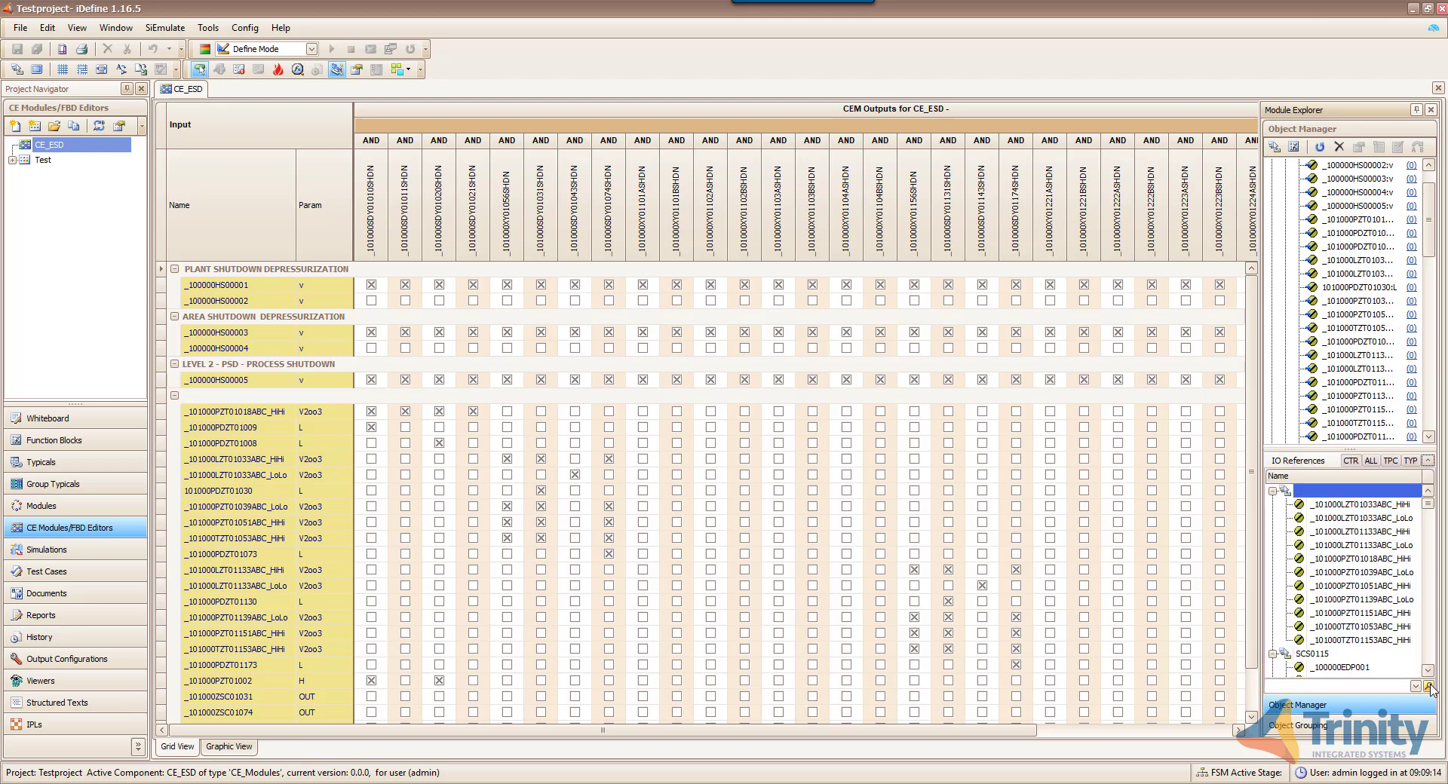
click(1371, 460)
scroll(1371, 521, down, 10)
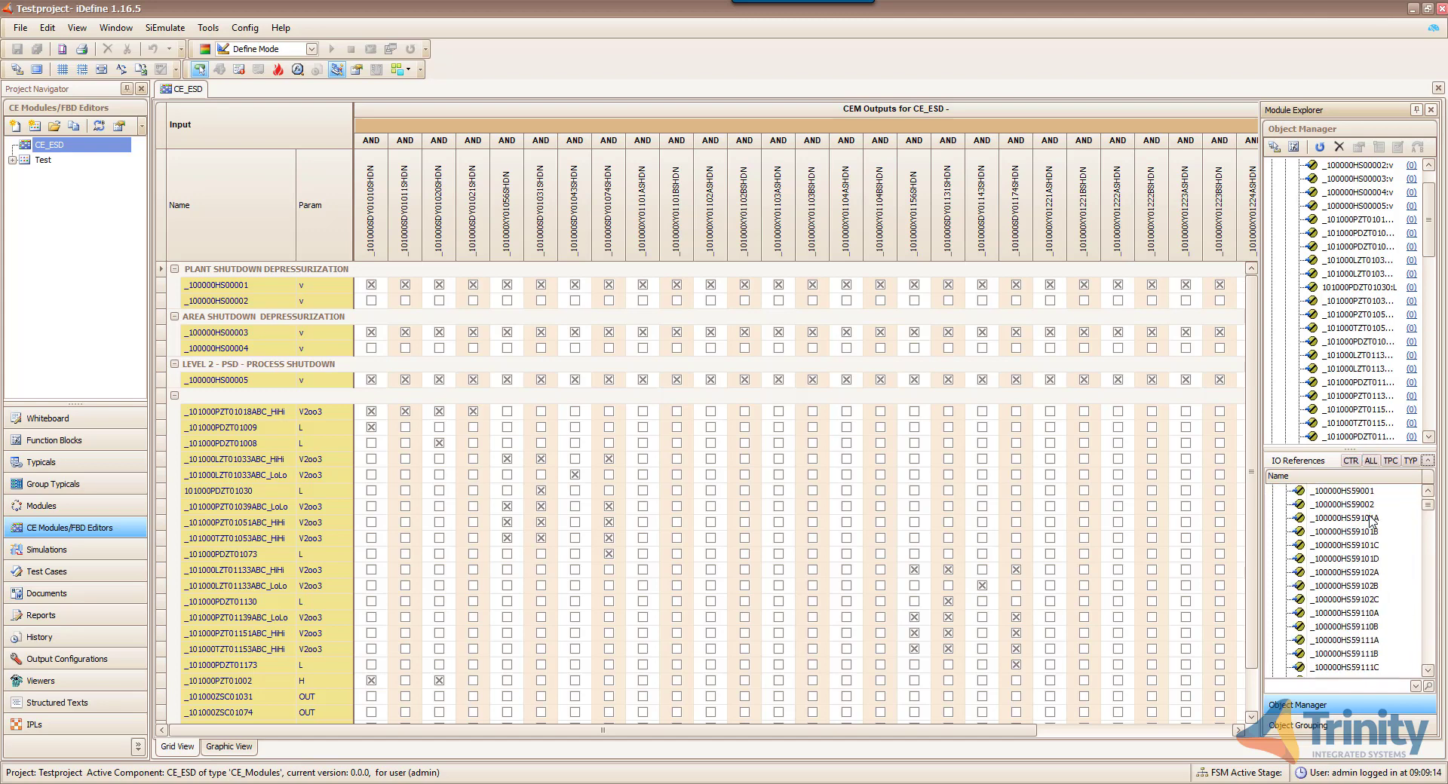
scroll(1371, 521, down, 2)
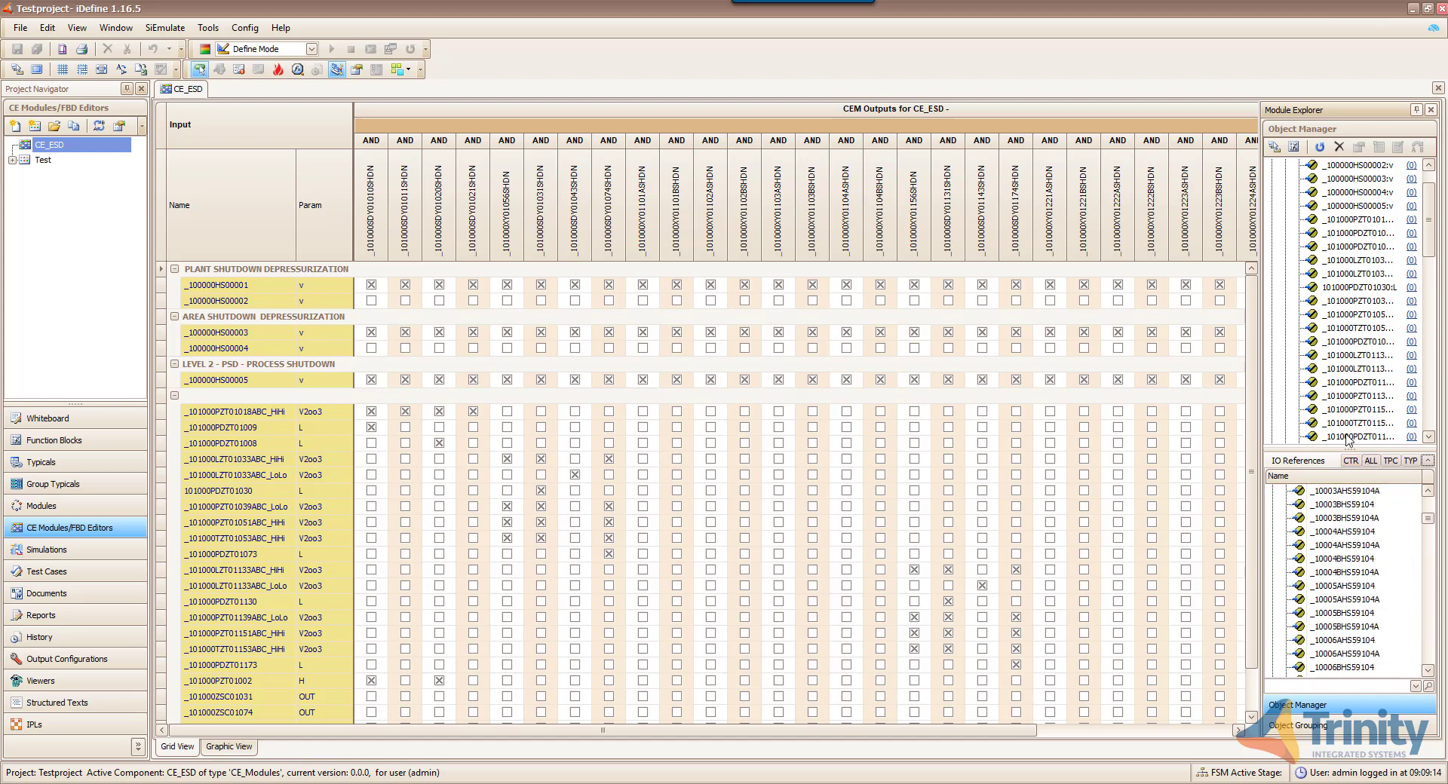
scroll(1347, 437, down, 5)
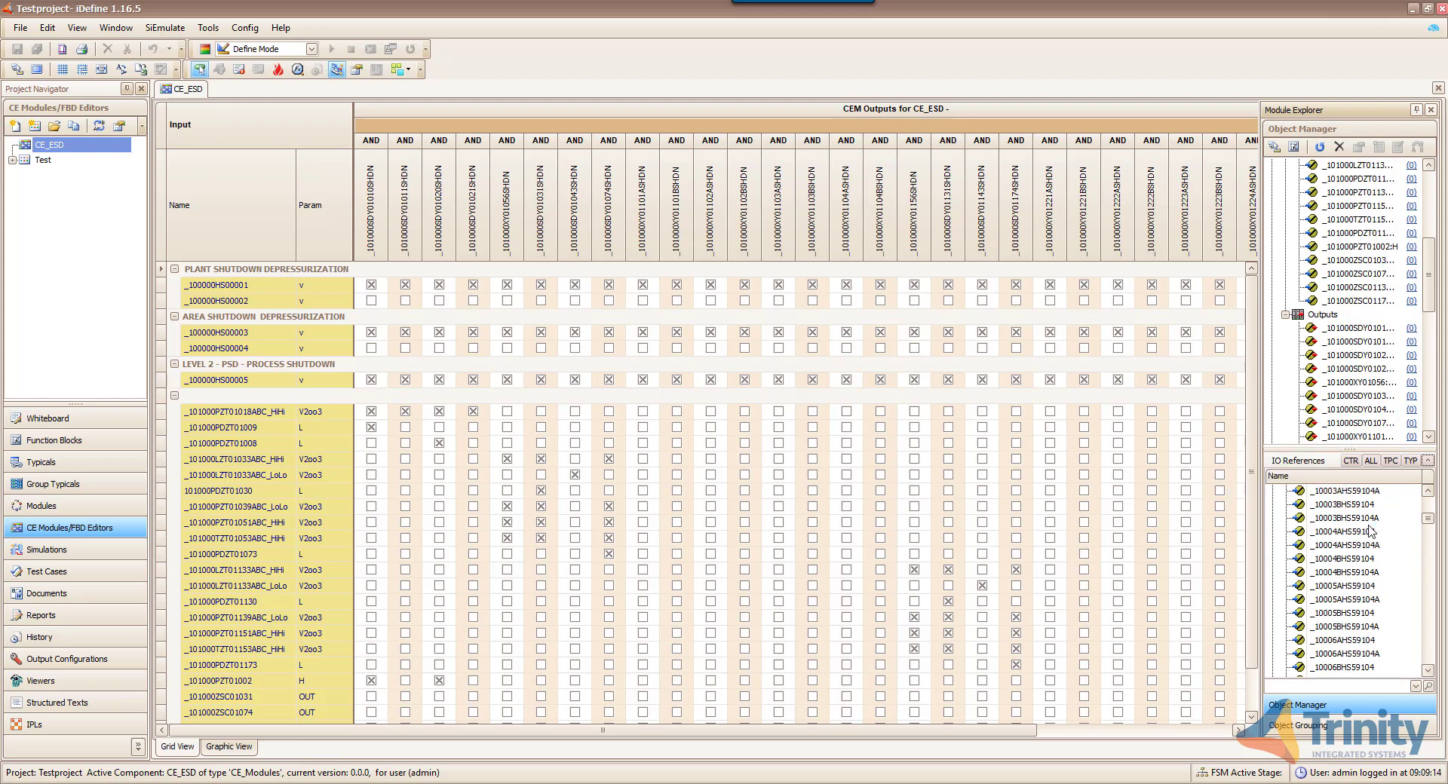
scroll(1371, 532, down, 5)
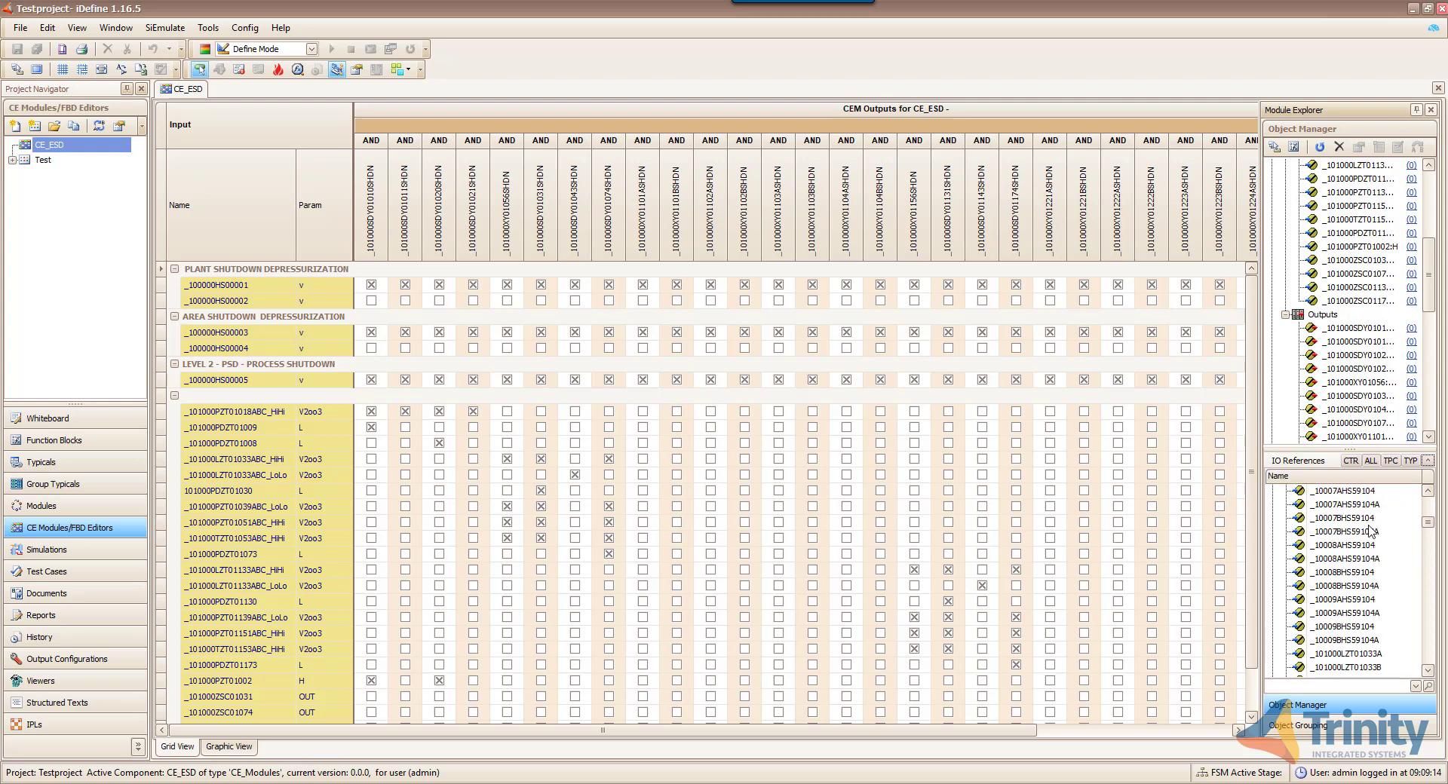
scroll(1371, 532, down, 3)
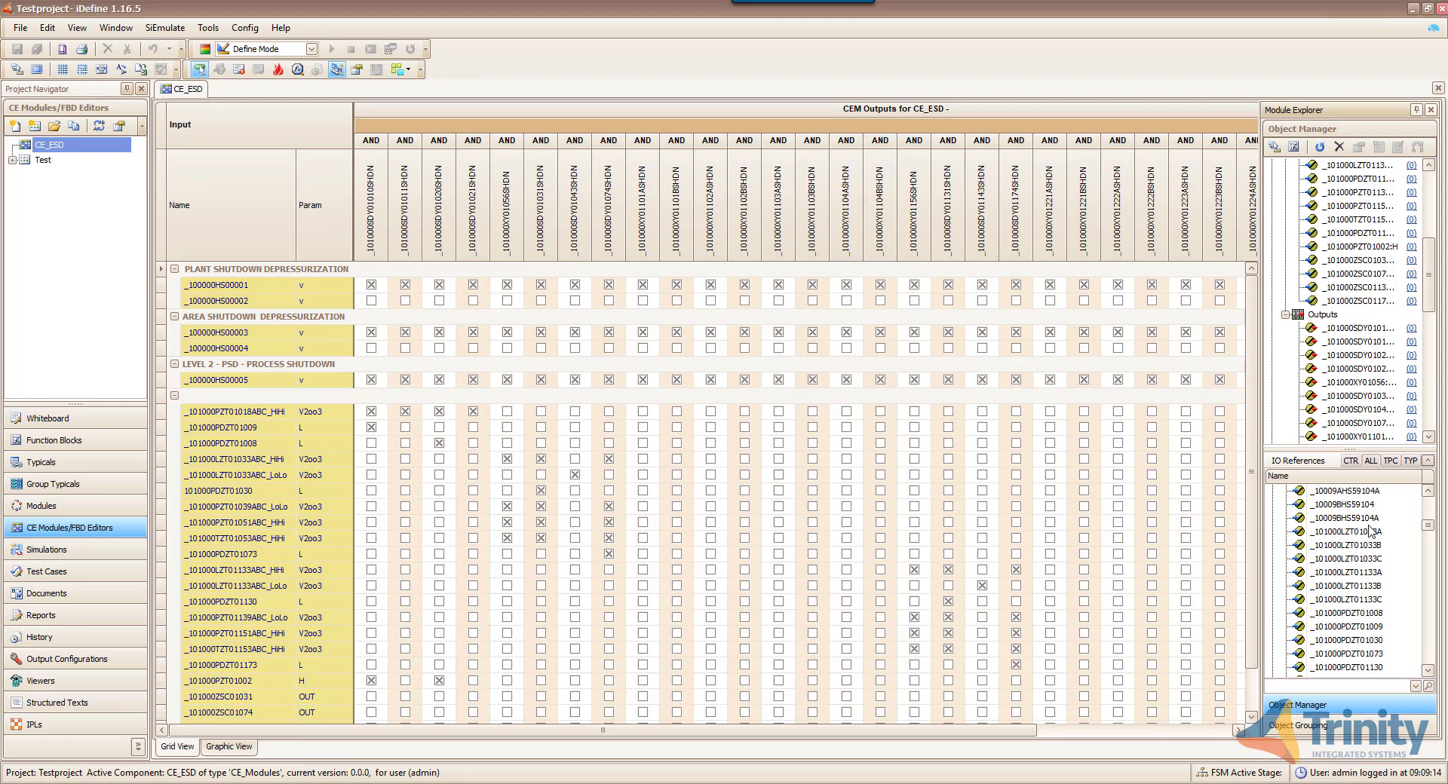
scroll(1371, 532, down, 2)
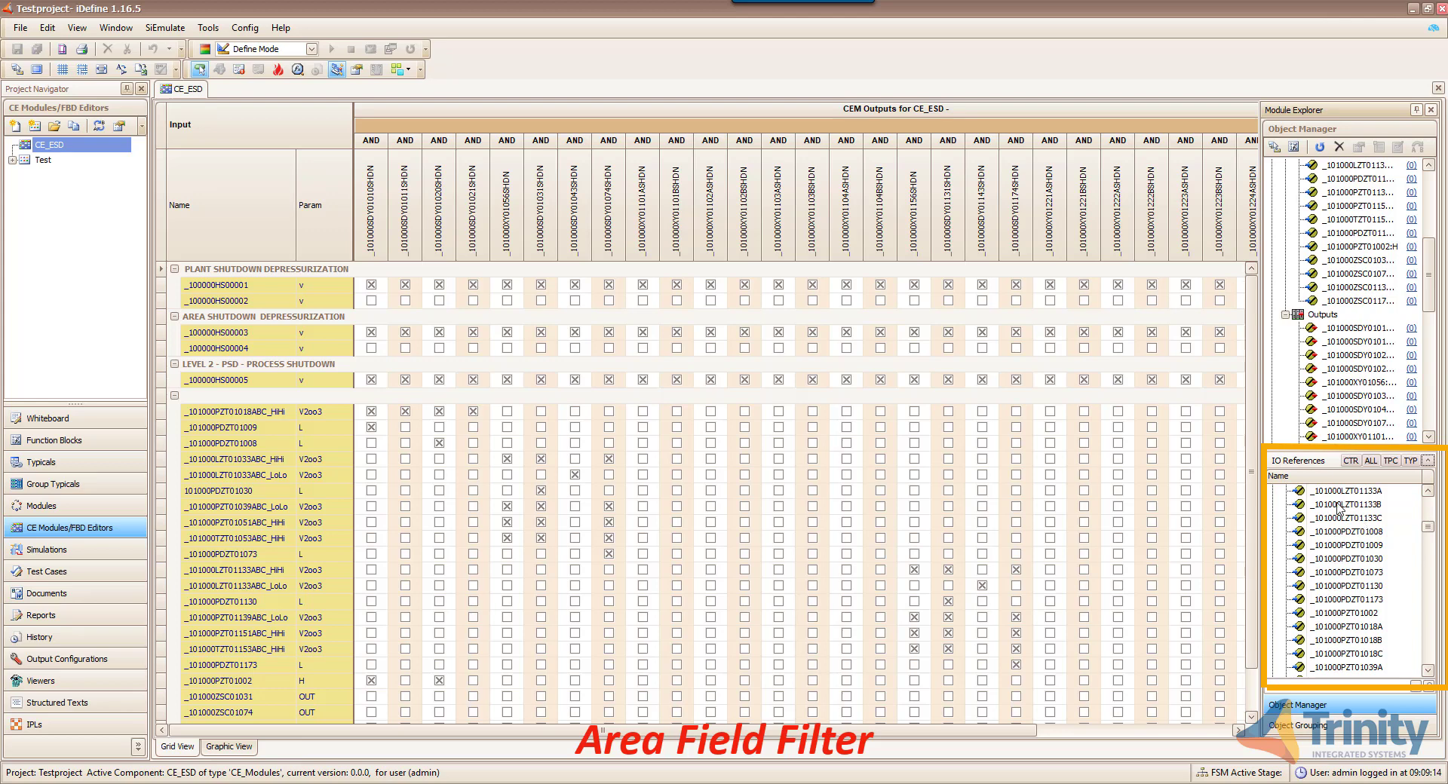
- Add the Area column to the IO references list via the column chooser
right_click(1320, 484)
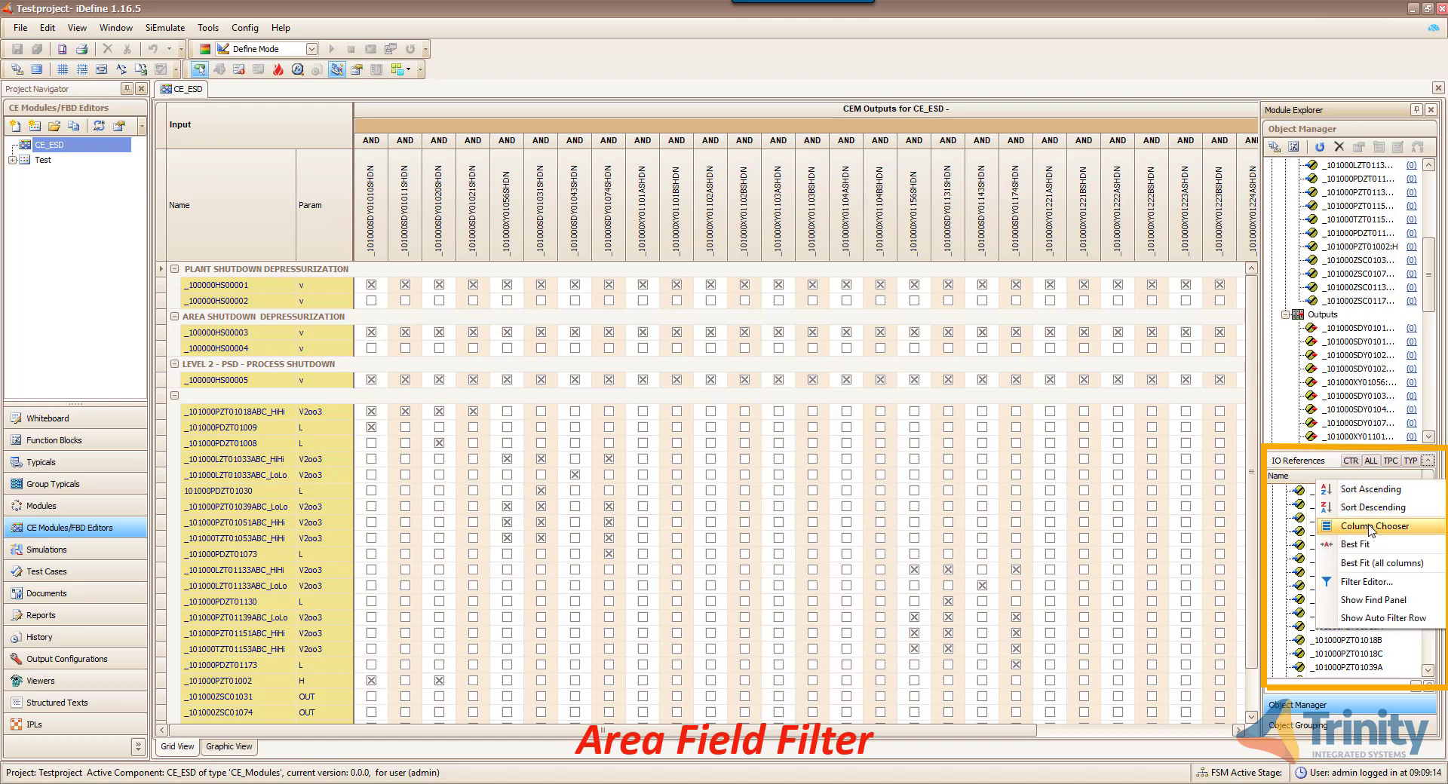
click(1371, 528)
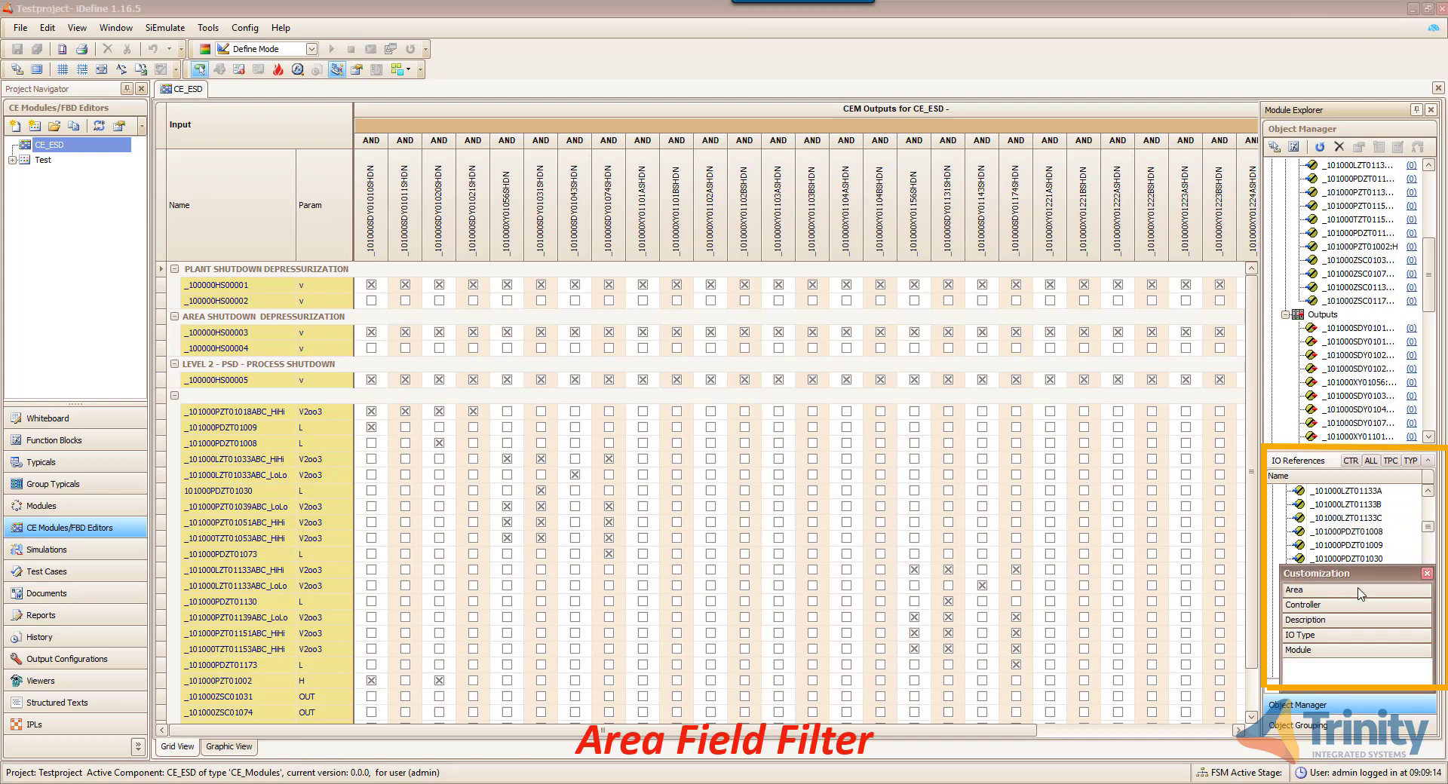
drag(1360, 592, 1329, 483)
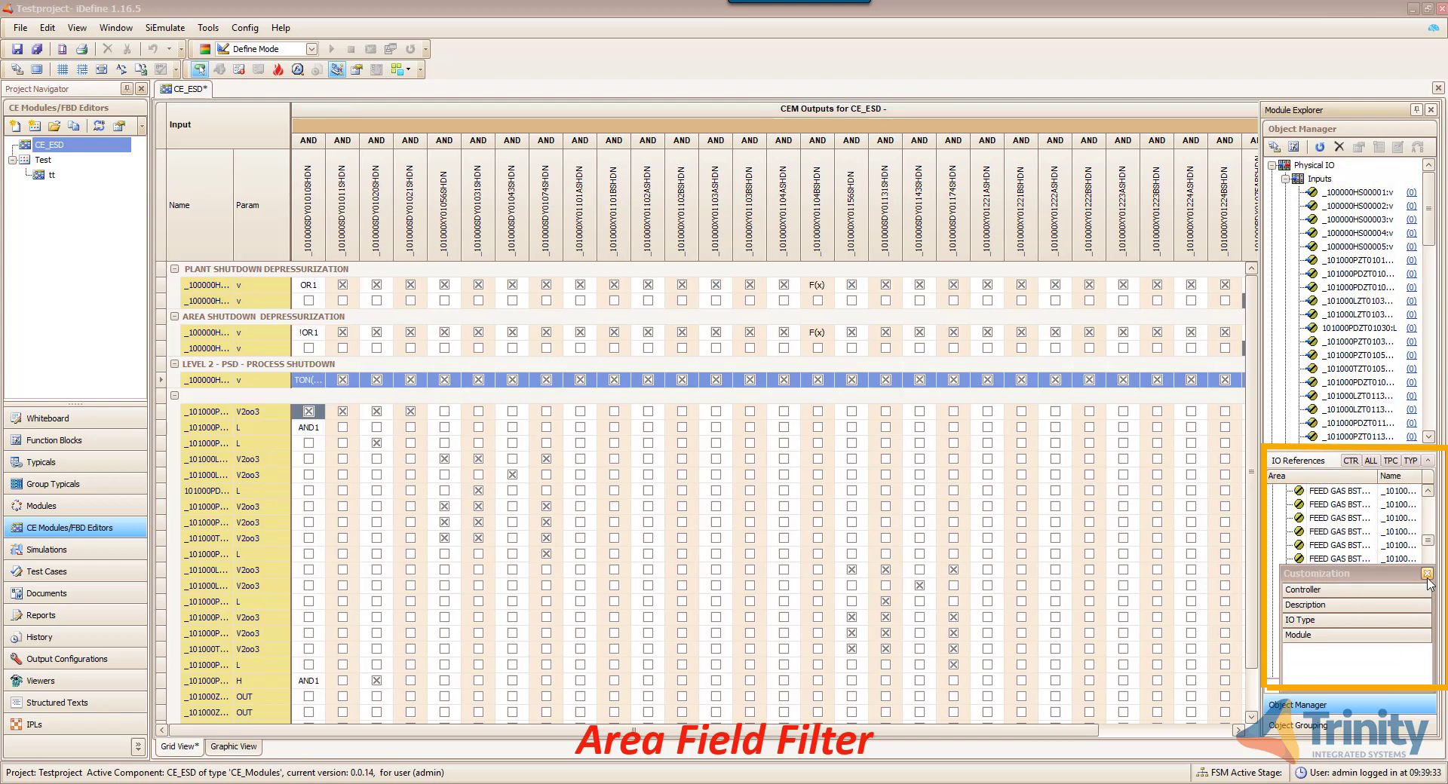
click(1427, 574)
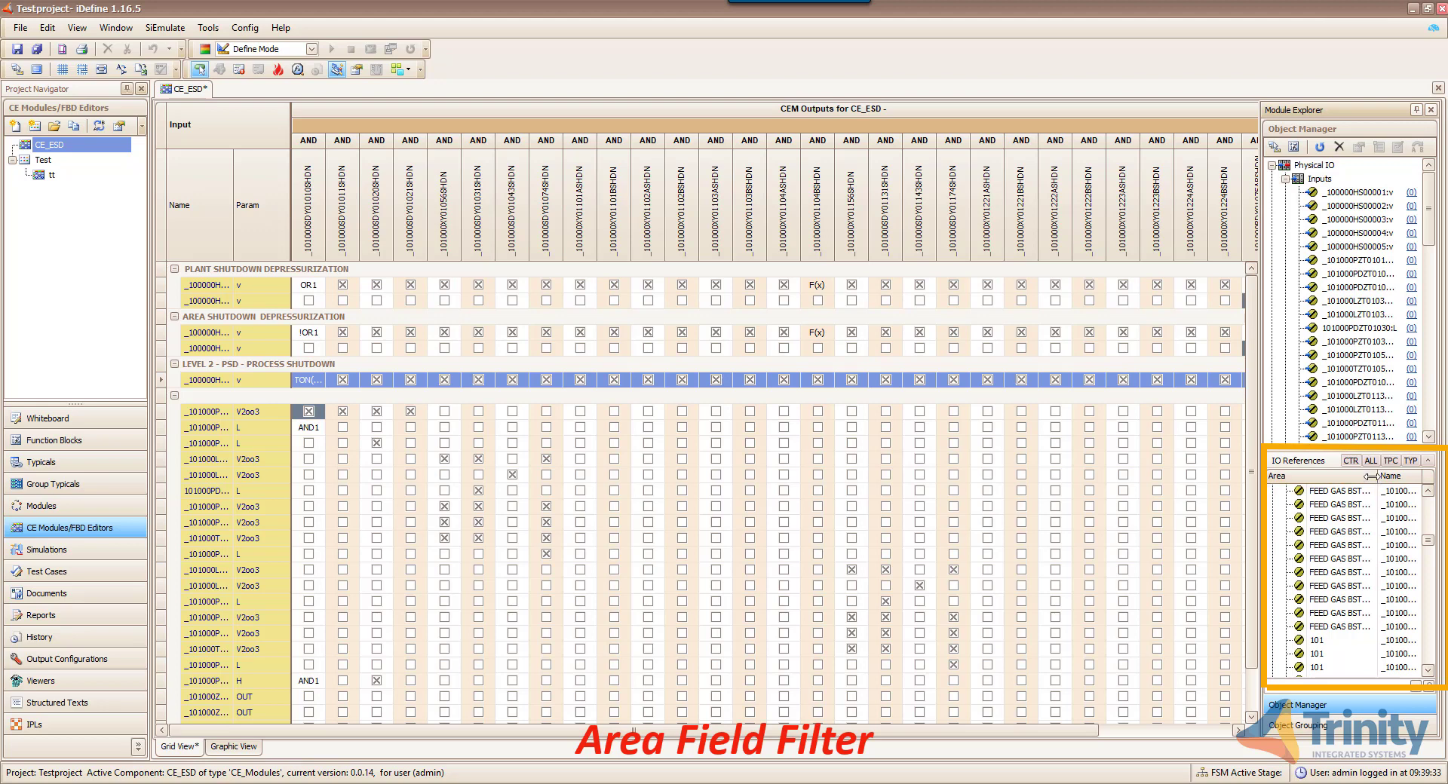
- Filter Area to the two FEED GAS BSTR CMPR blowdown and two suction KO entries
click(1372, 476)
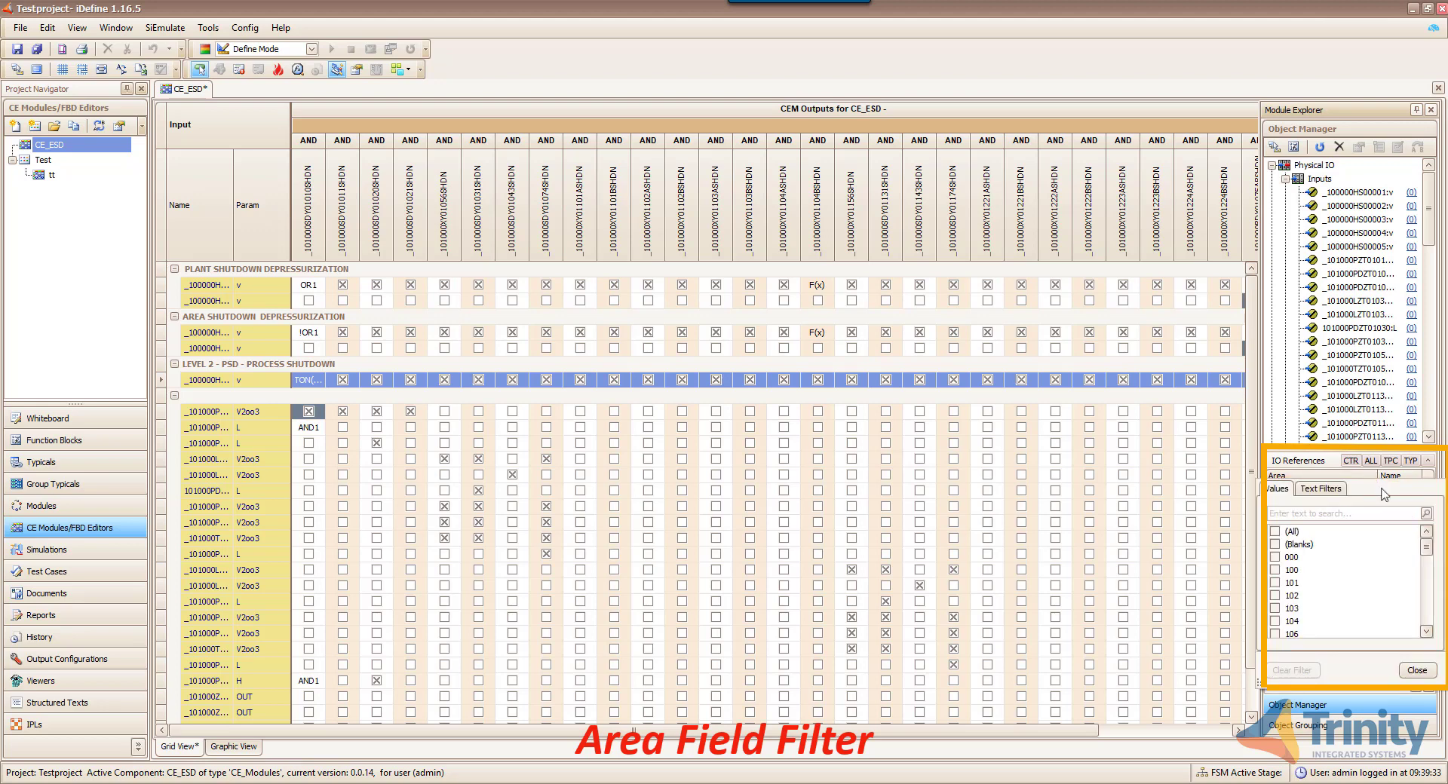
drag(1425, 548, 1423, 609)
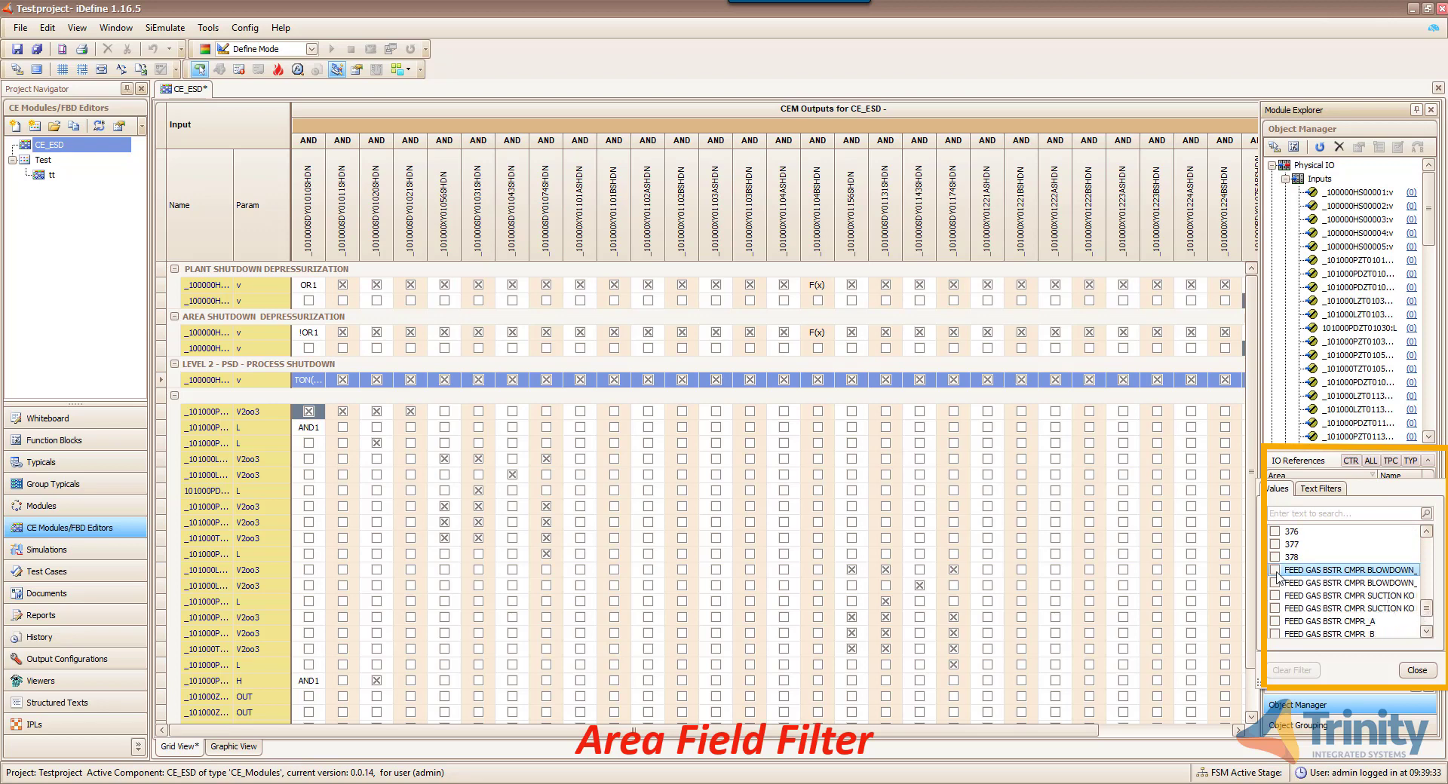
click(1278, 571)
click(1278, 583)
click(1279, 595)
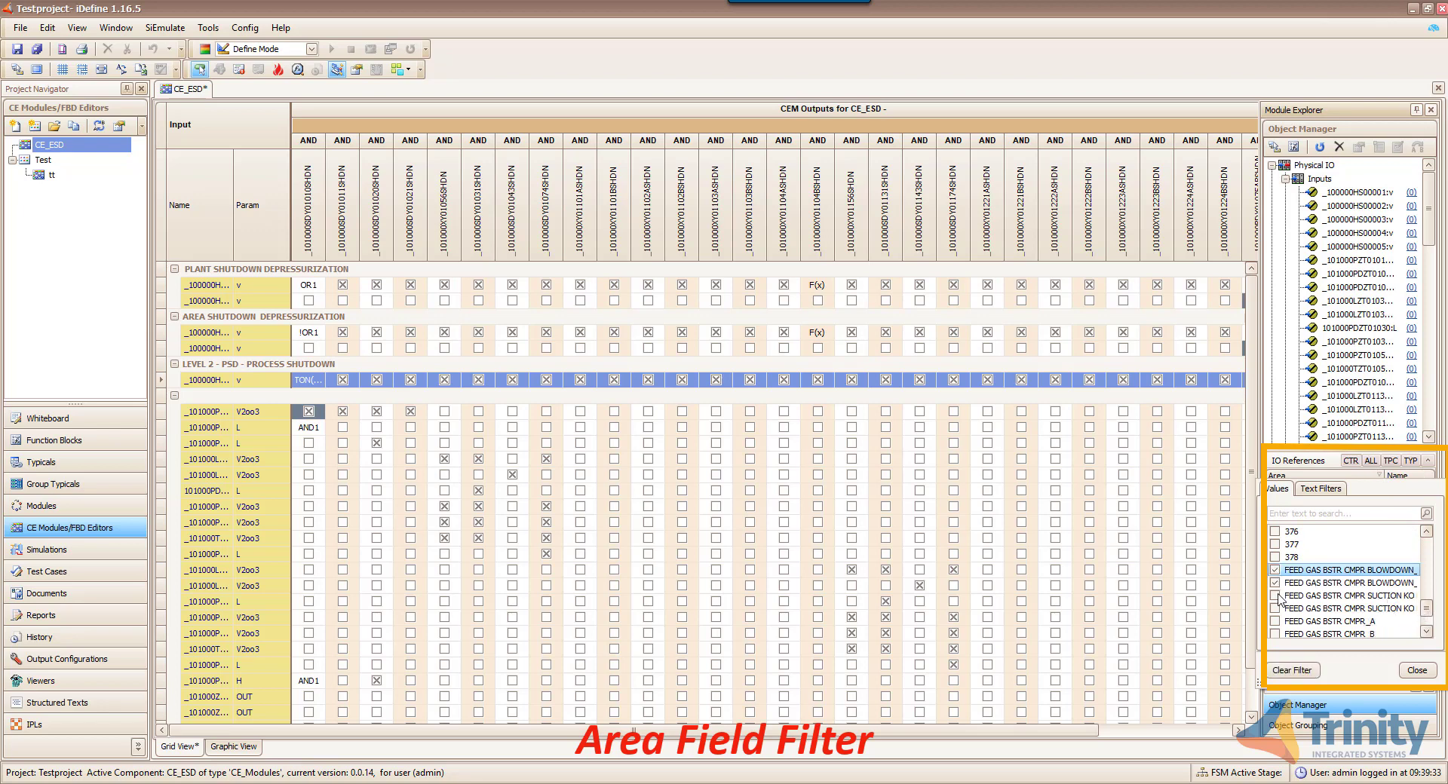
click(1283, 608)
click(1417, 670)
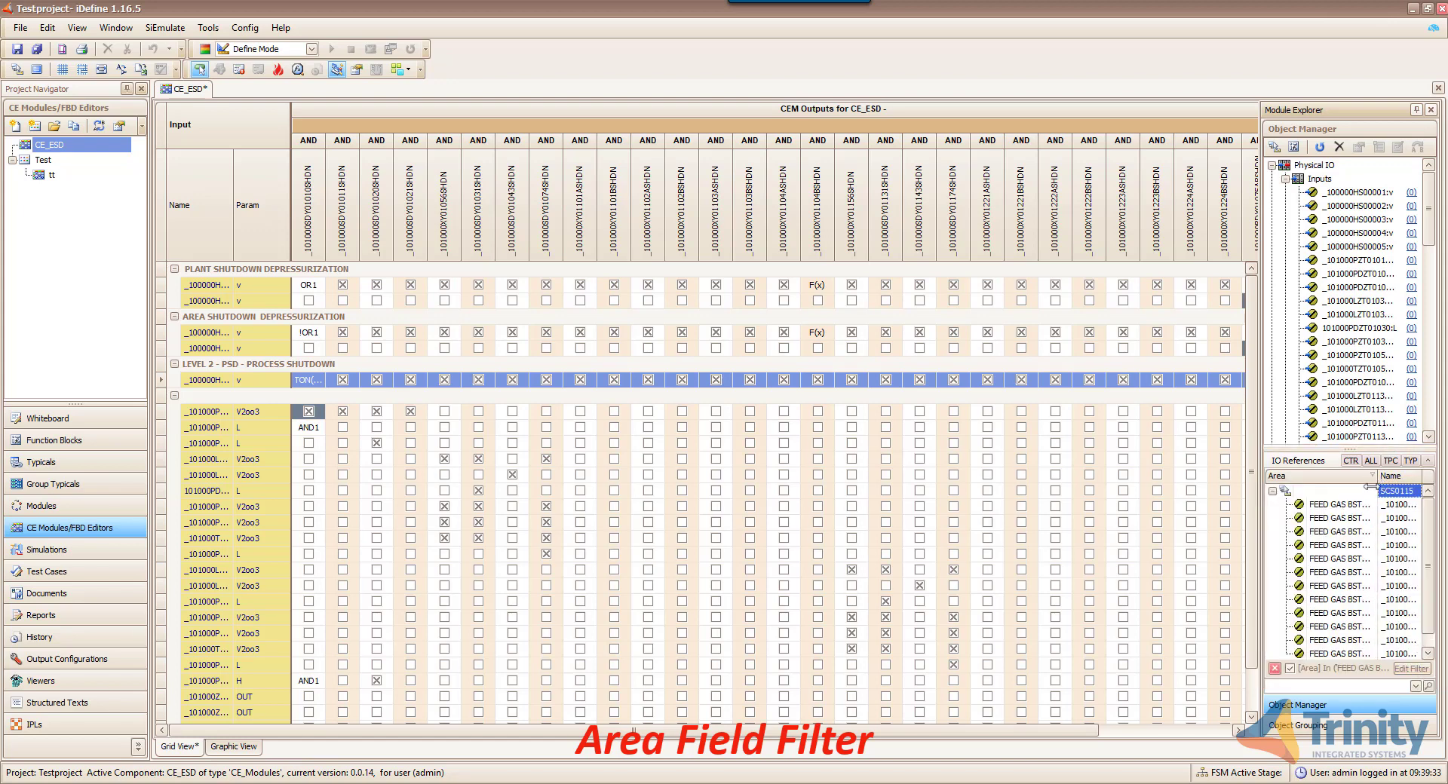
scroll(1350, 571, down, 1)
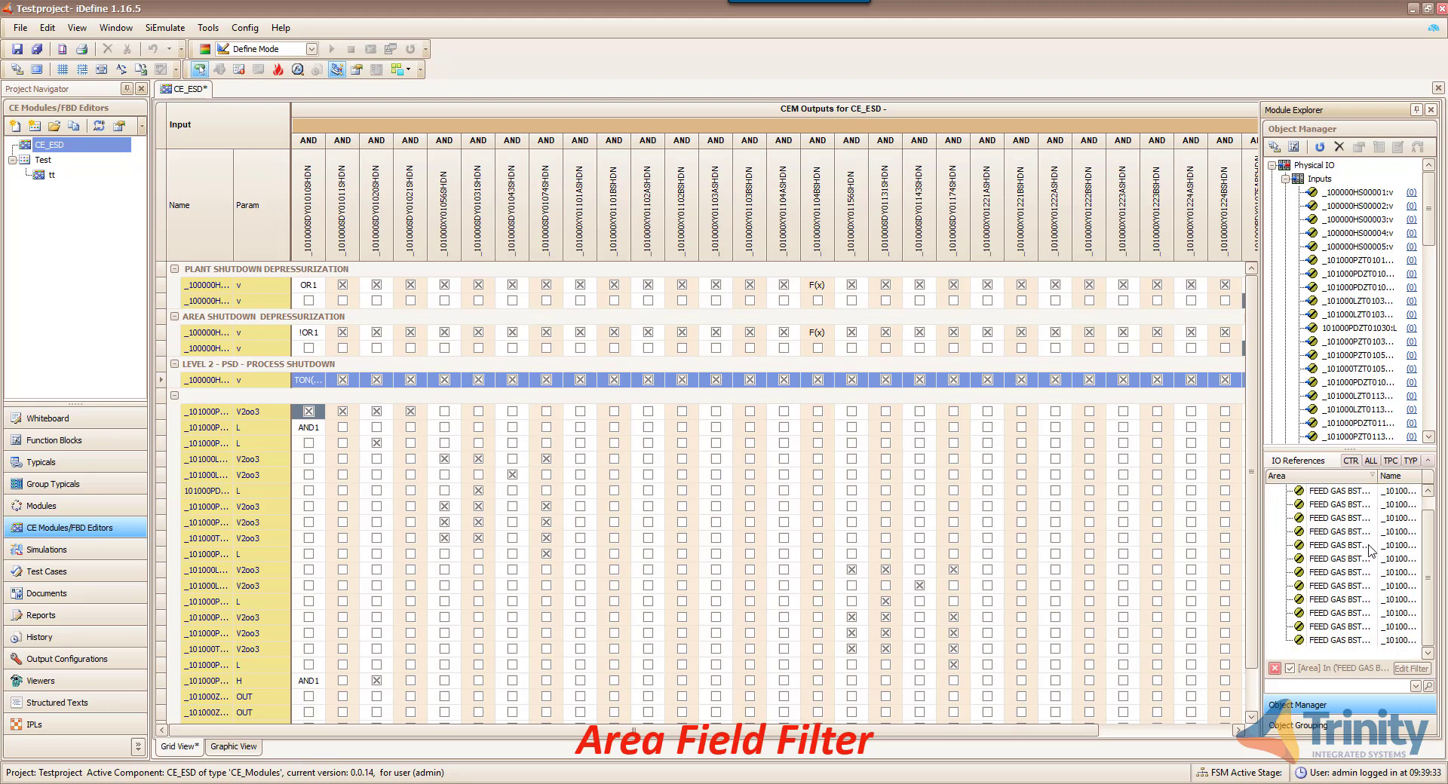
scroll(1372, 551, up, 1)
drag(1379, 476, 1396, 494)
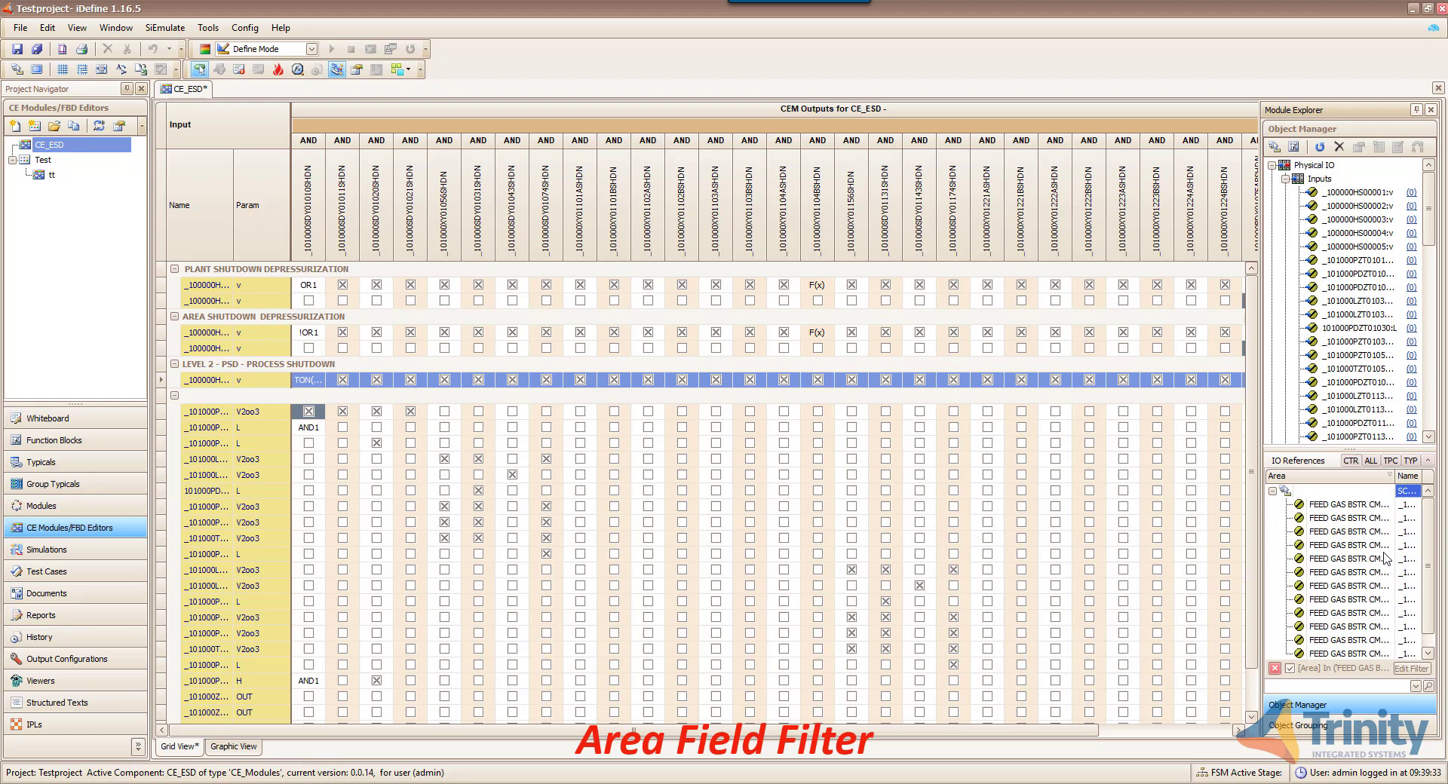
scroll(1385, 558, down, 1)
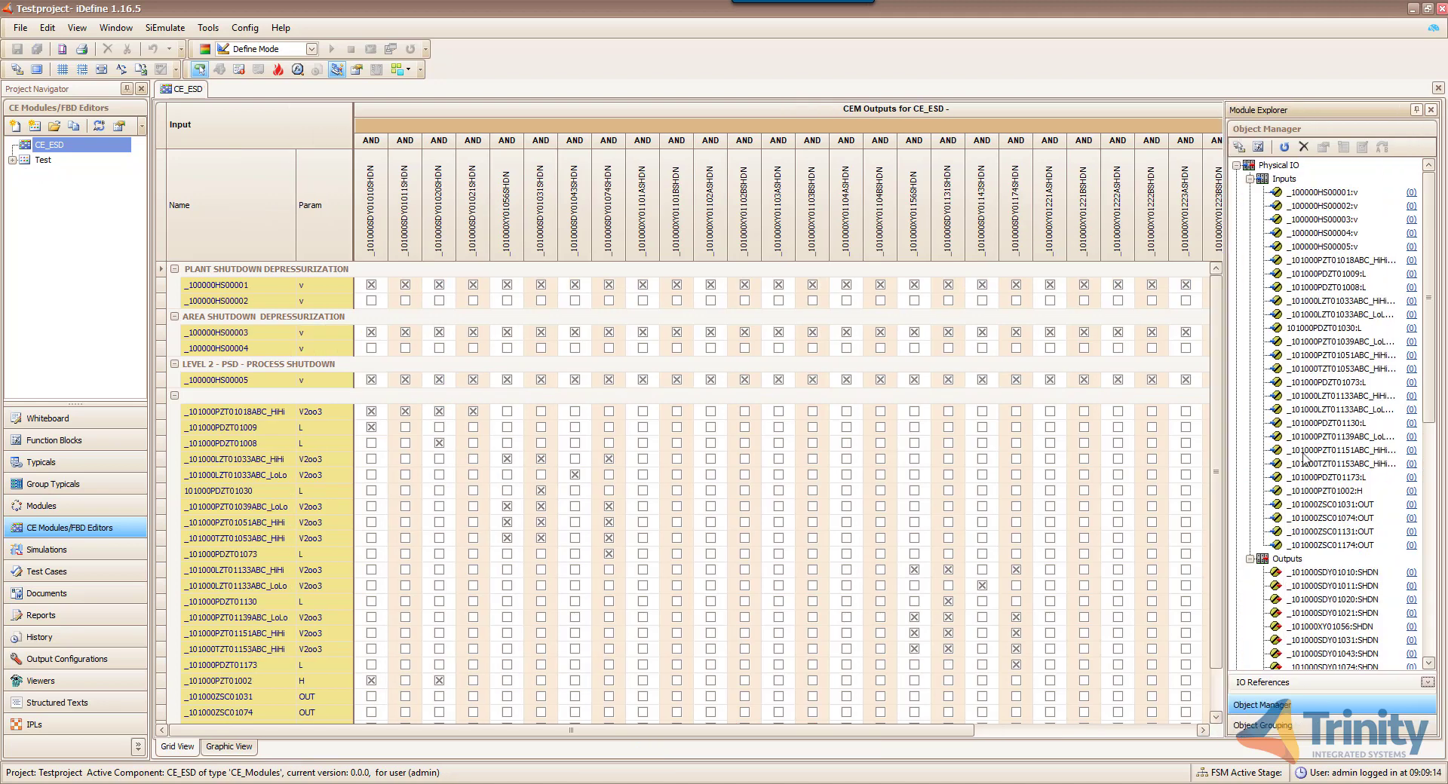
- Open Replace for the _101000PDZT01130:L reference and leave its typical parameter at L
mouse_move(1333, 475)
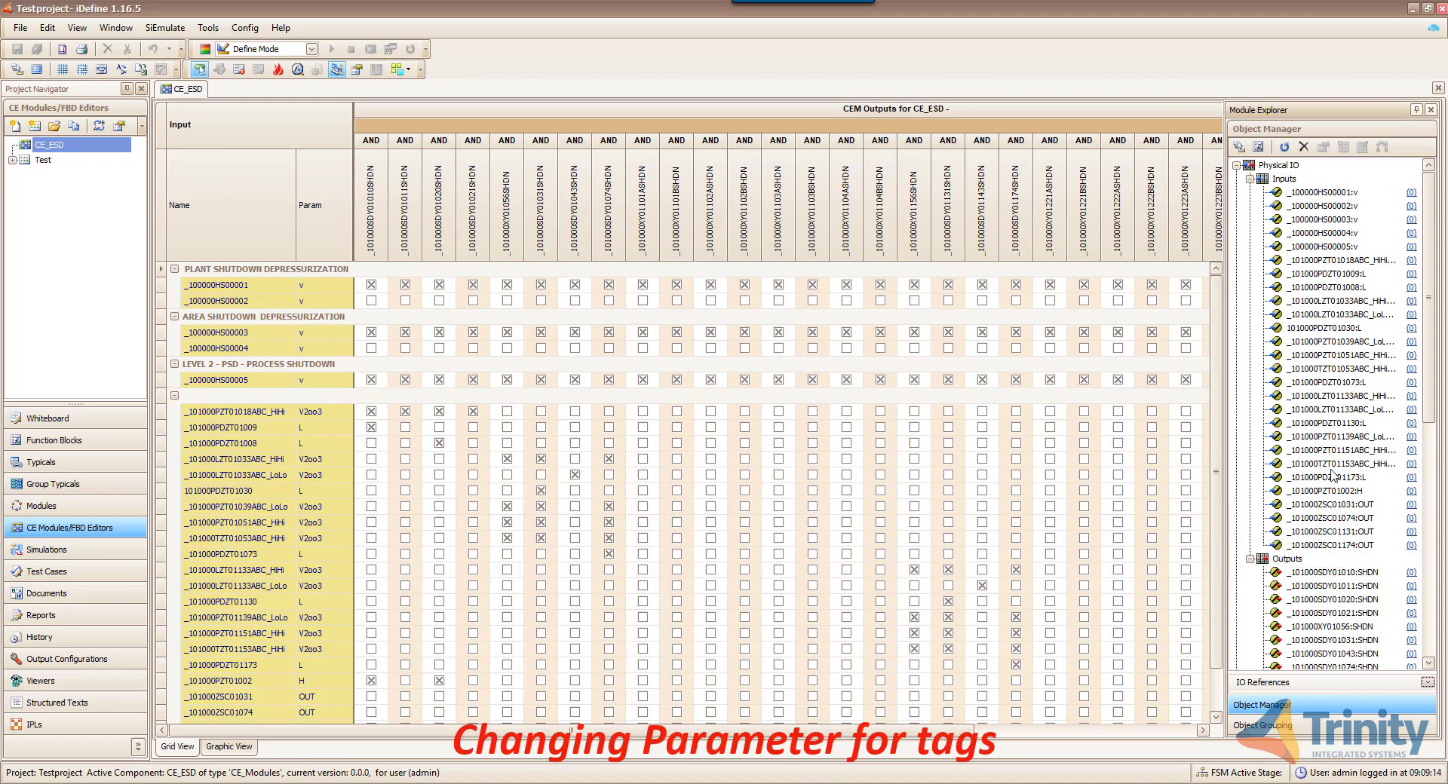
click(273, 665)
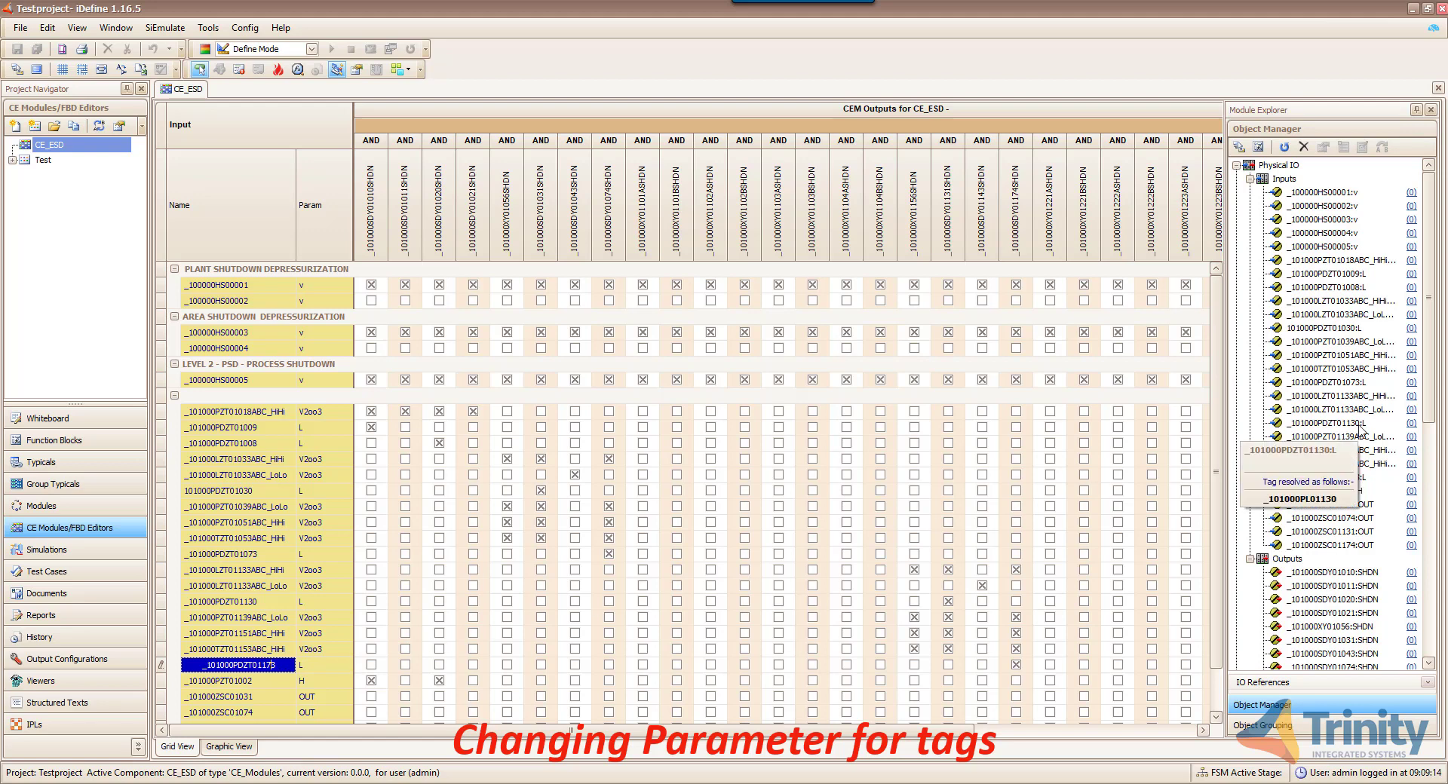
click(1360, 429)
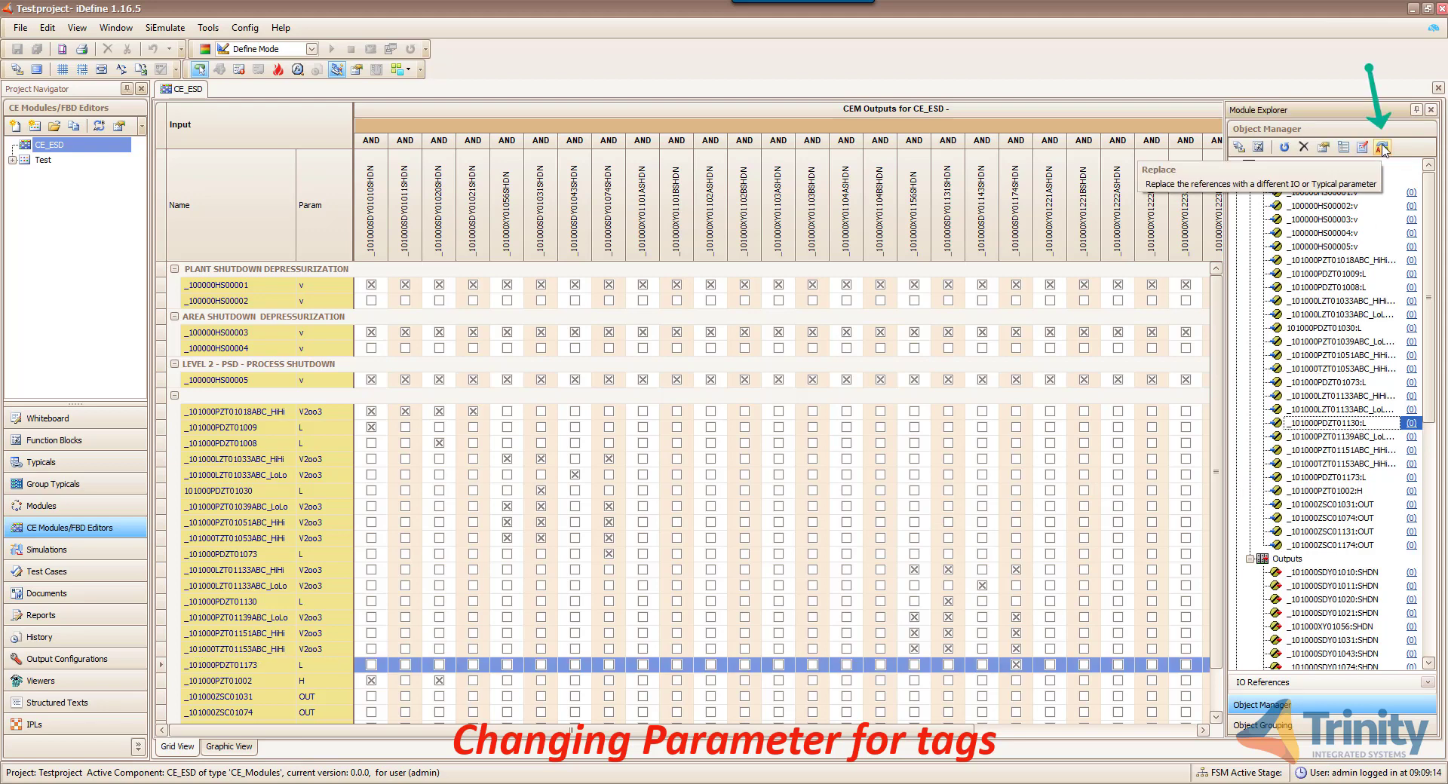
click(1382, 148)
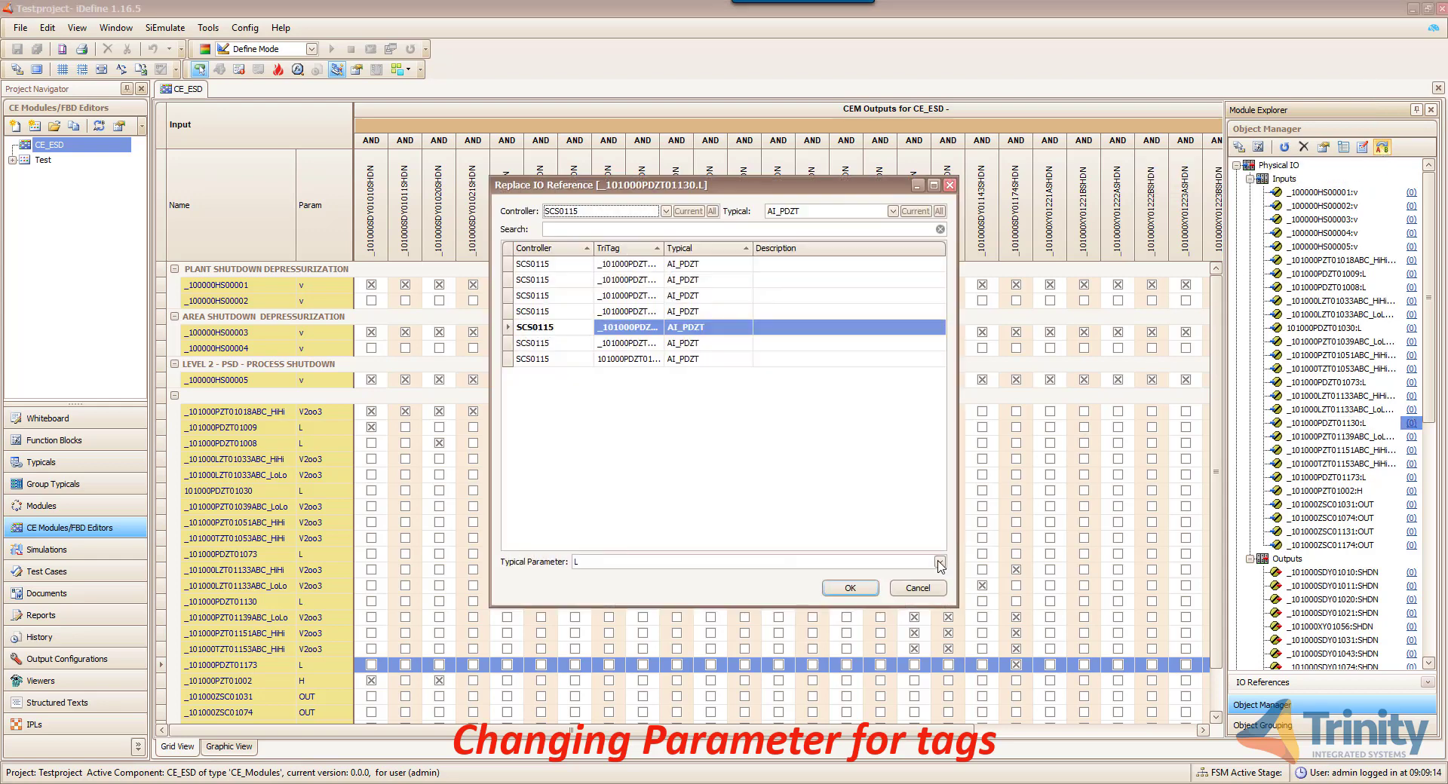
click(939, 563)
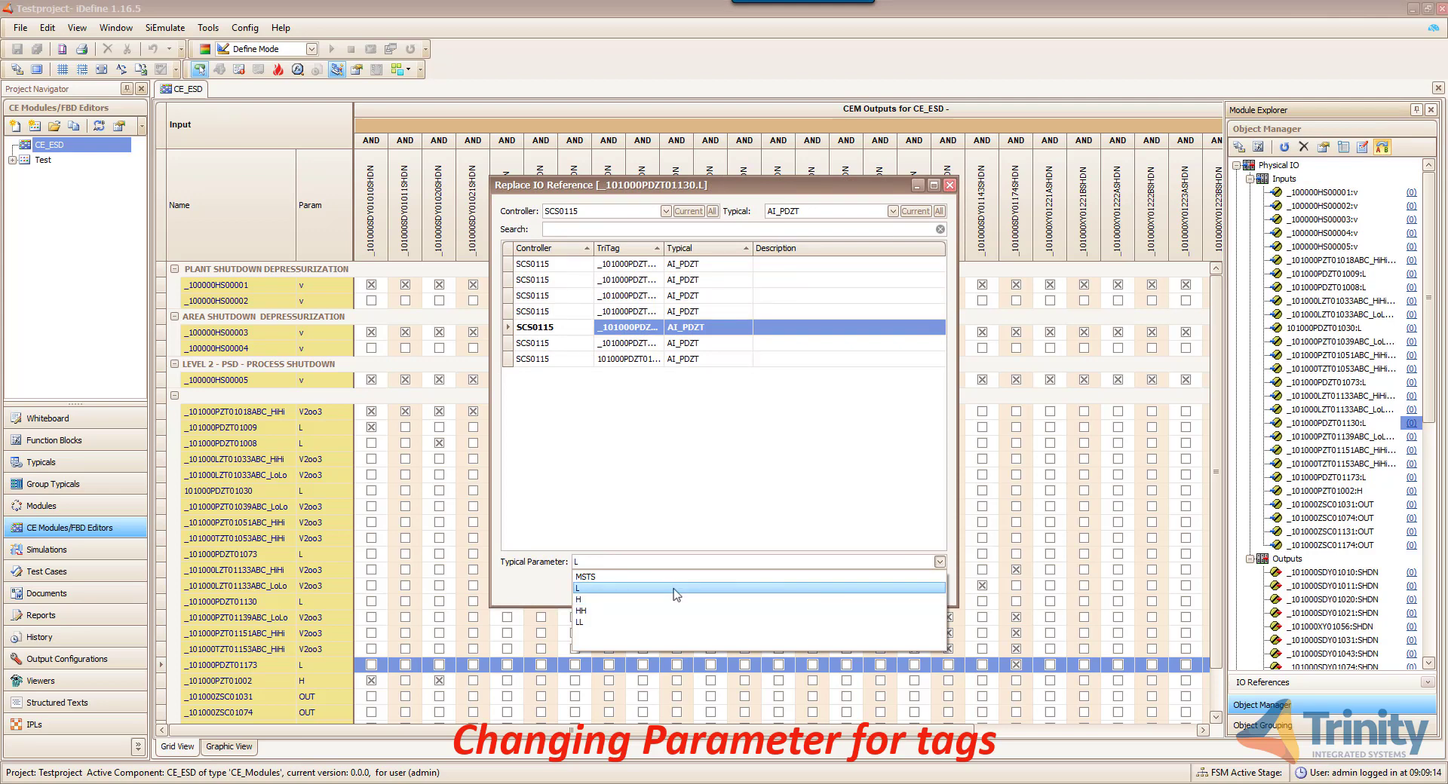
key(Down)
key(Down)
key(Down)
key(Down)
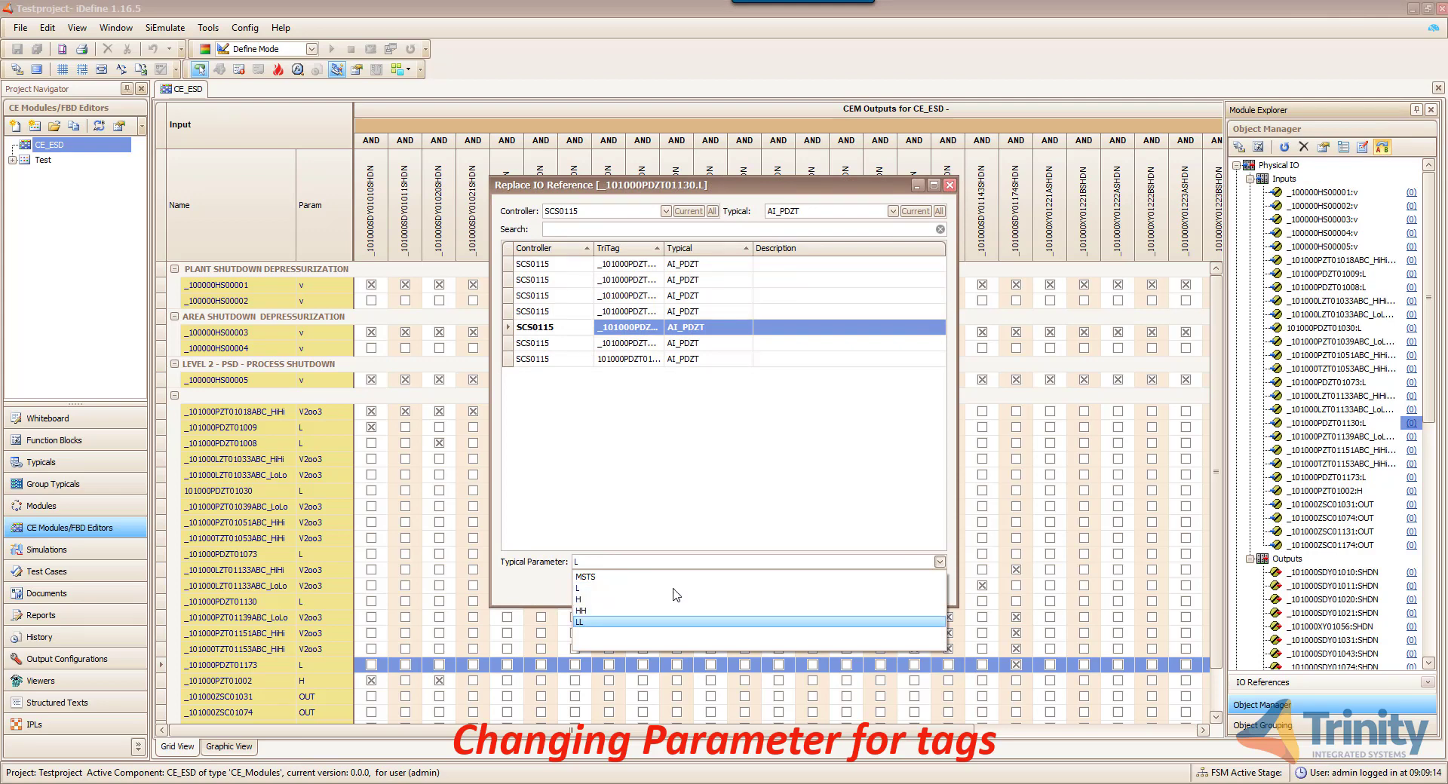
click(747, 533)
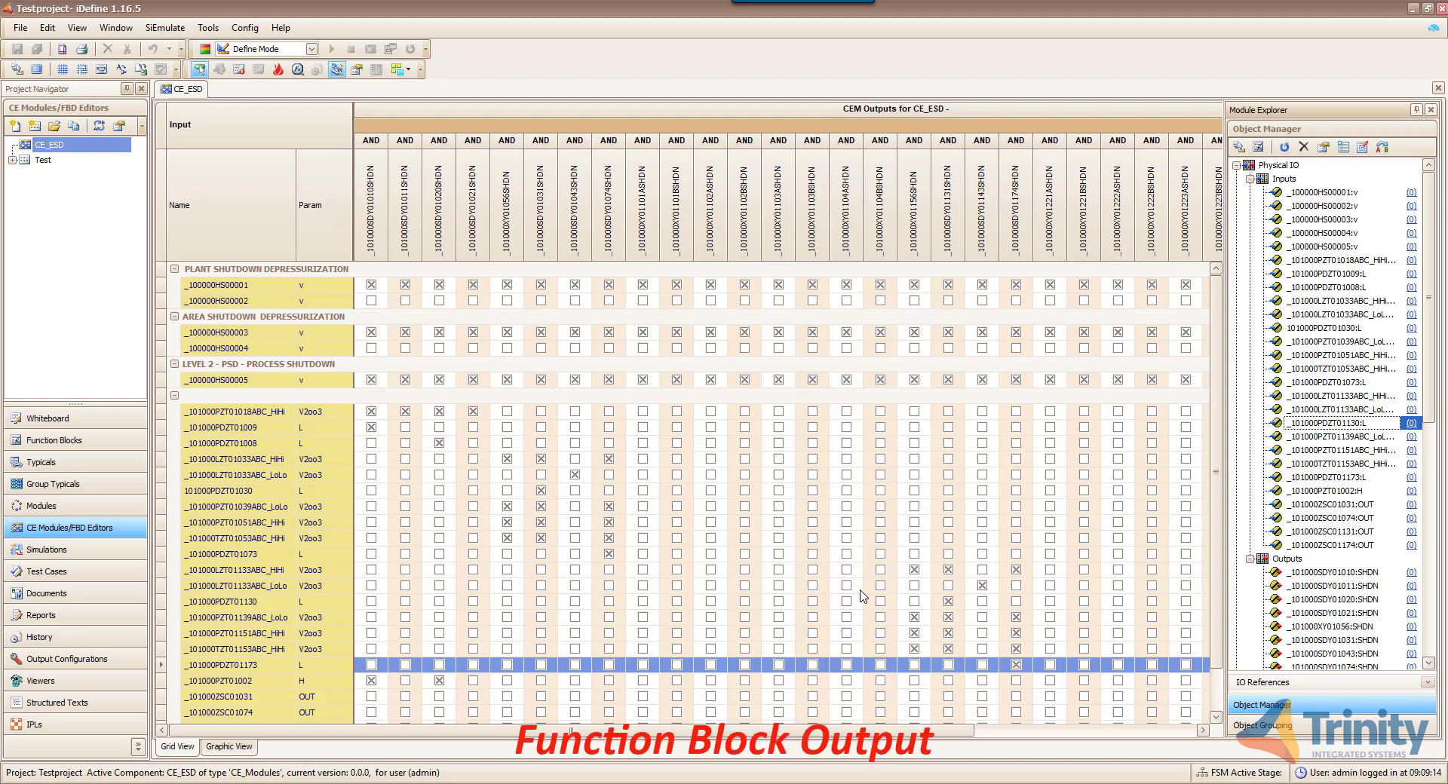
- For output _101000SDY01011:SHDN, browse FB Output function blocks, then cancel without adding one
scroll(1304, 492, down, 2)
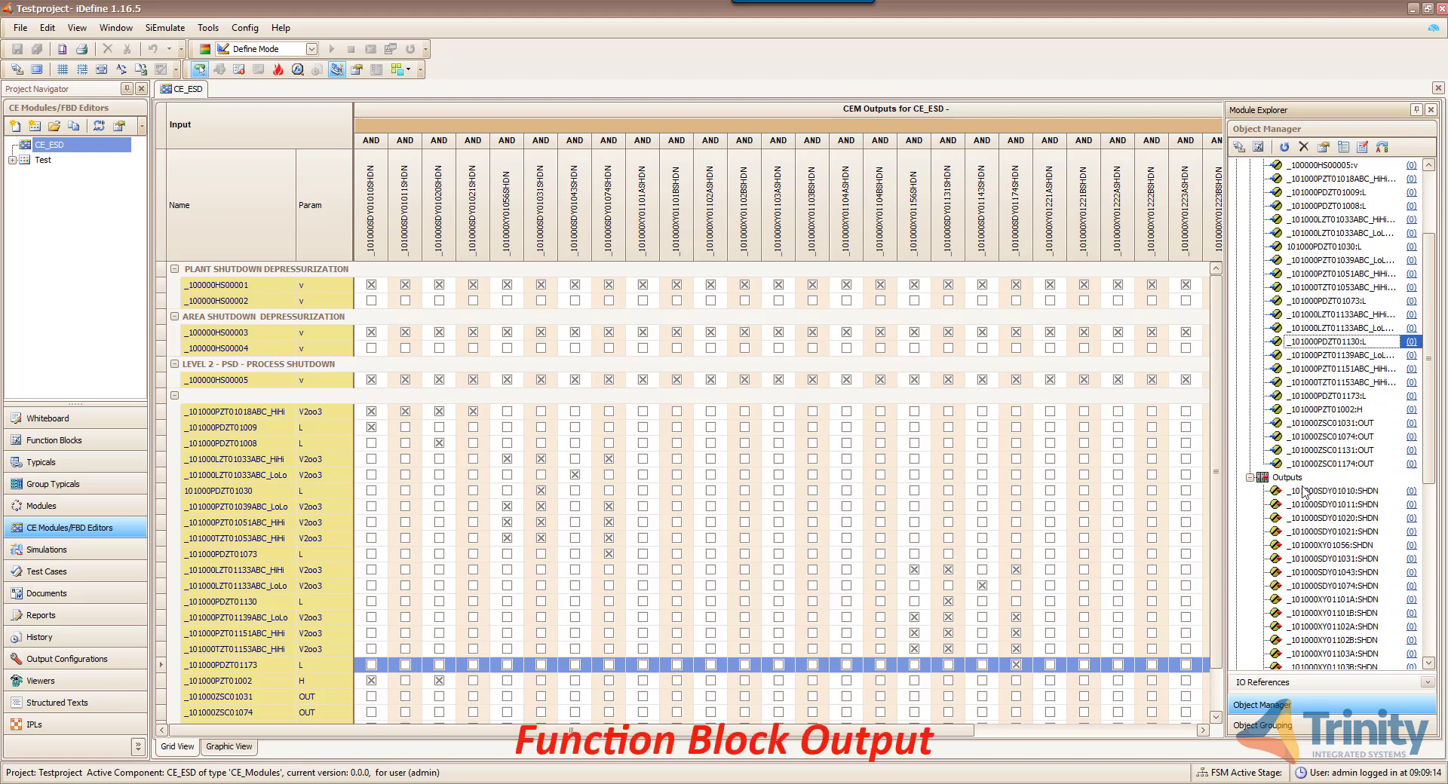
scroll(1303, 492, down, 2)
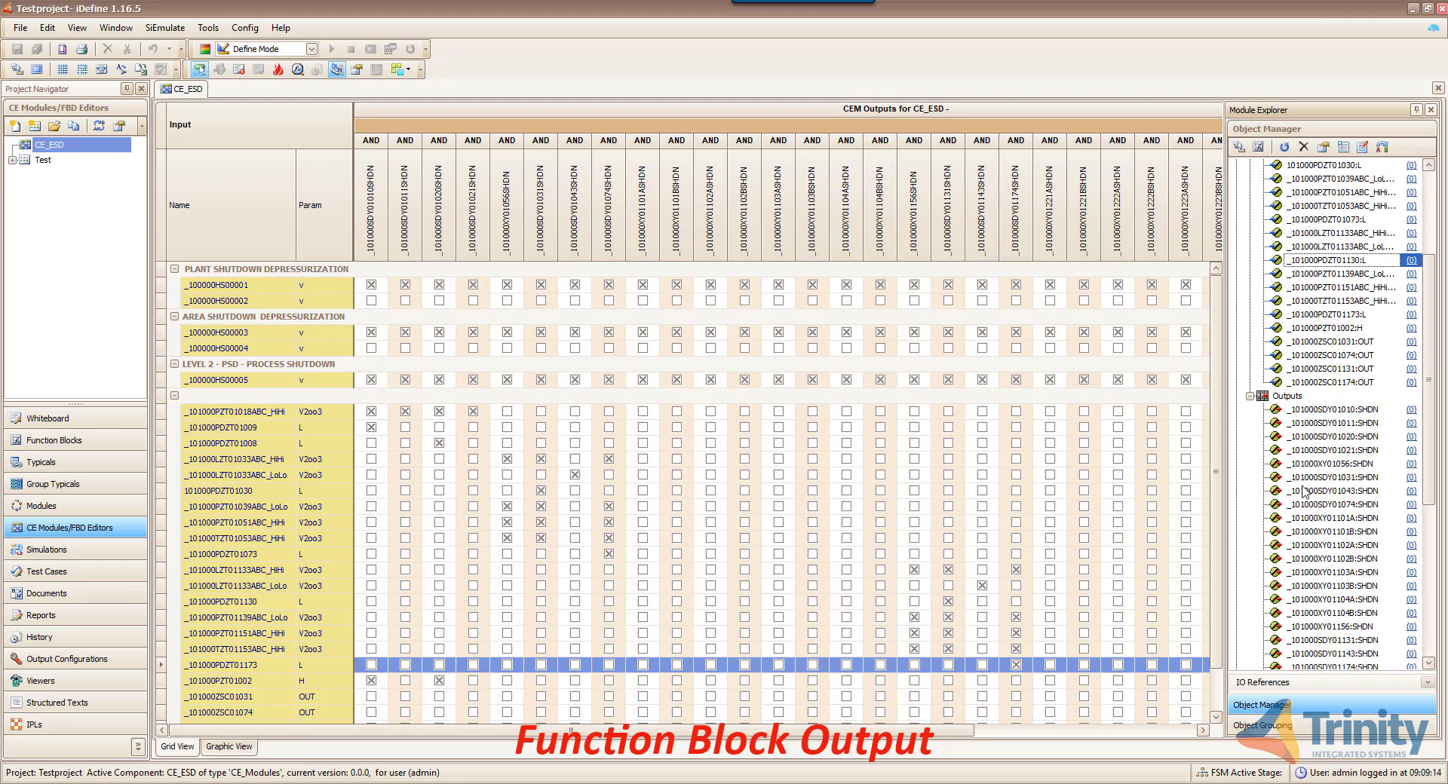
click(1329, 428)
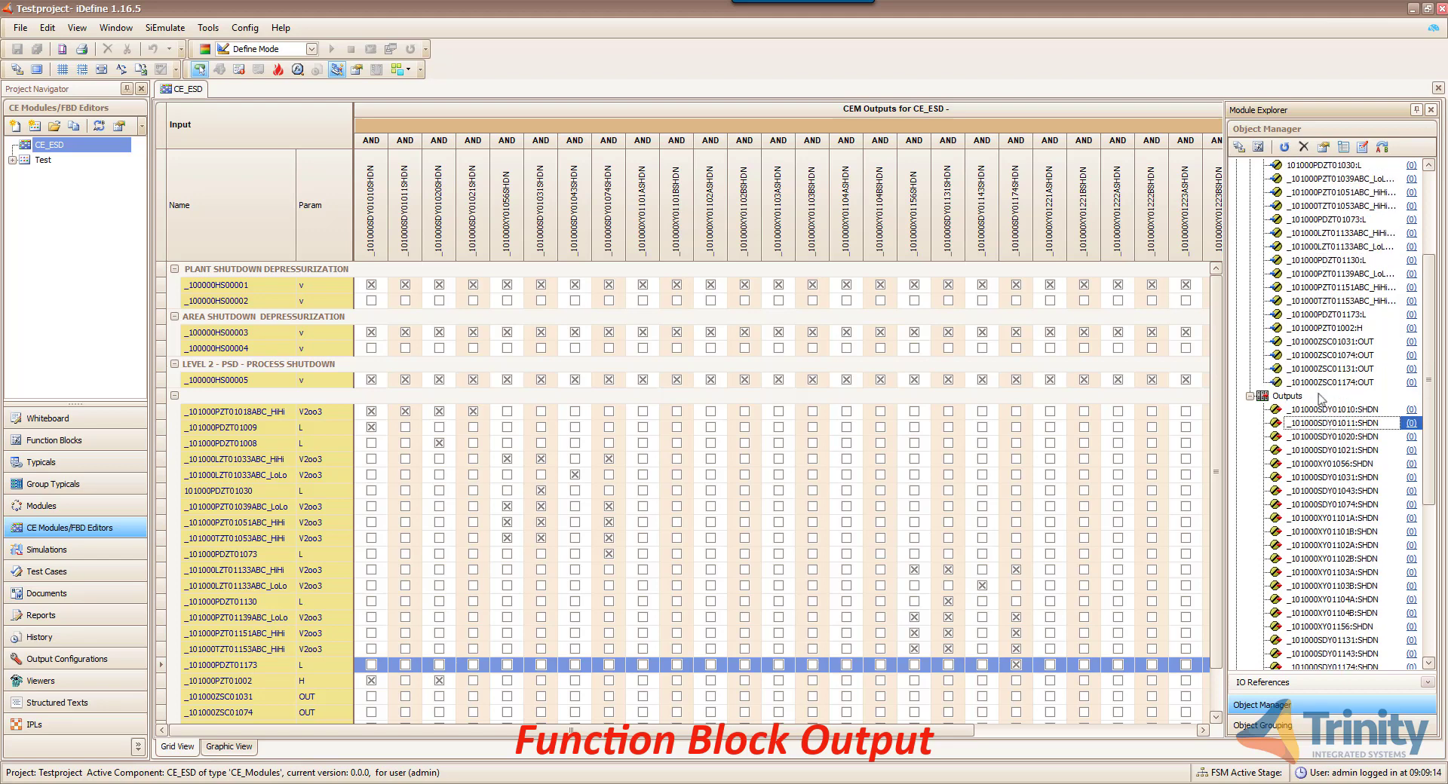
click(1259, 148)
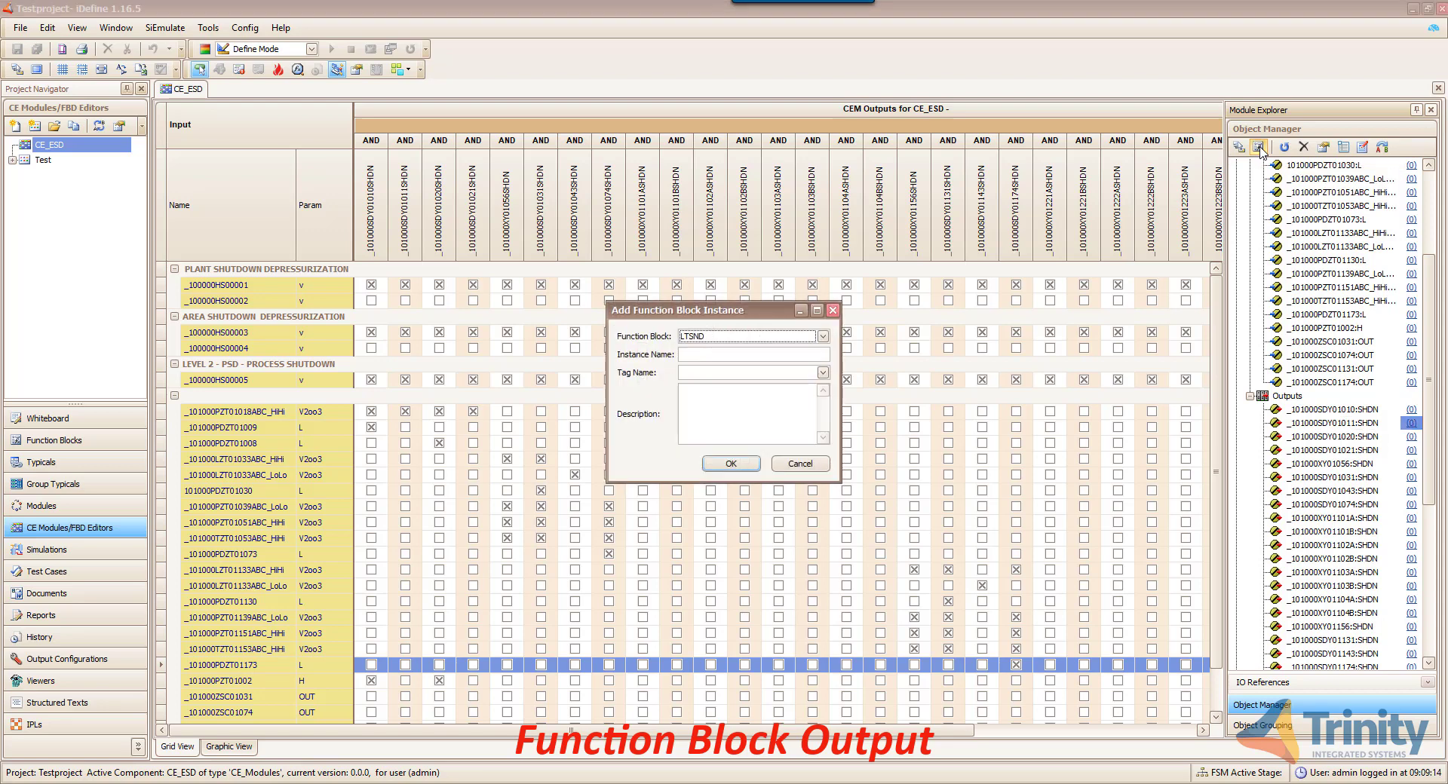
click(825, 337)
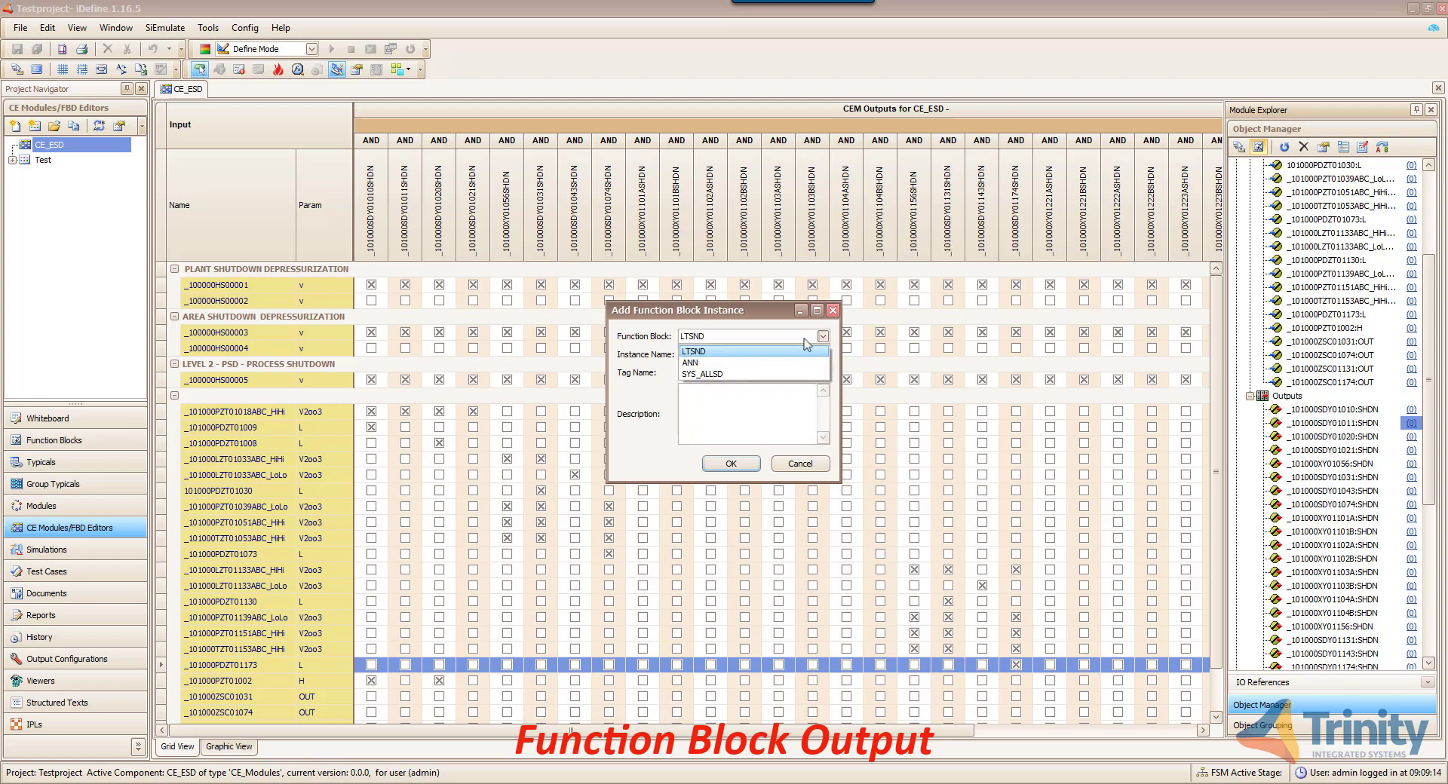
key(Down)
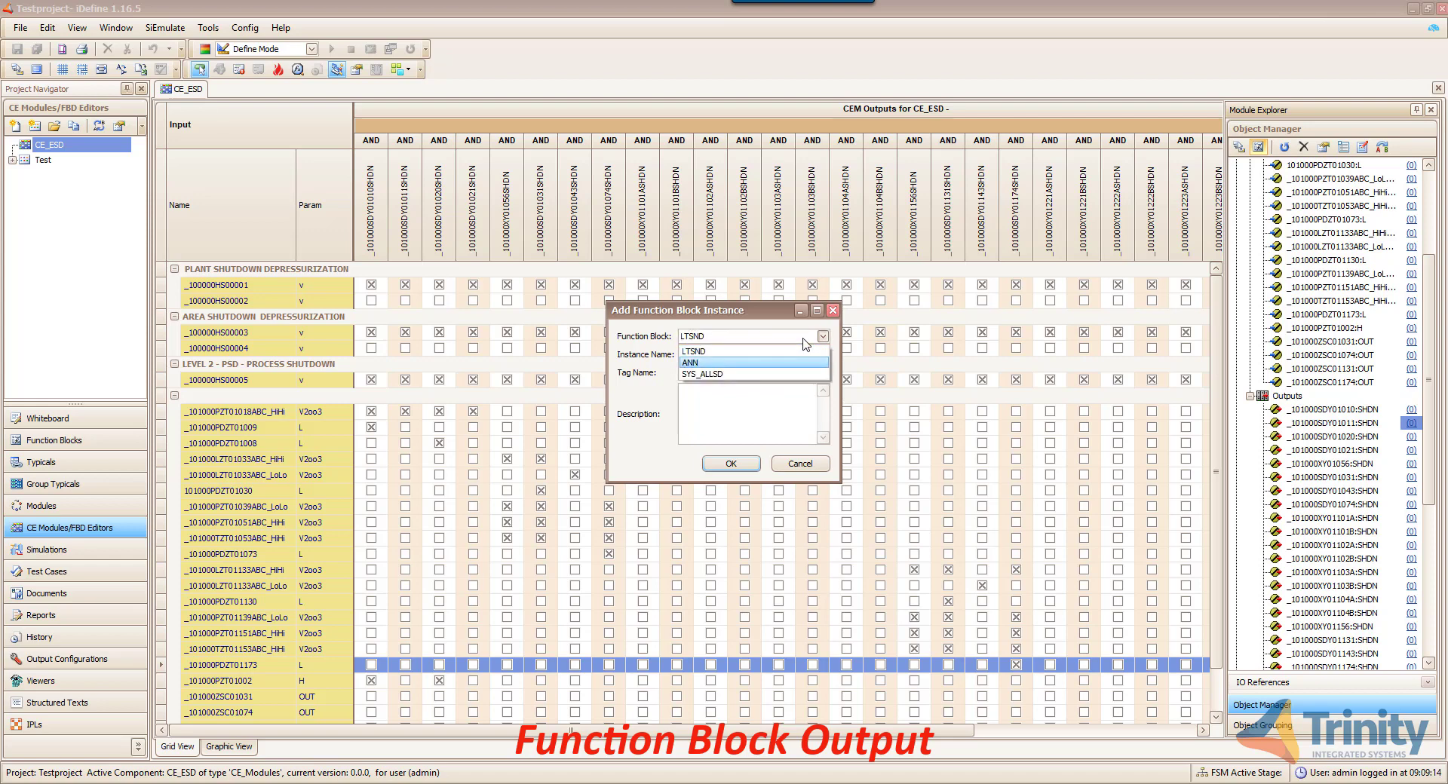
key(Down)
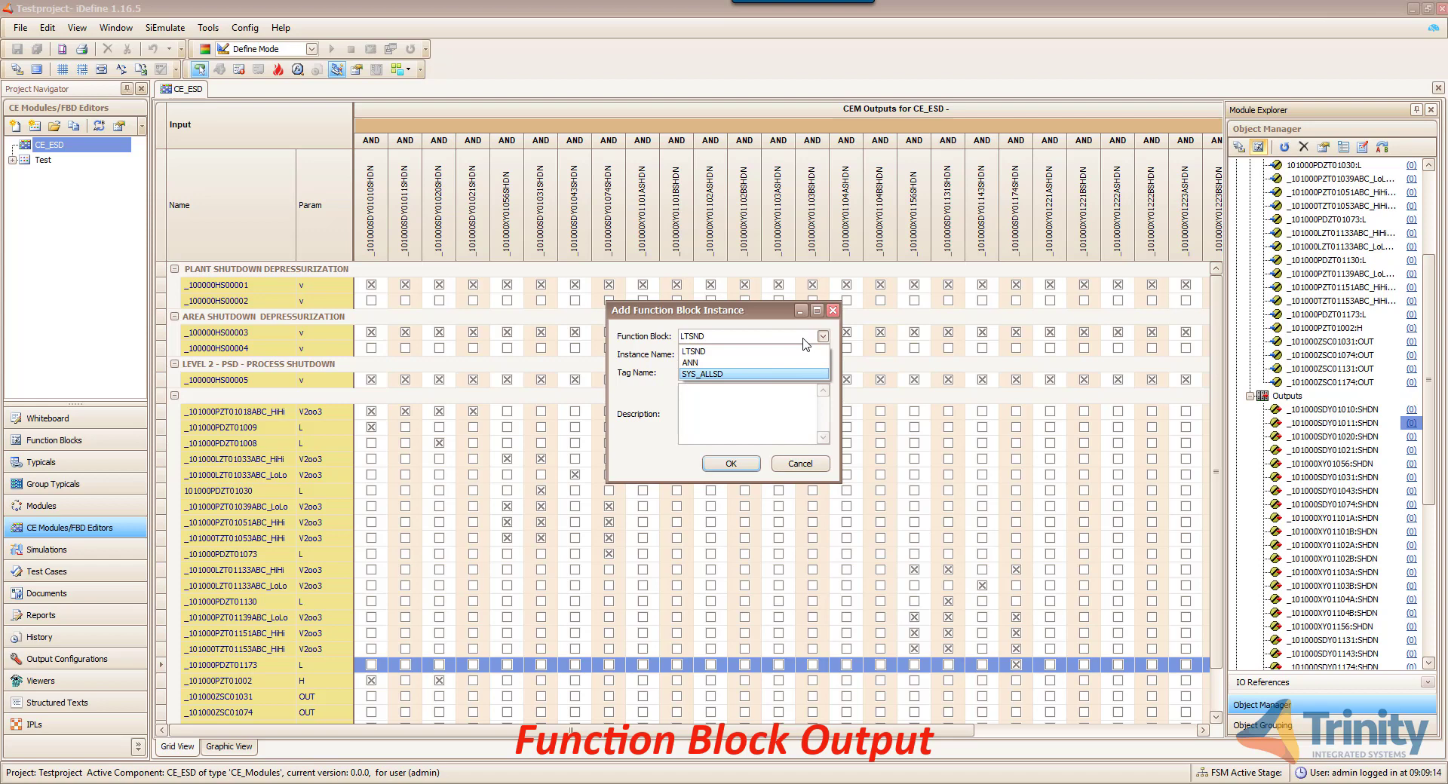
click(777, 404)
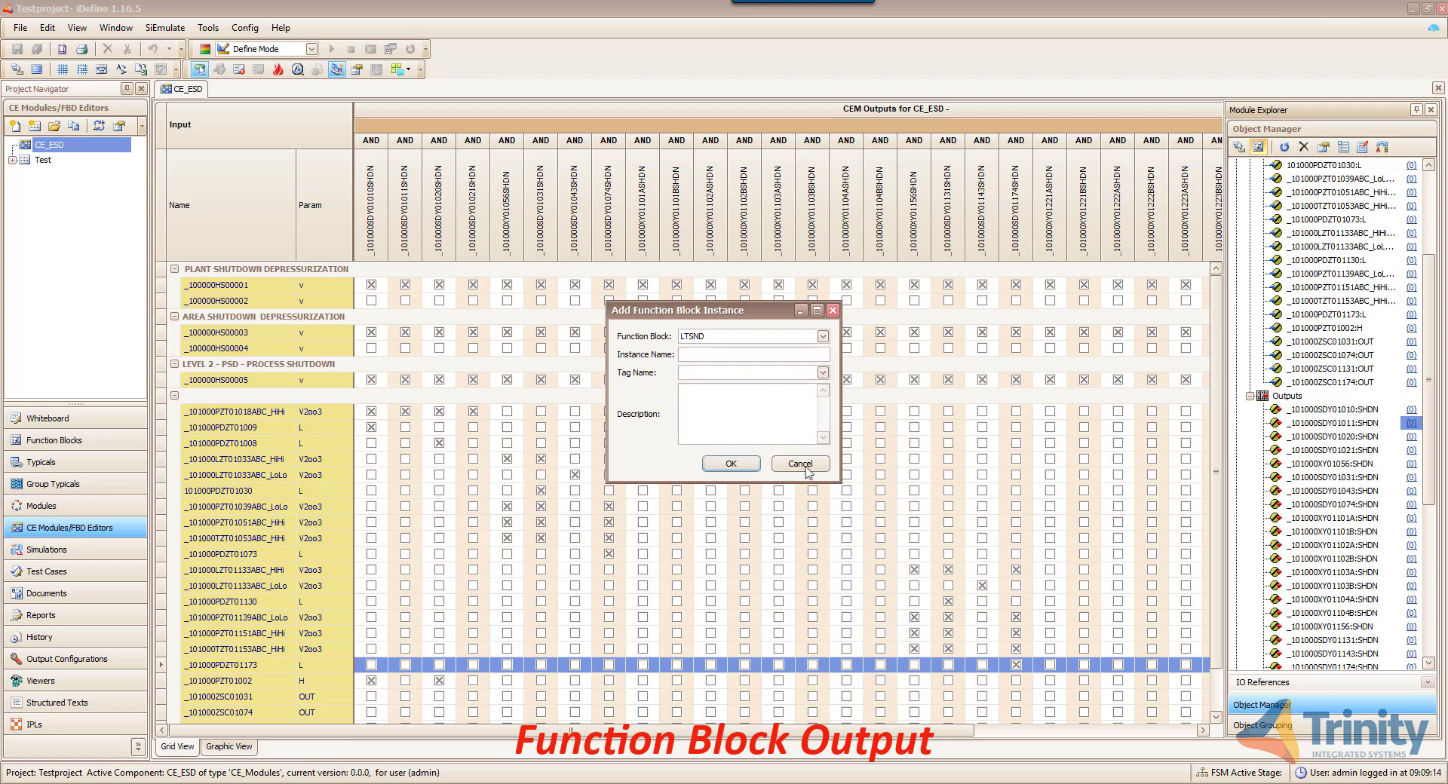
click(803, 464)
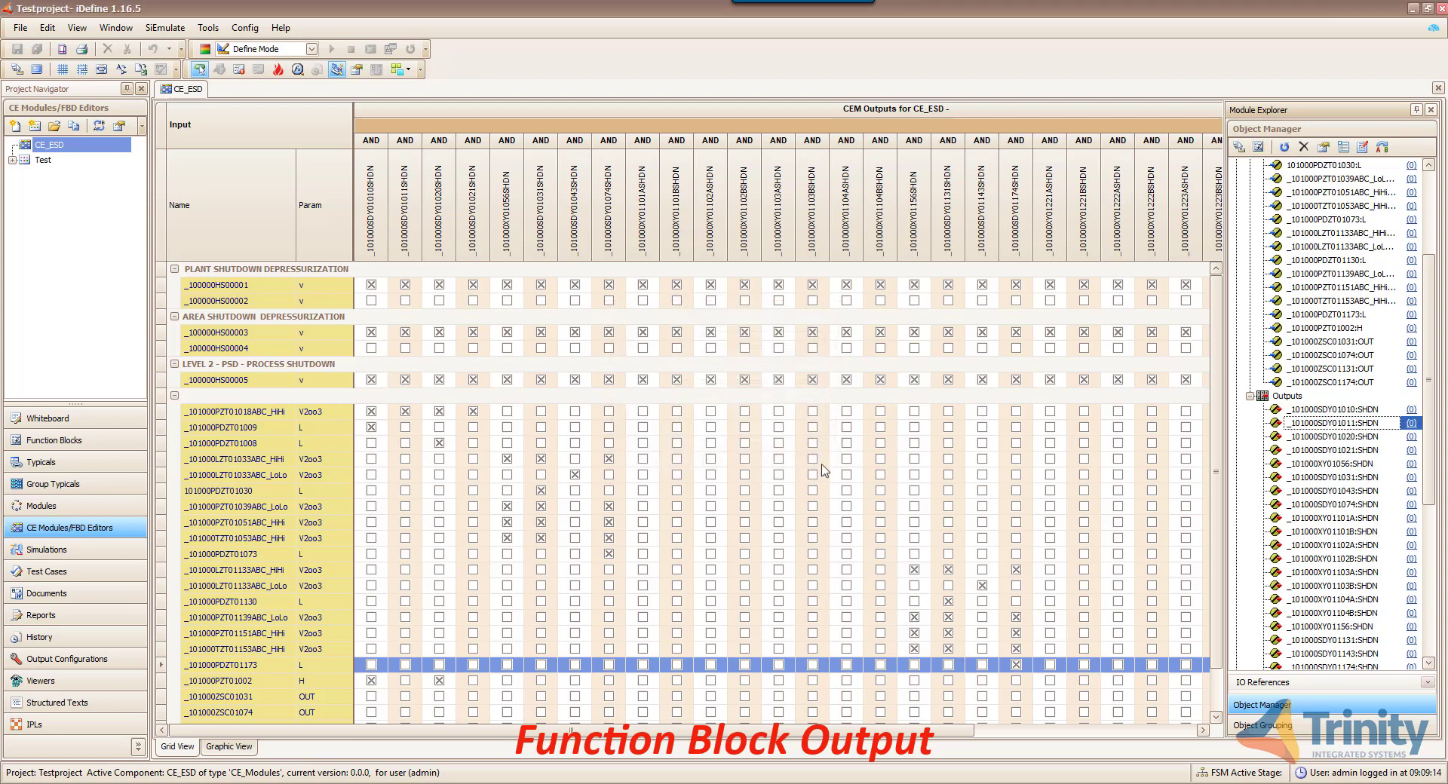
mouse_move(1285, 337)
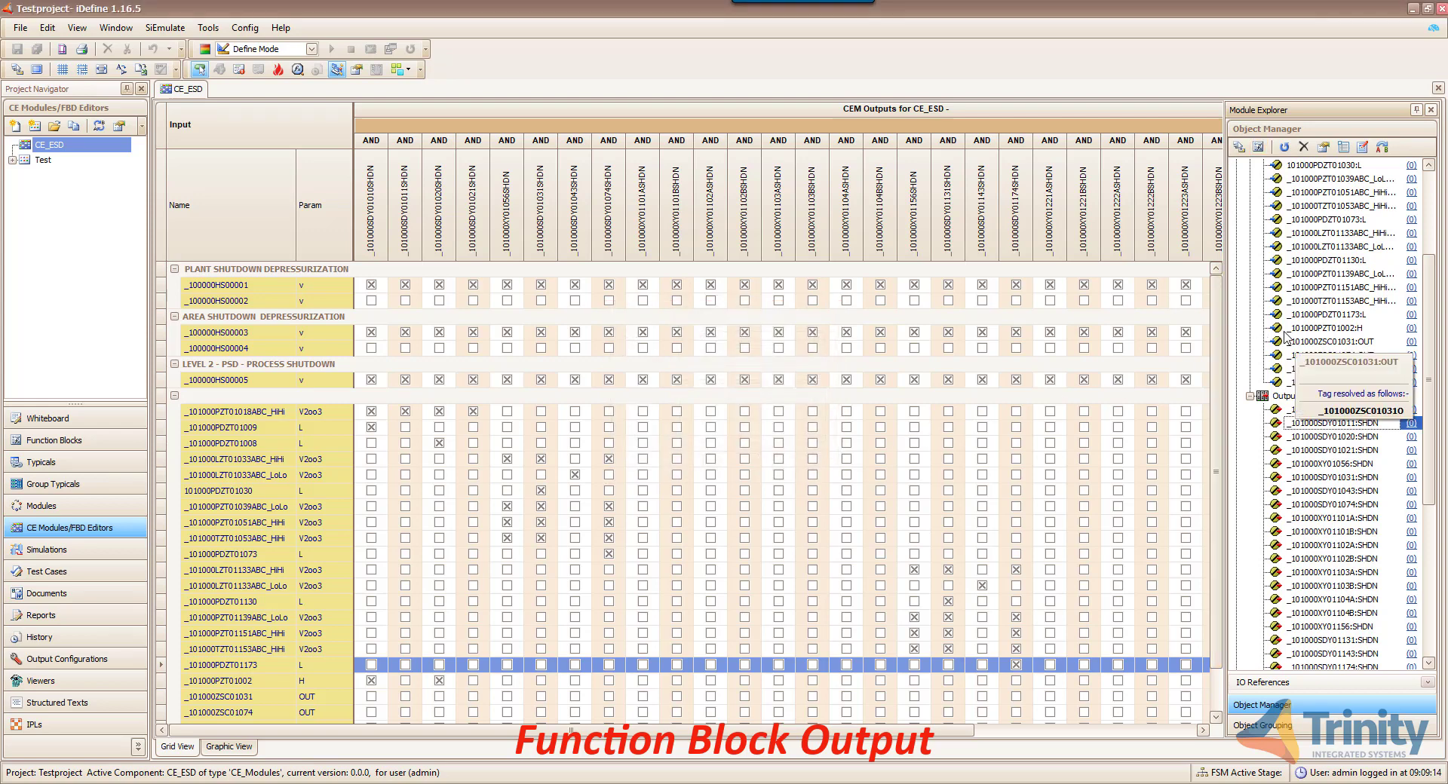
mouse_move(1385, 548)
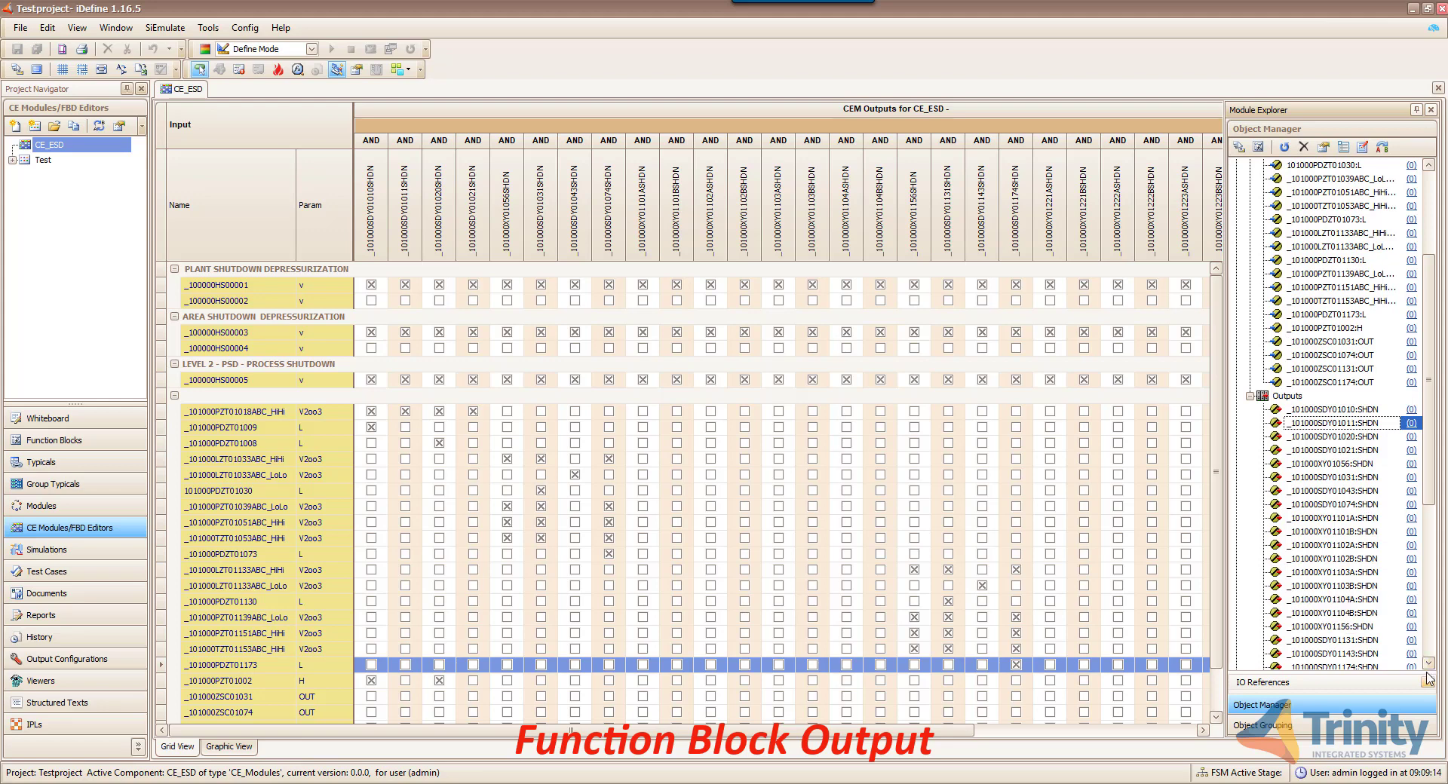
- Switch to the grouped objects view and start, then cancel, a new tag group
click(1392, 726)
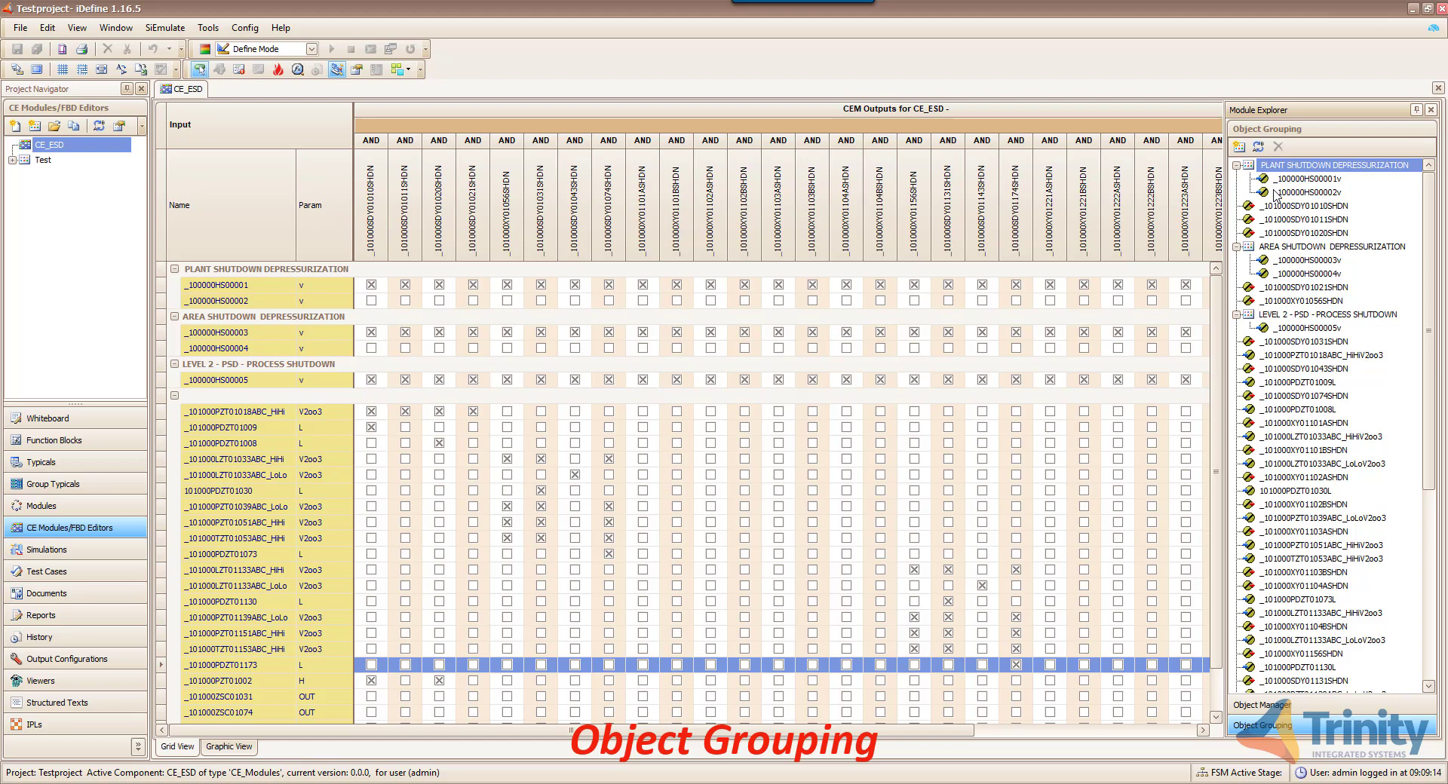
scroll(1331, 280, down, 2)
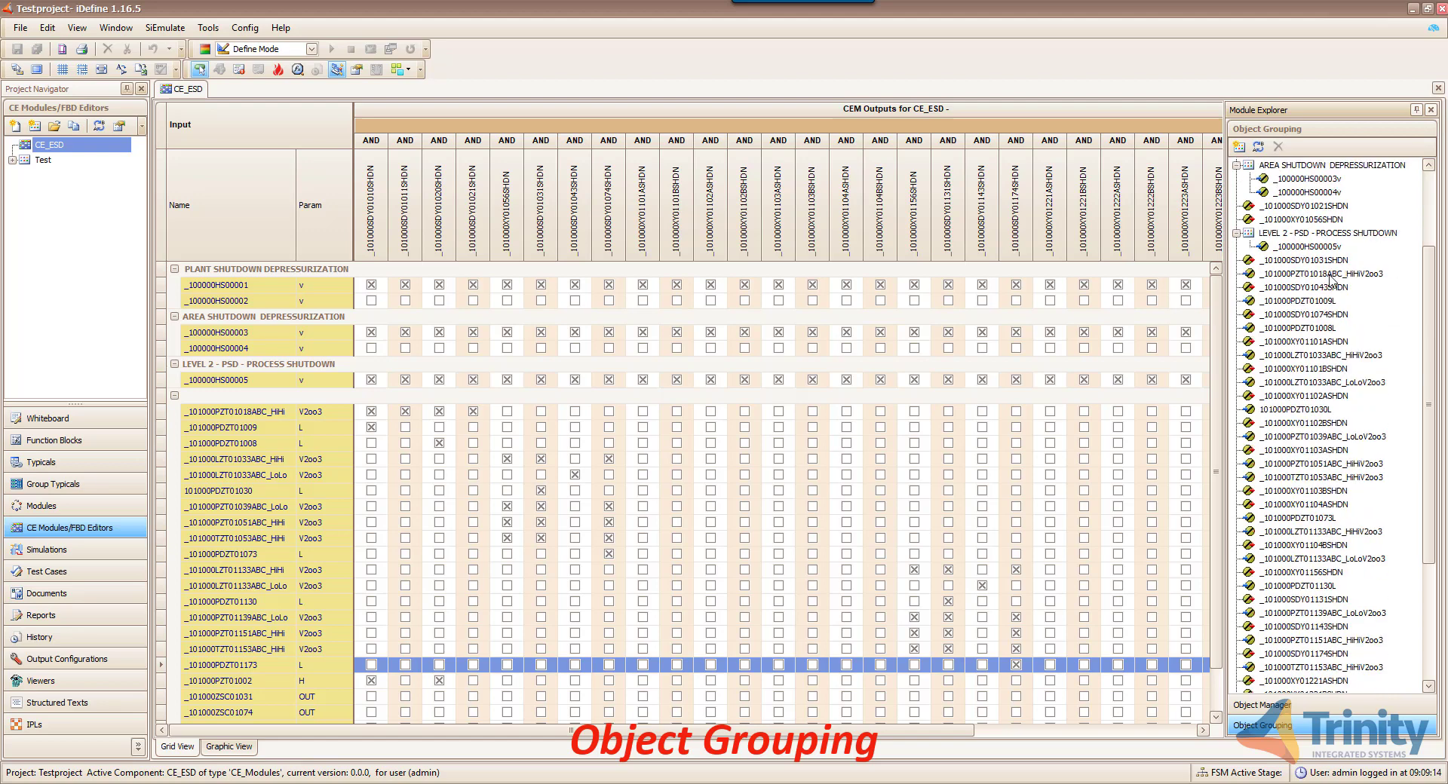
scroll(1331, 280, down, 6)
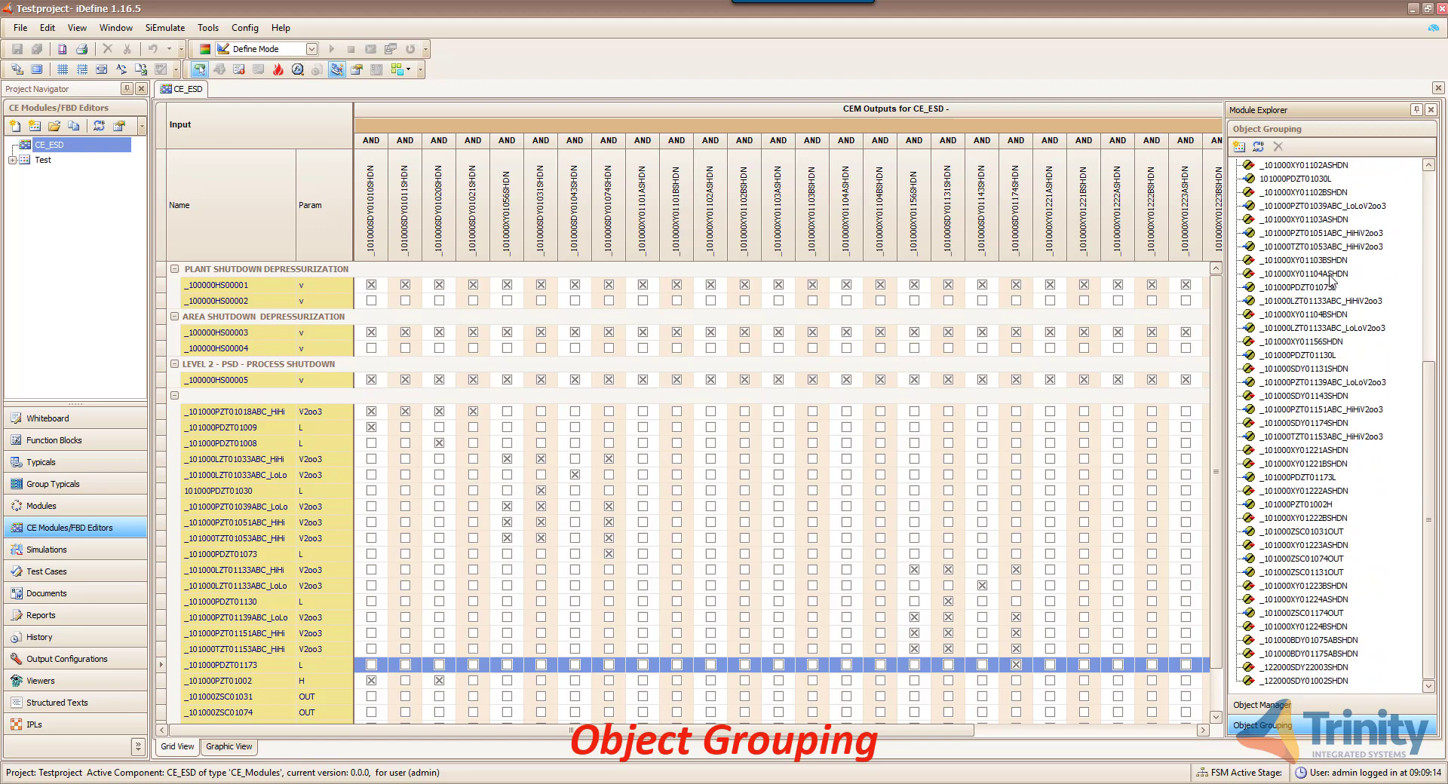
scroll(1332, 281, up, 8)
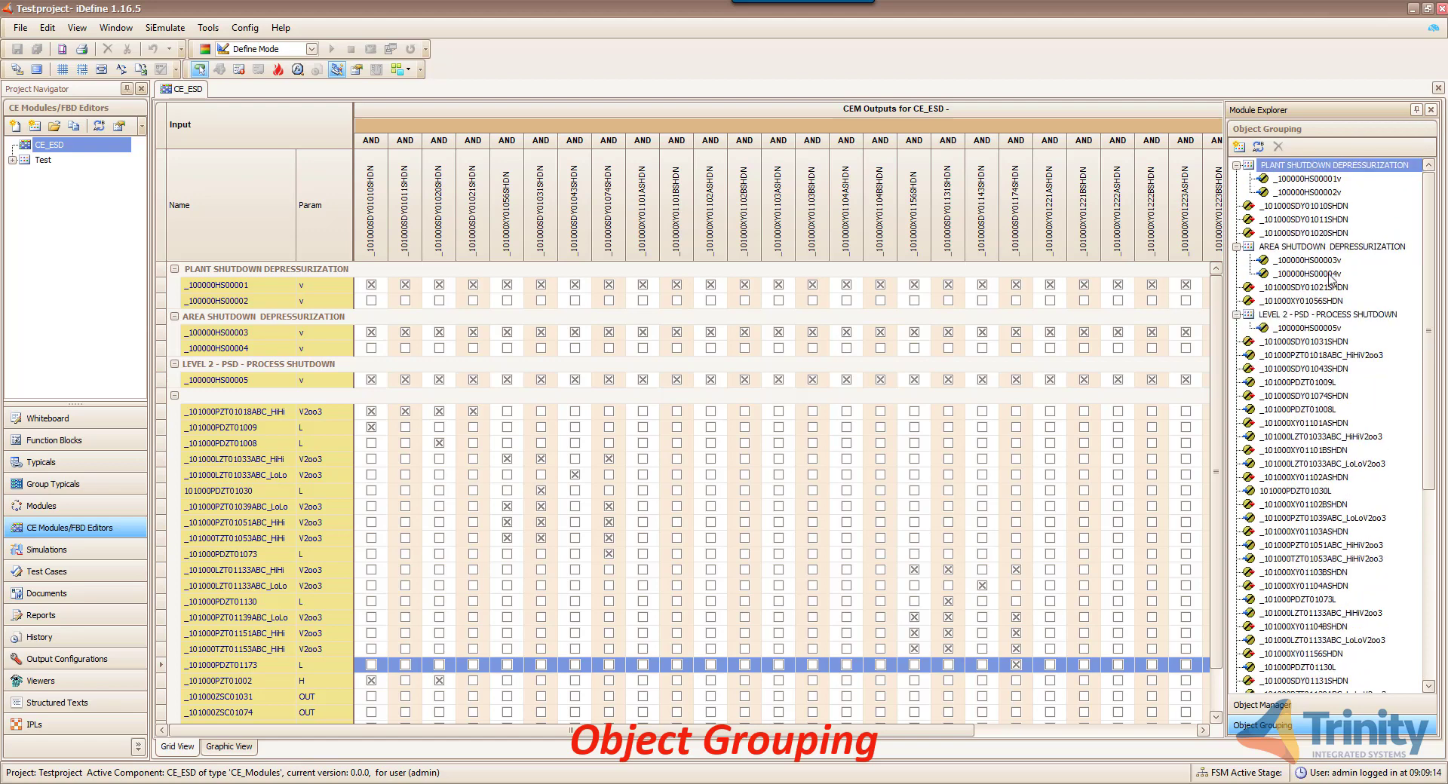
click(1239, 148)
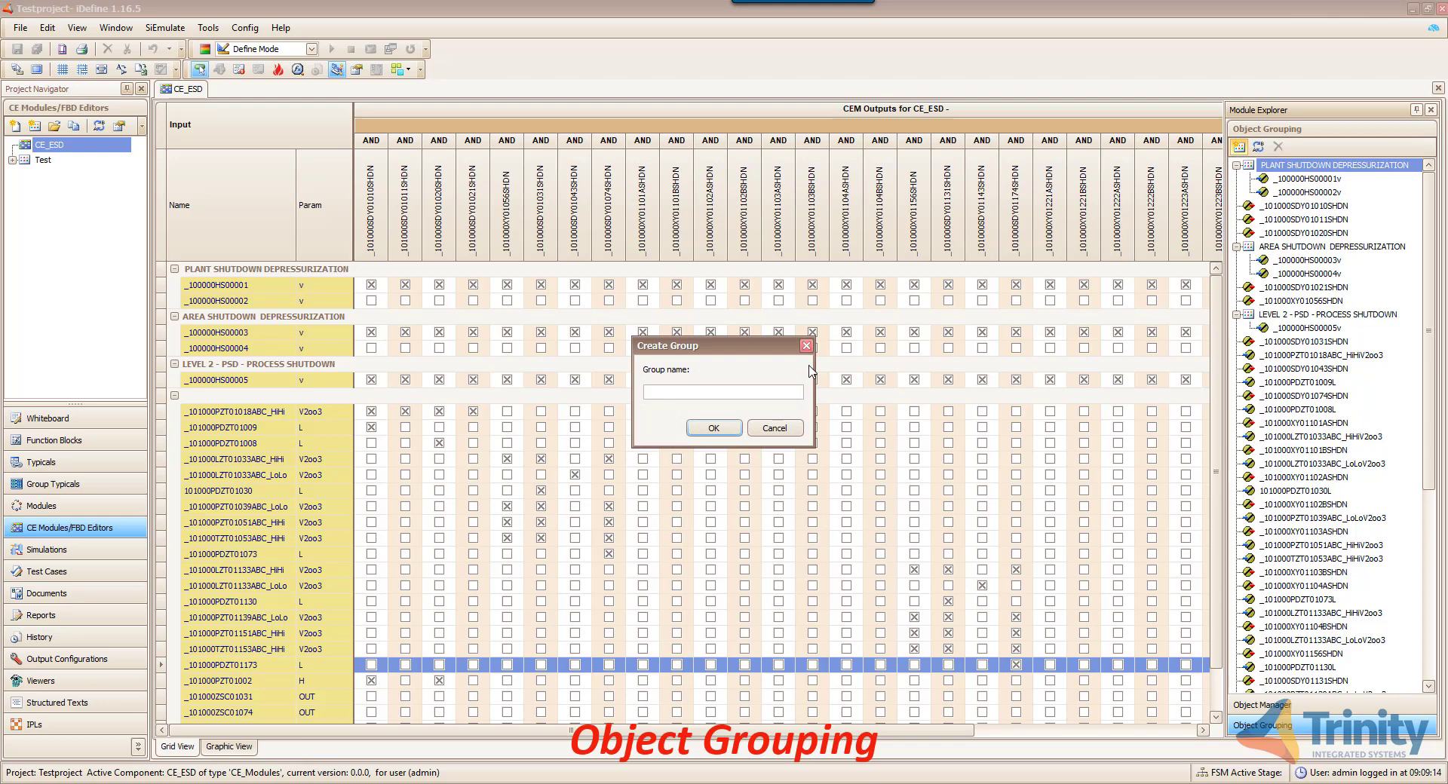
click(796, 430)
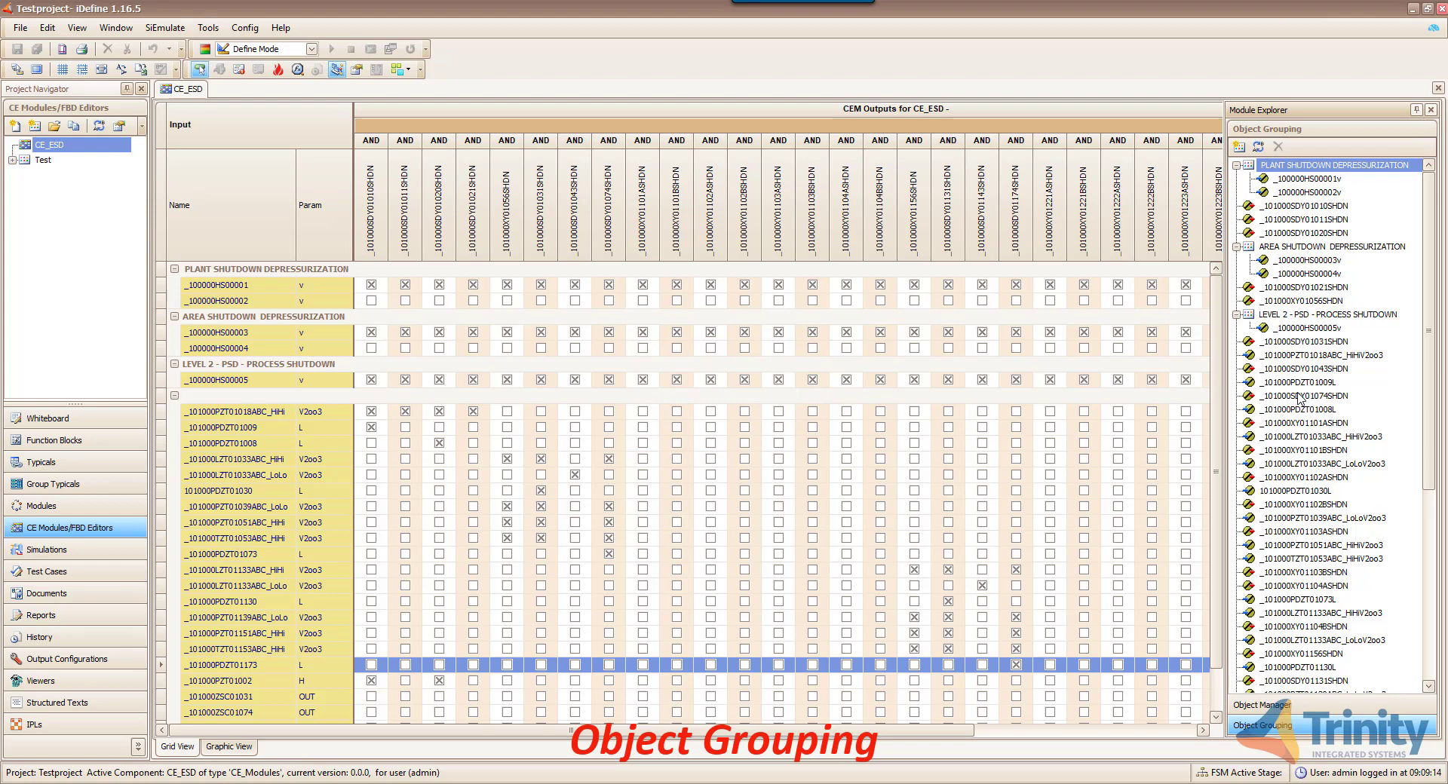
- Reorder output tags, placing _101000BDY01075ABSHDN above _101000BDY01175ABSHDN
scroll(1299, 399, down, 8)
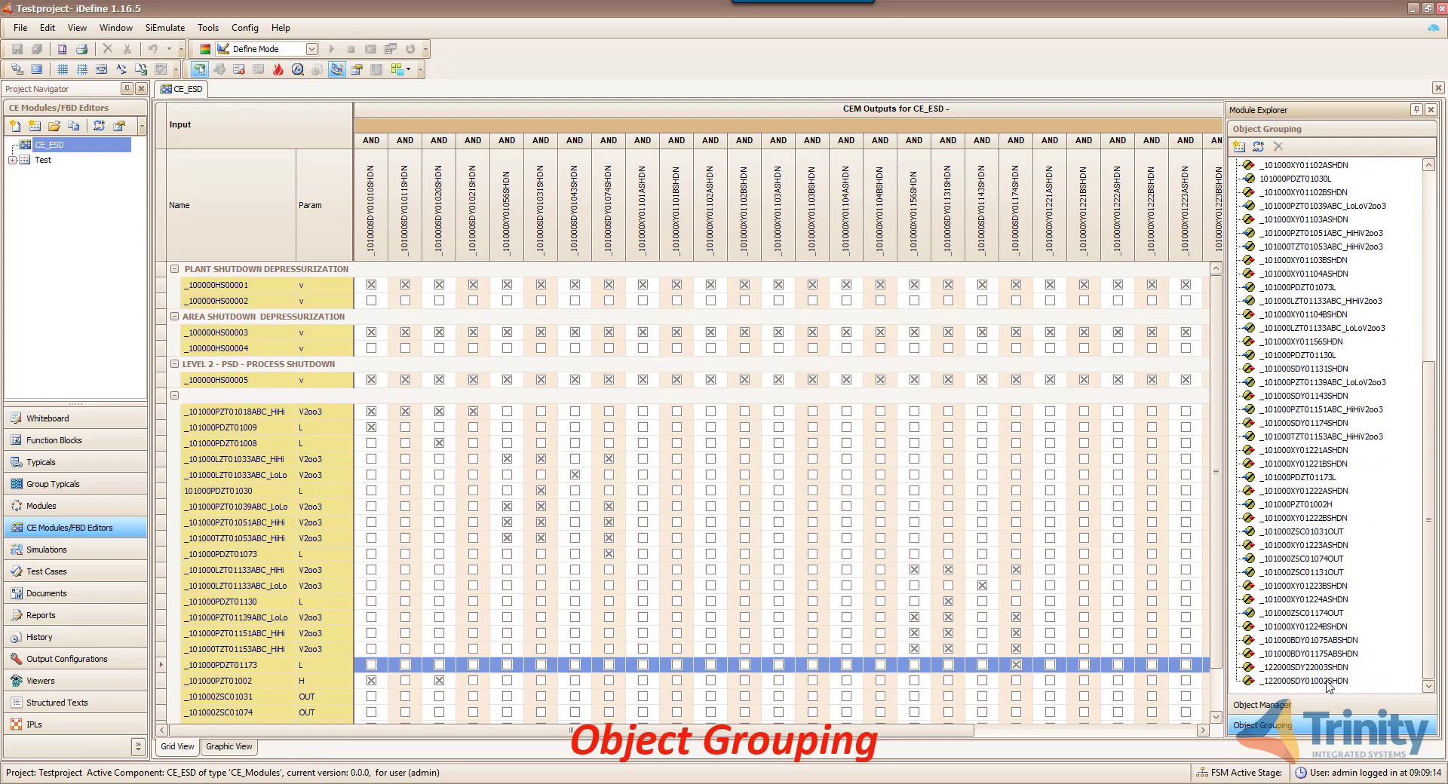
mouse_move(1329, 686)
mouse_down()
mouse_move(1316, 664)
mouse_move(1322, 675)
mouse_up()
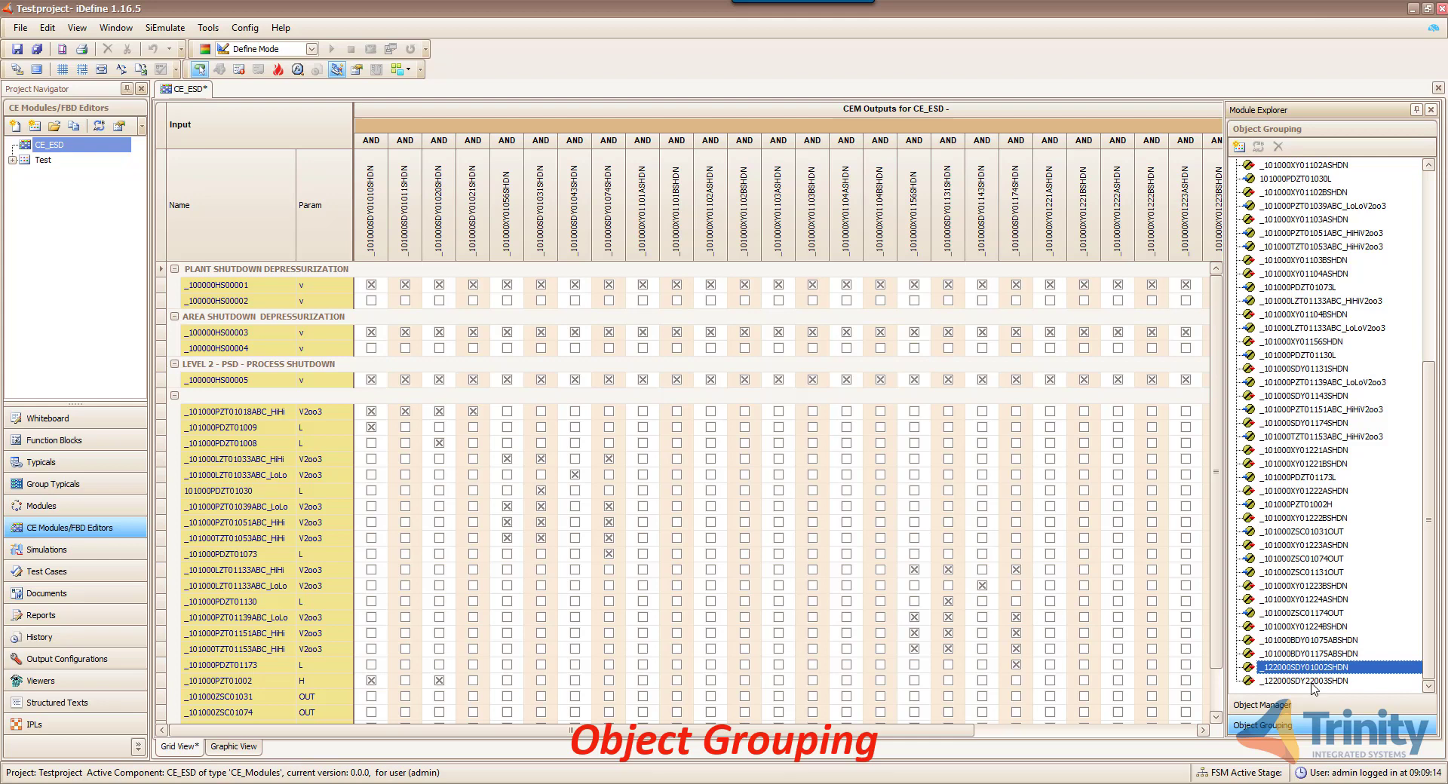
drag(1344, 655, 1346, 655)
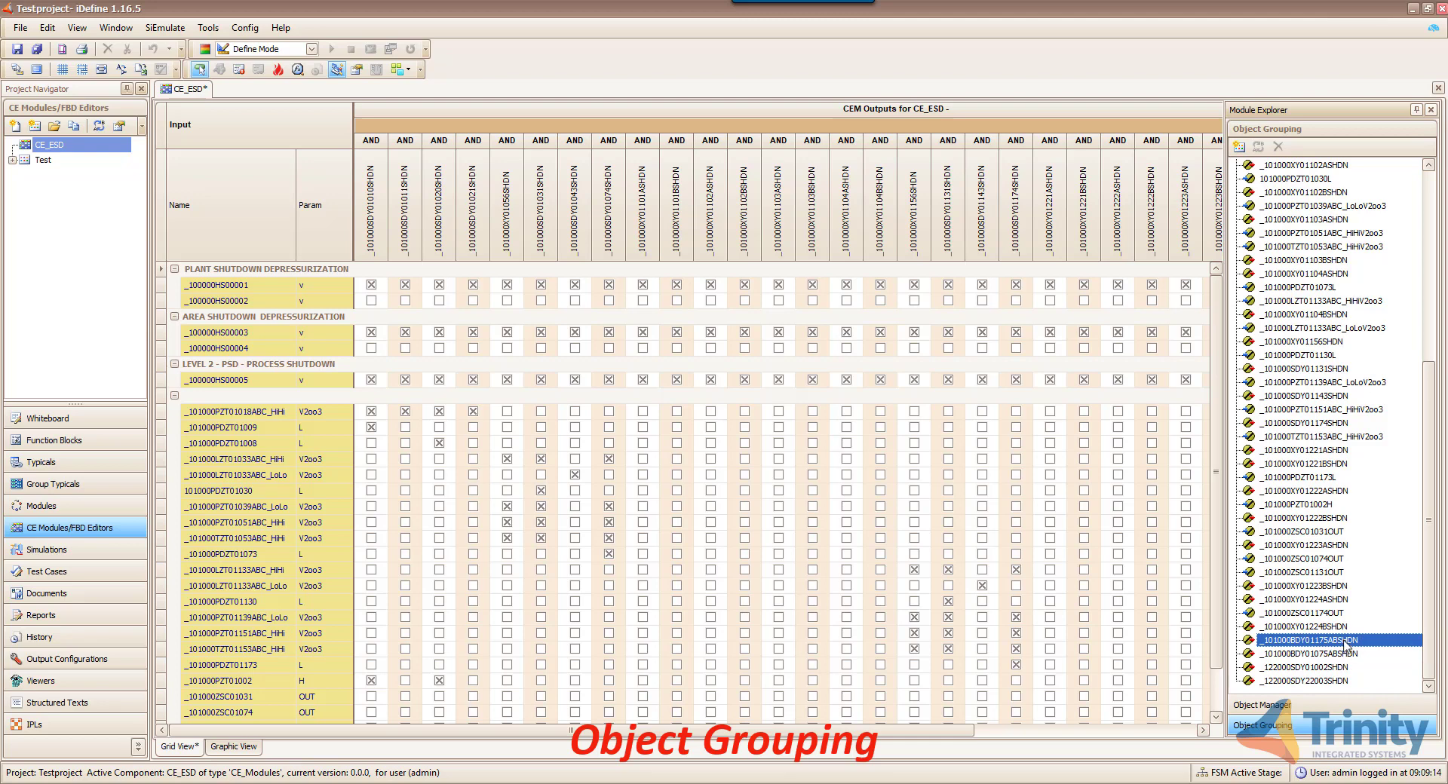
click(1347, 655)
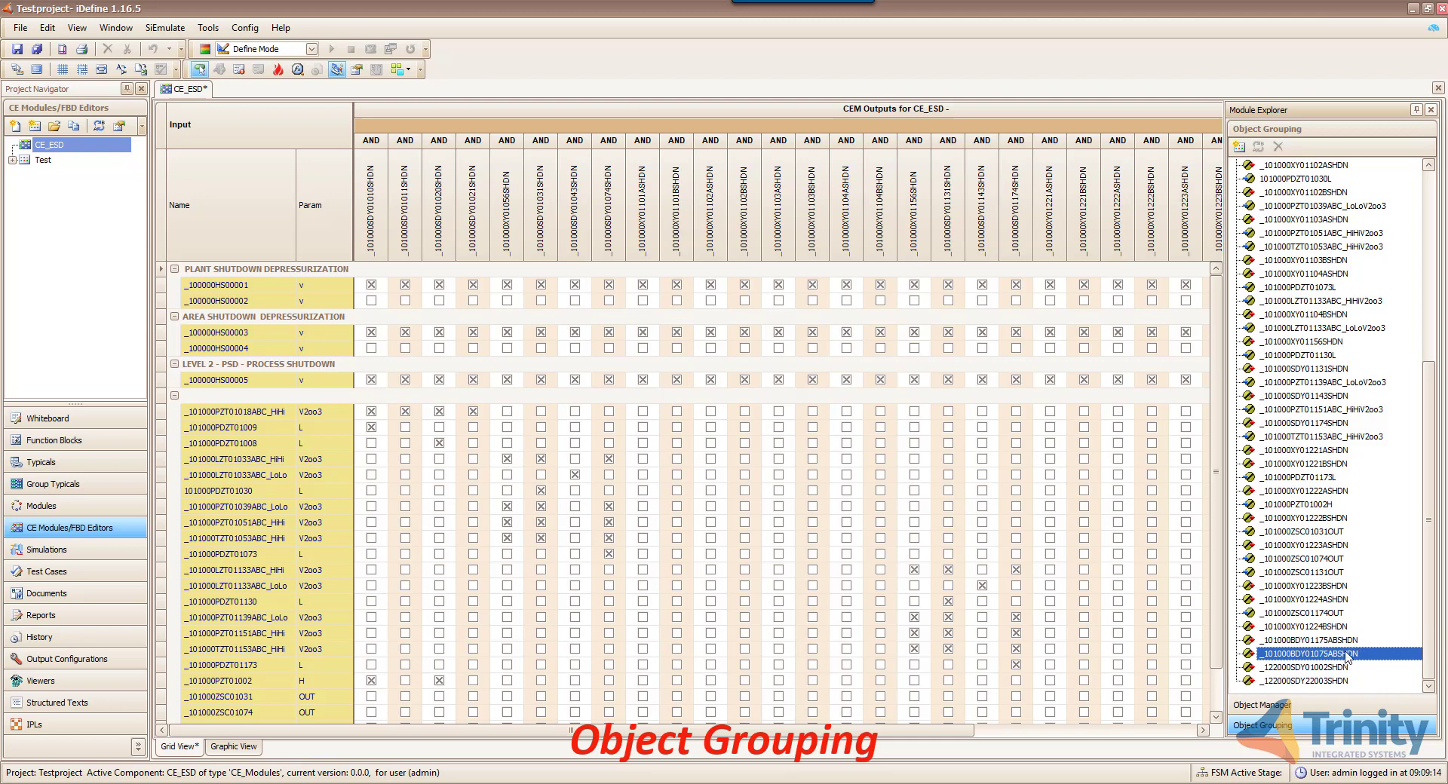
drag(1346, 655, 1345, 641)
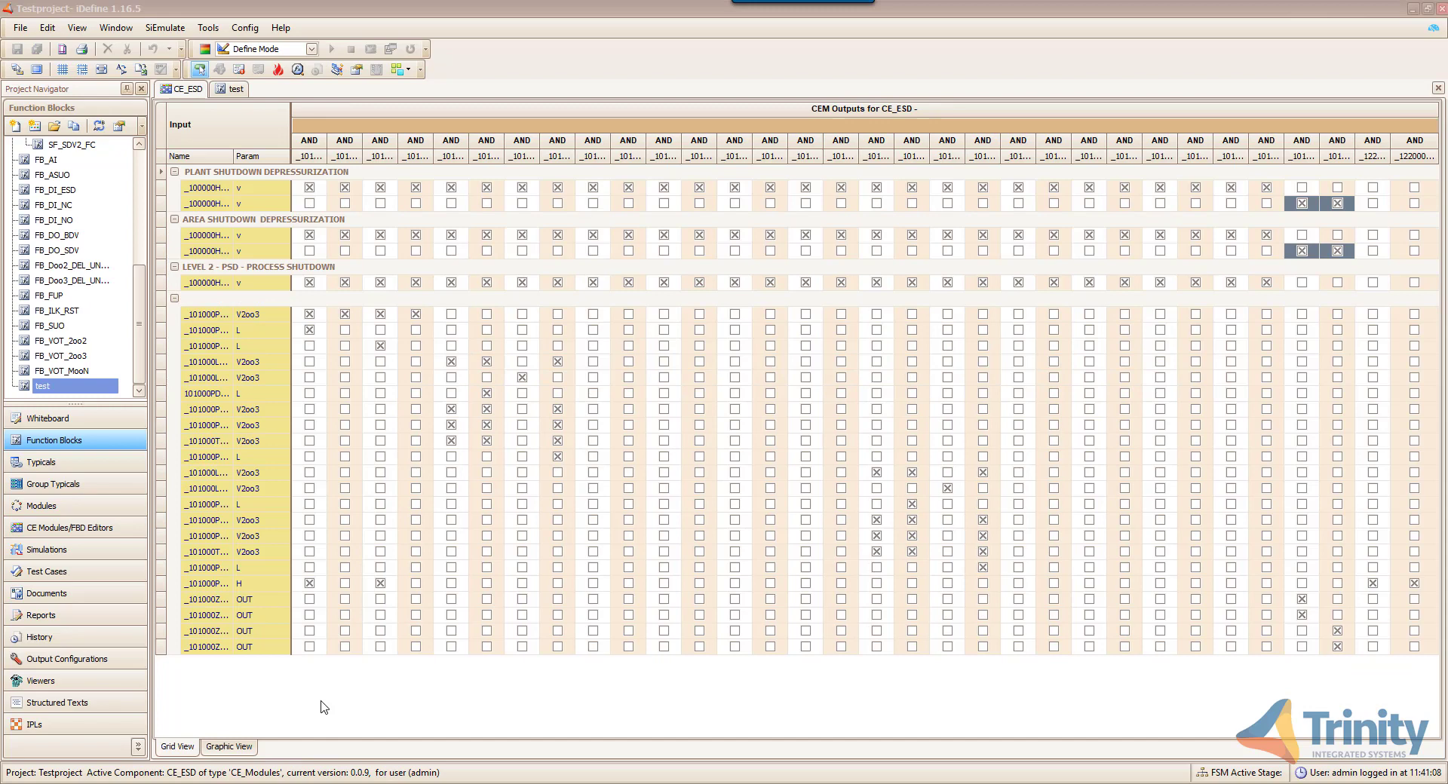
- Show CE_ESD in Graphic View, page forward to 8 of 8, and open Object Manager
click(230, 746)
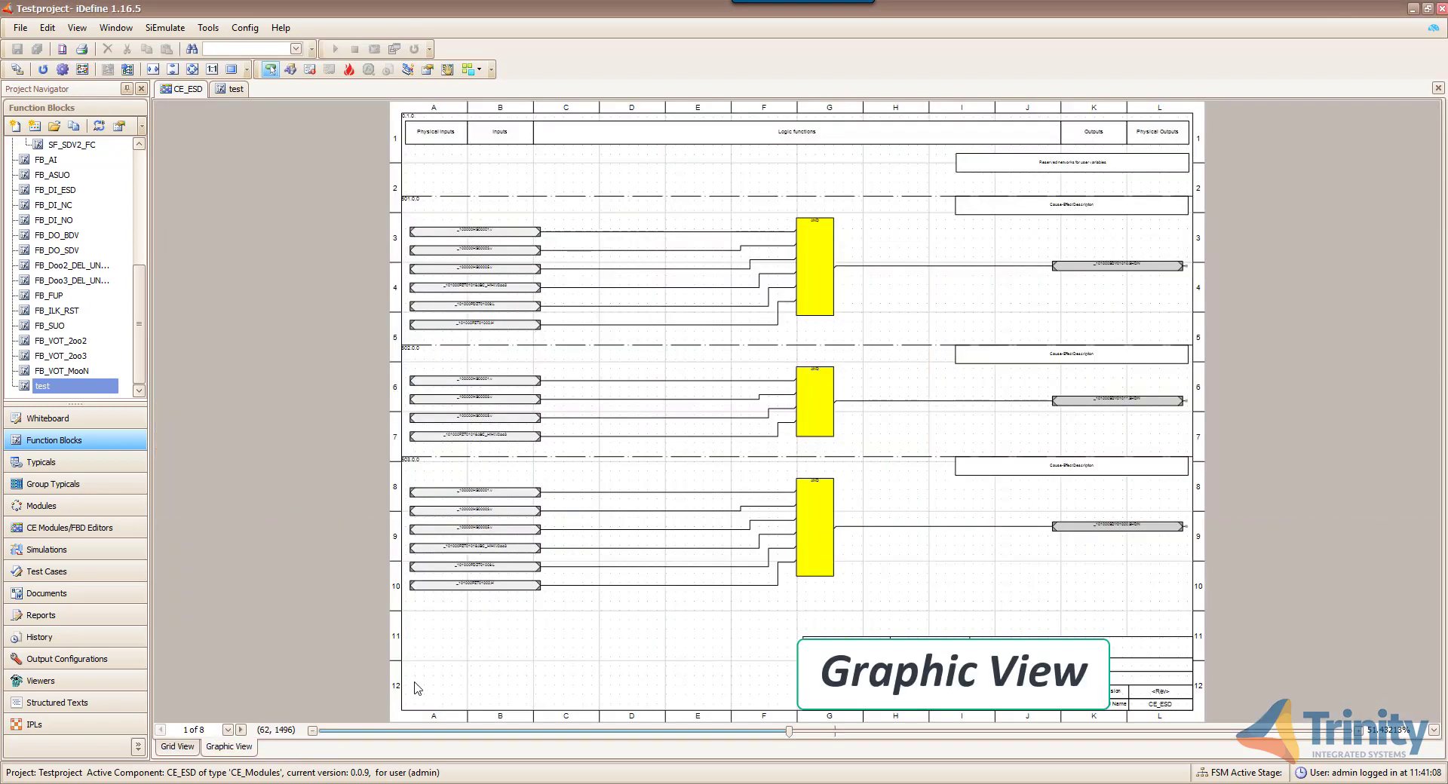
click(241, 736)
click(241, 735)
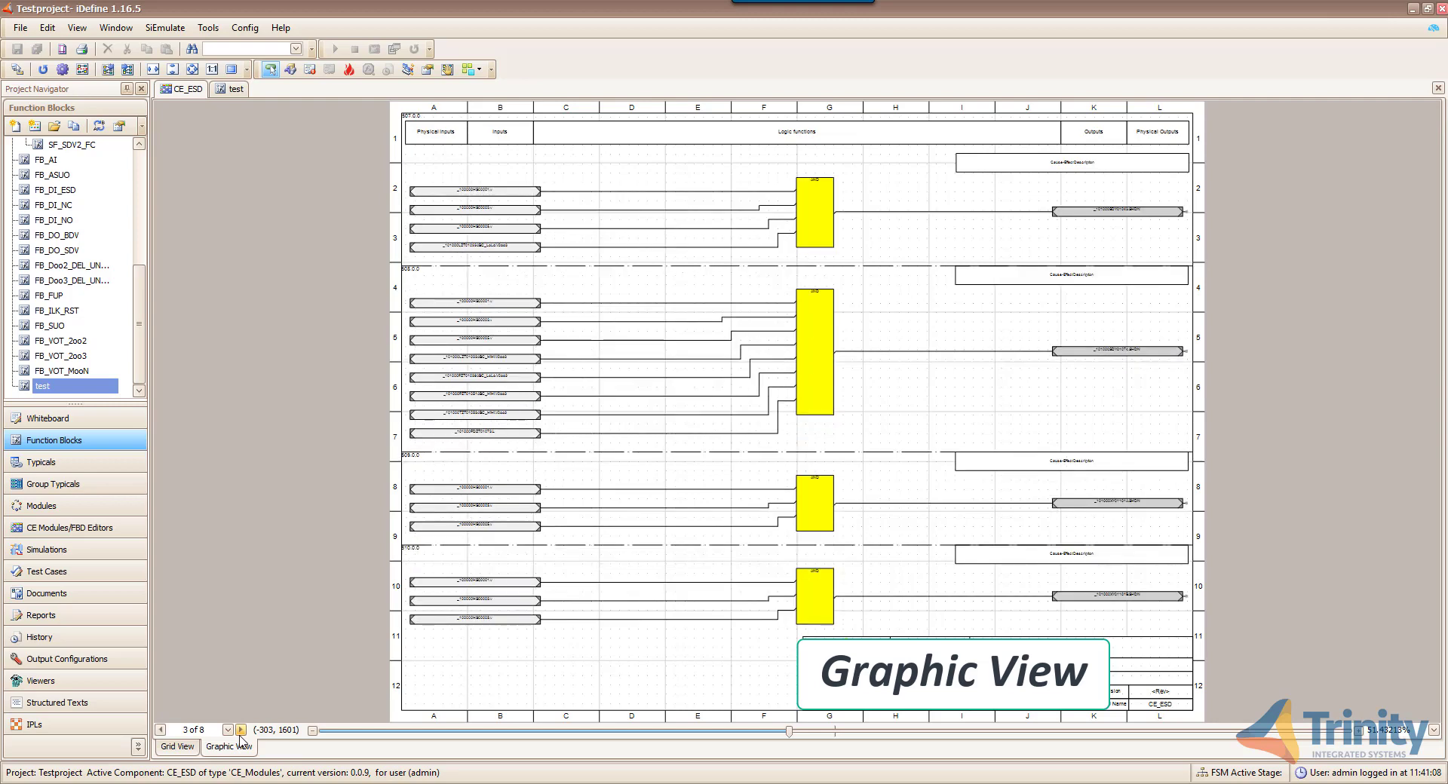
click(241, 730)
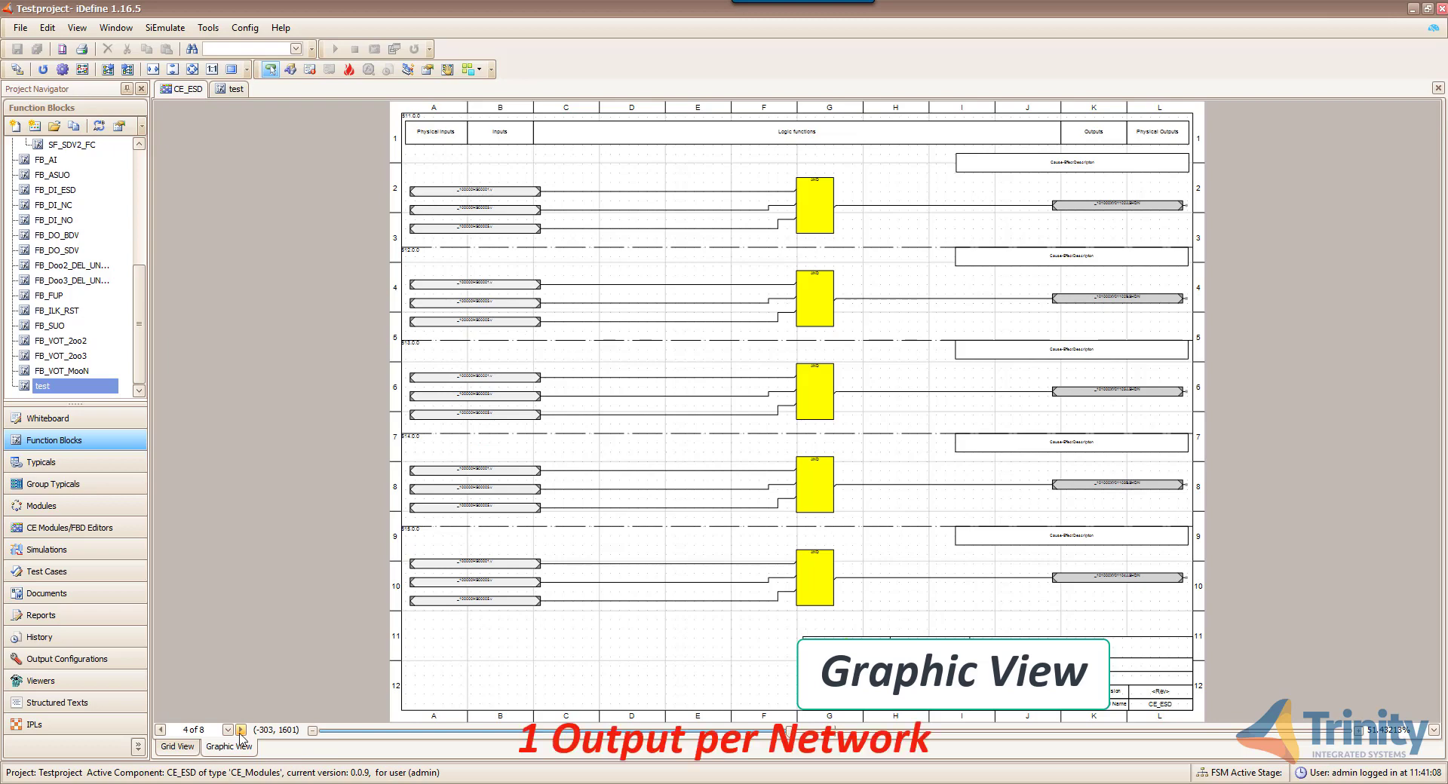
click(241, 731)
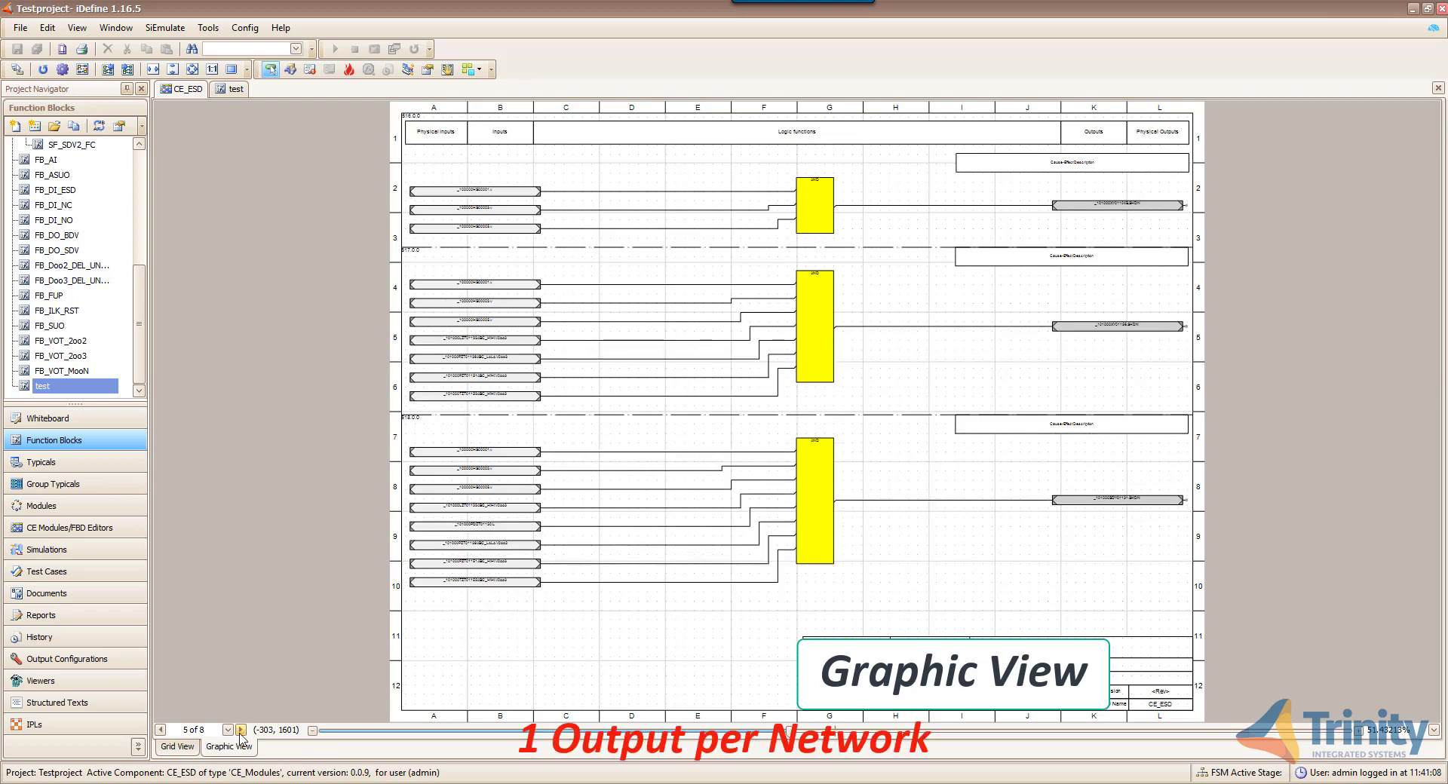
click(241, 730)
click(241, 731)
click(240, 730)
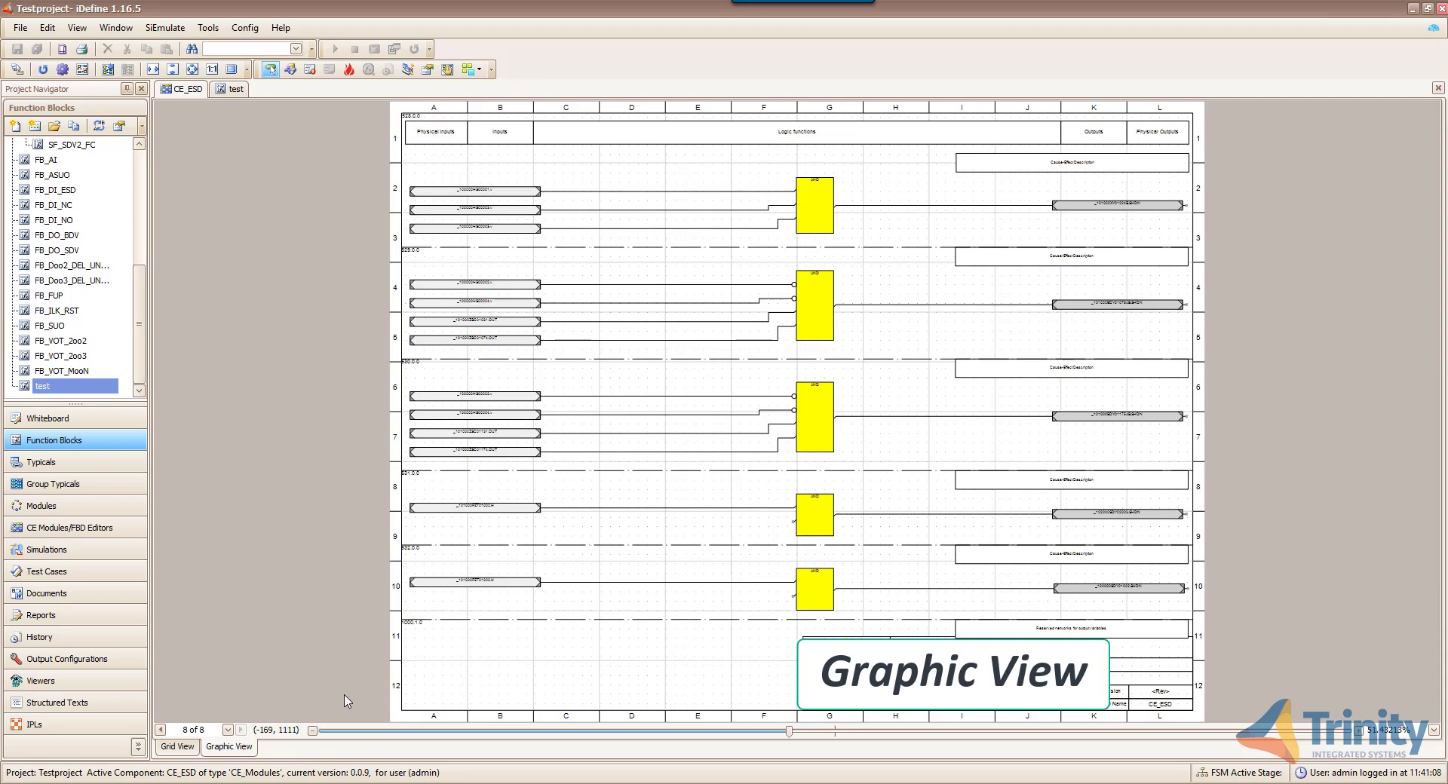
click(407, 69)
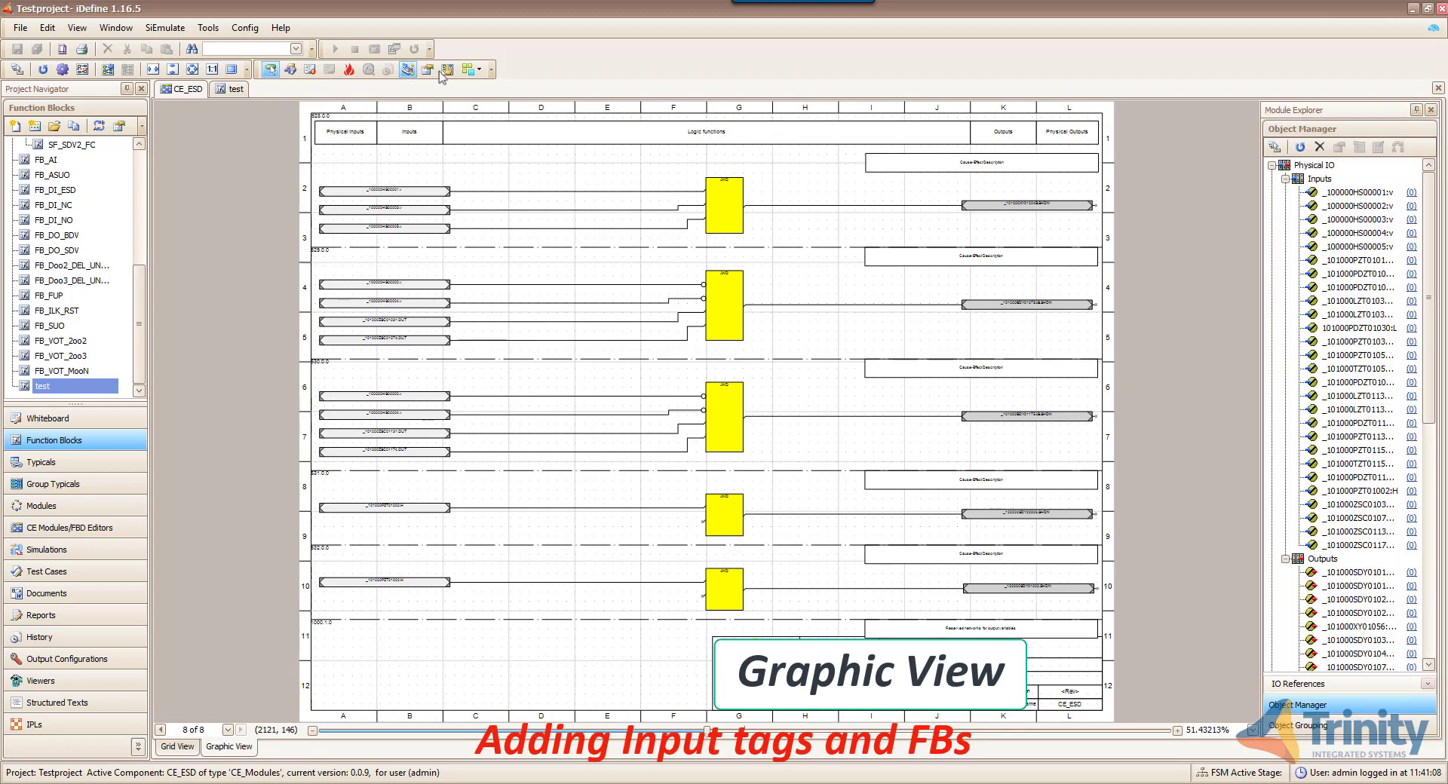
- Add _100000HS00001:v and an OR template block to row 10, deleting its AND block
click(1363, 194)
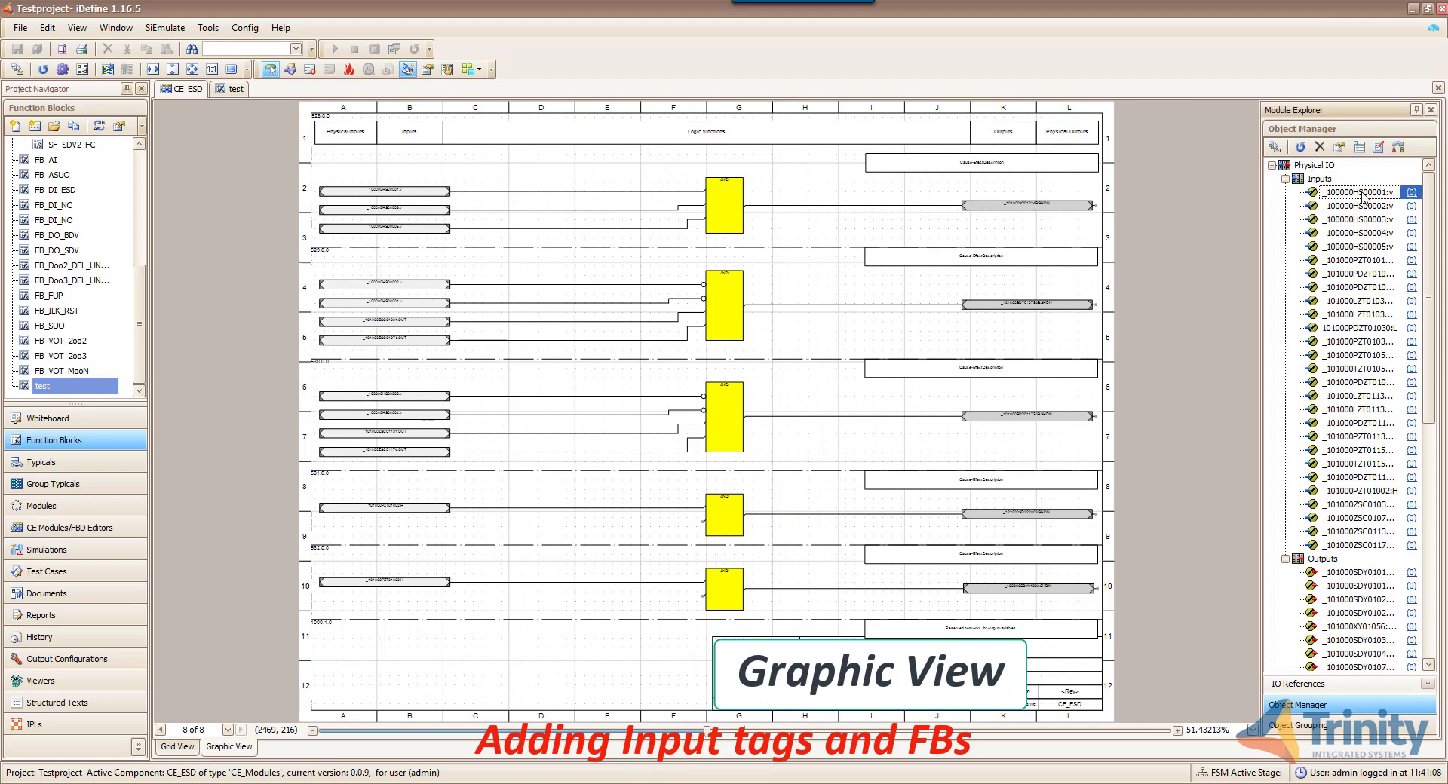
drag(1365, 196, 393, 607)
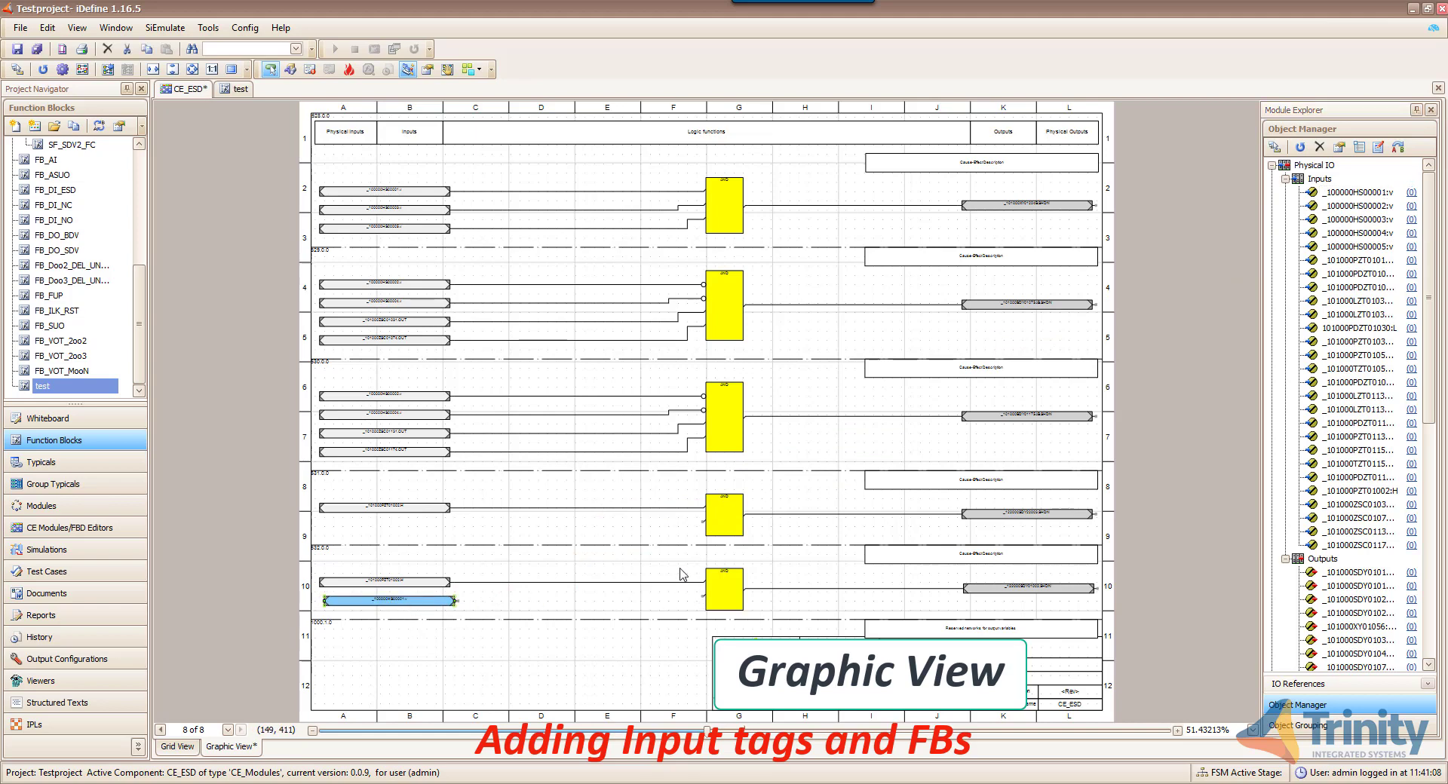
click(290, 70)
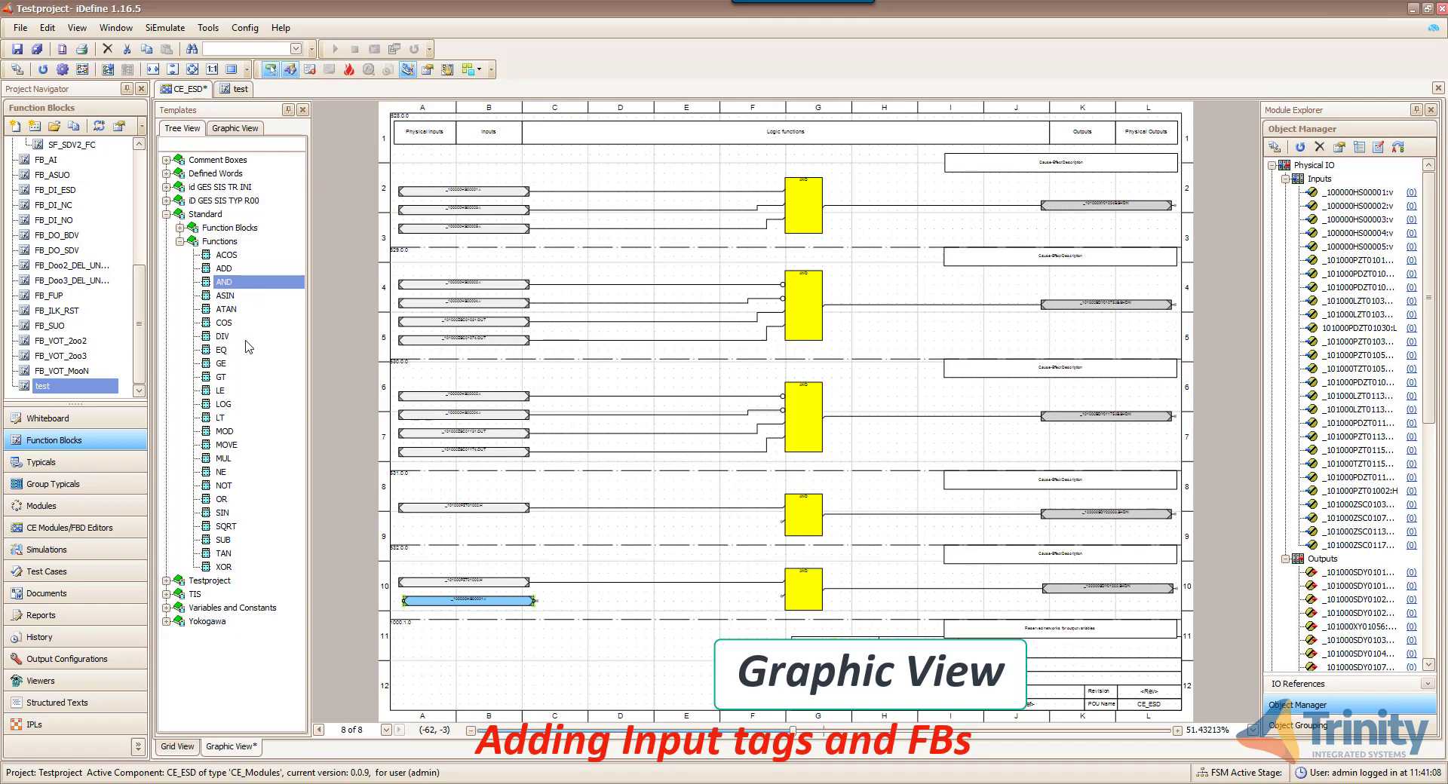
click(208, 502)
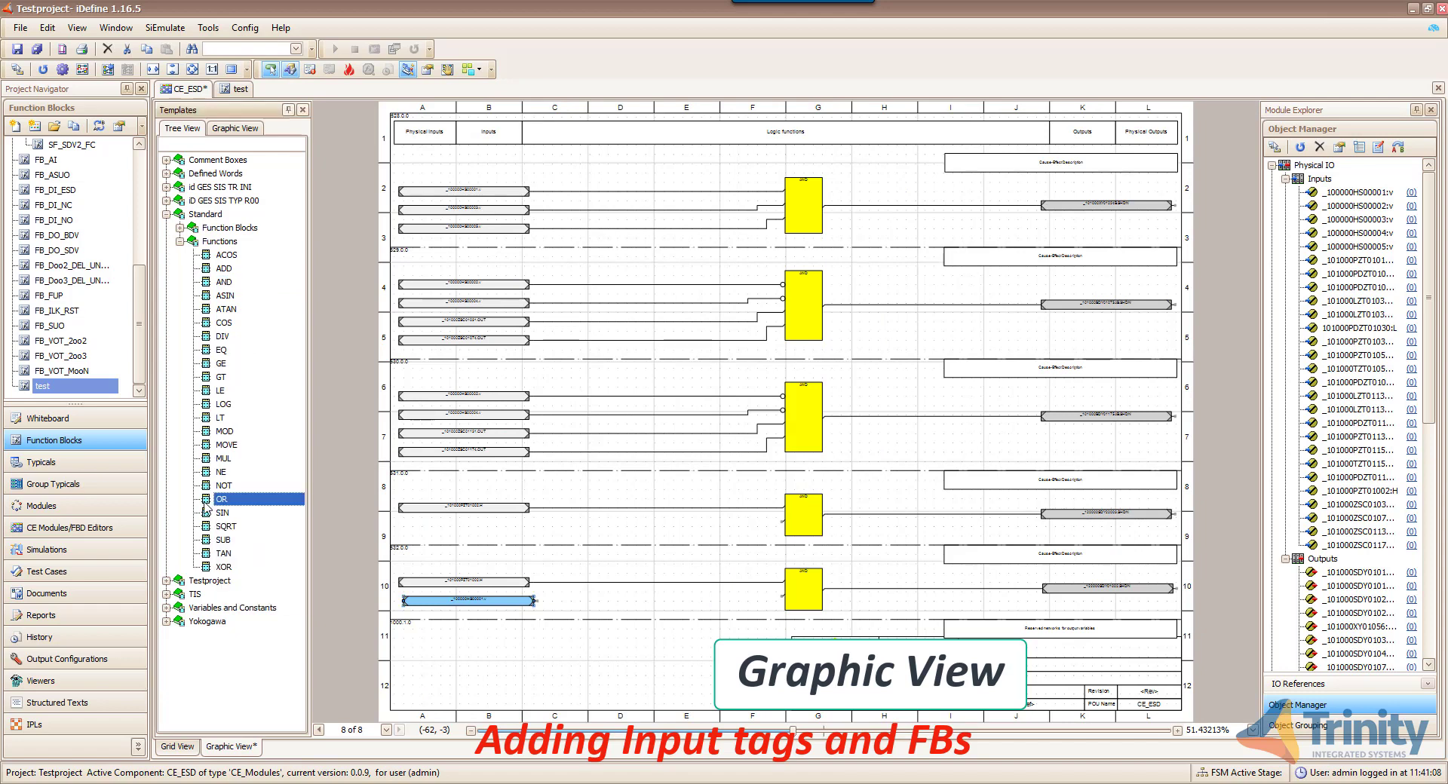
drag(208, 507, 738, 593)
click(798, 595)
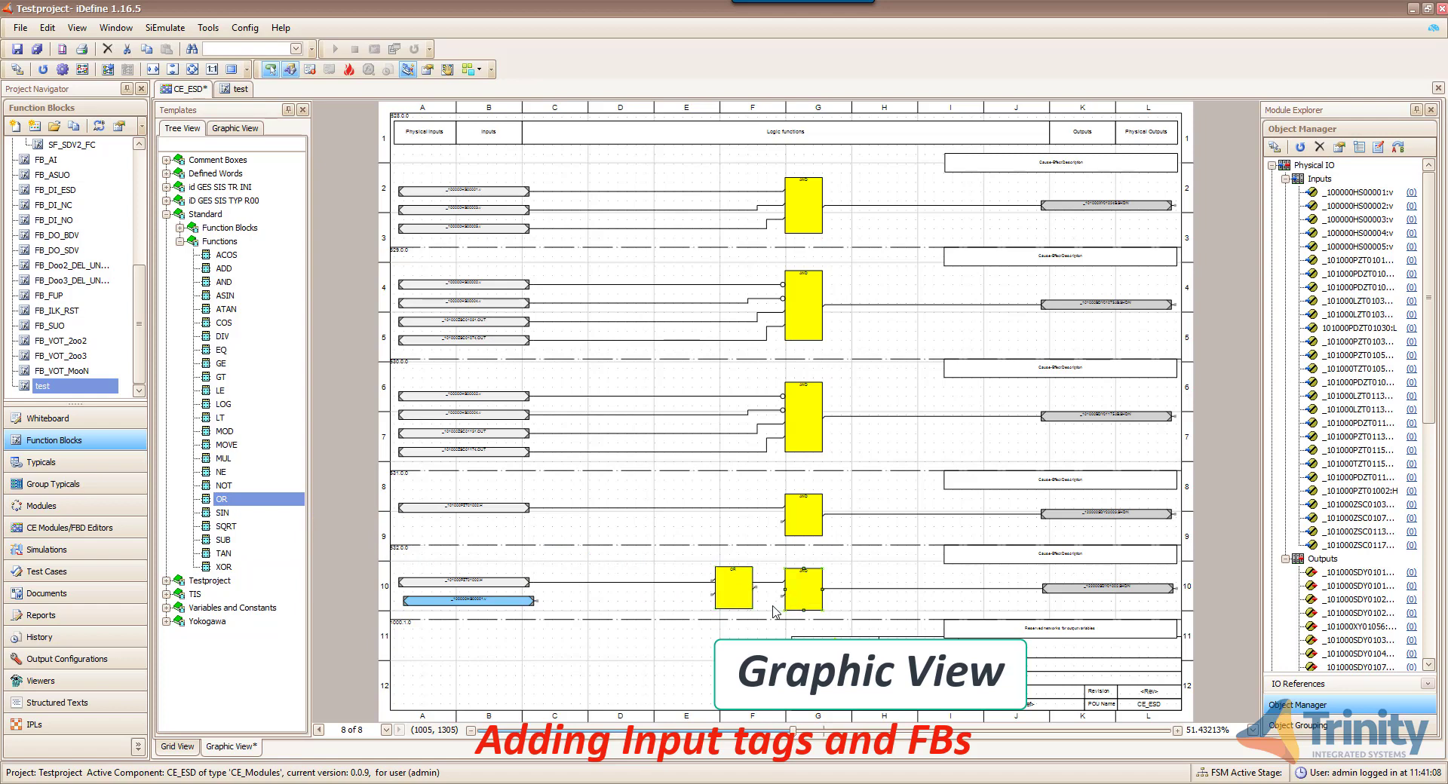
key(Delete)
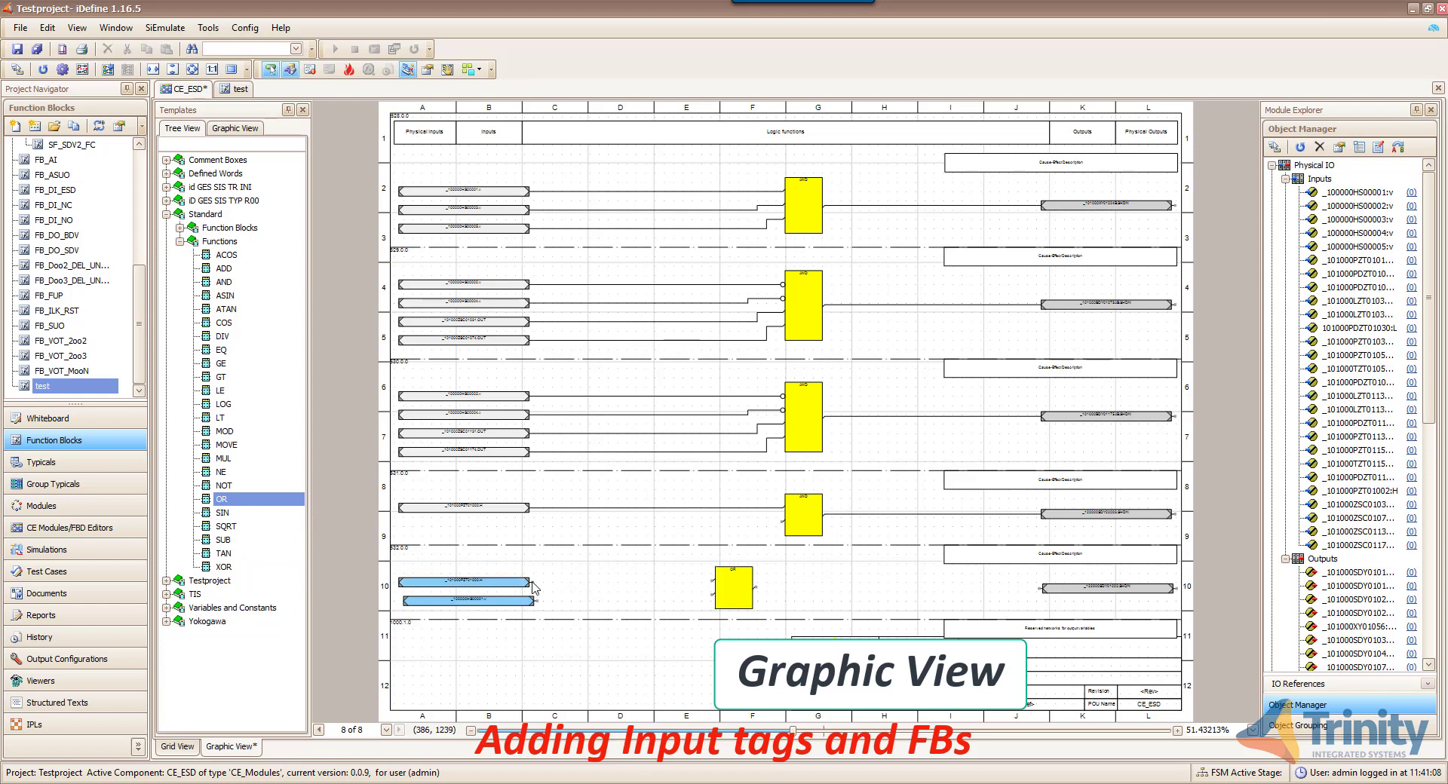
- Wire both row-10 tags into the OR block, lay out the network, and save as 0.0.10
drag(532, 583, 712, 580)
drag(534, 601, 1049, 600)
right_click(861, 608)
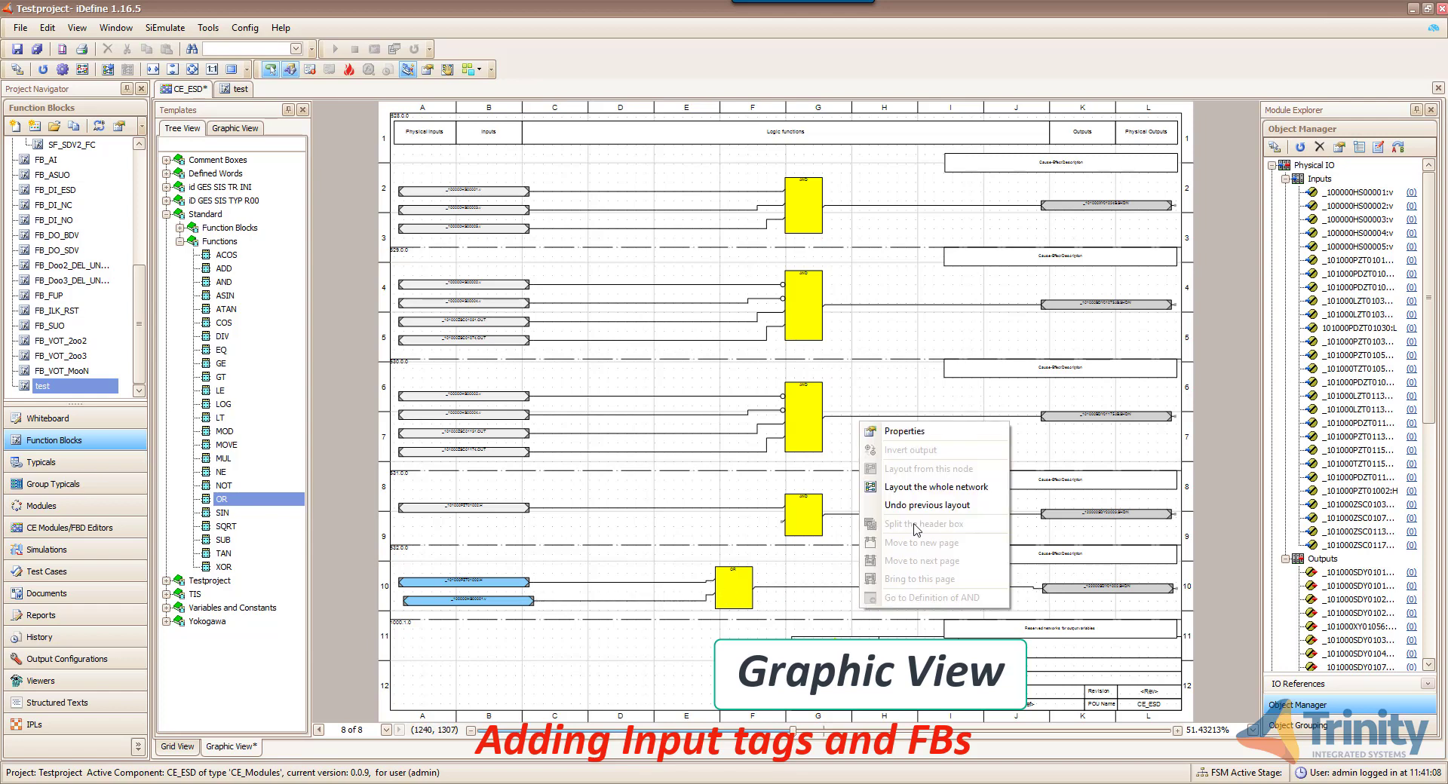
click(916, 489)
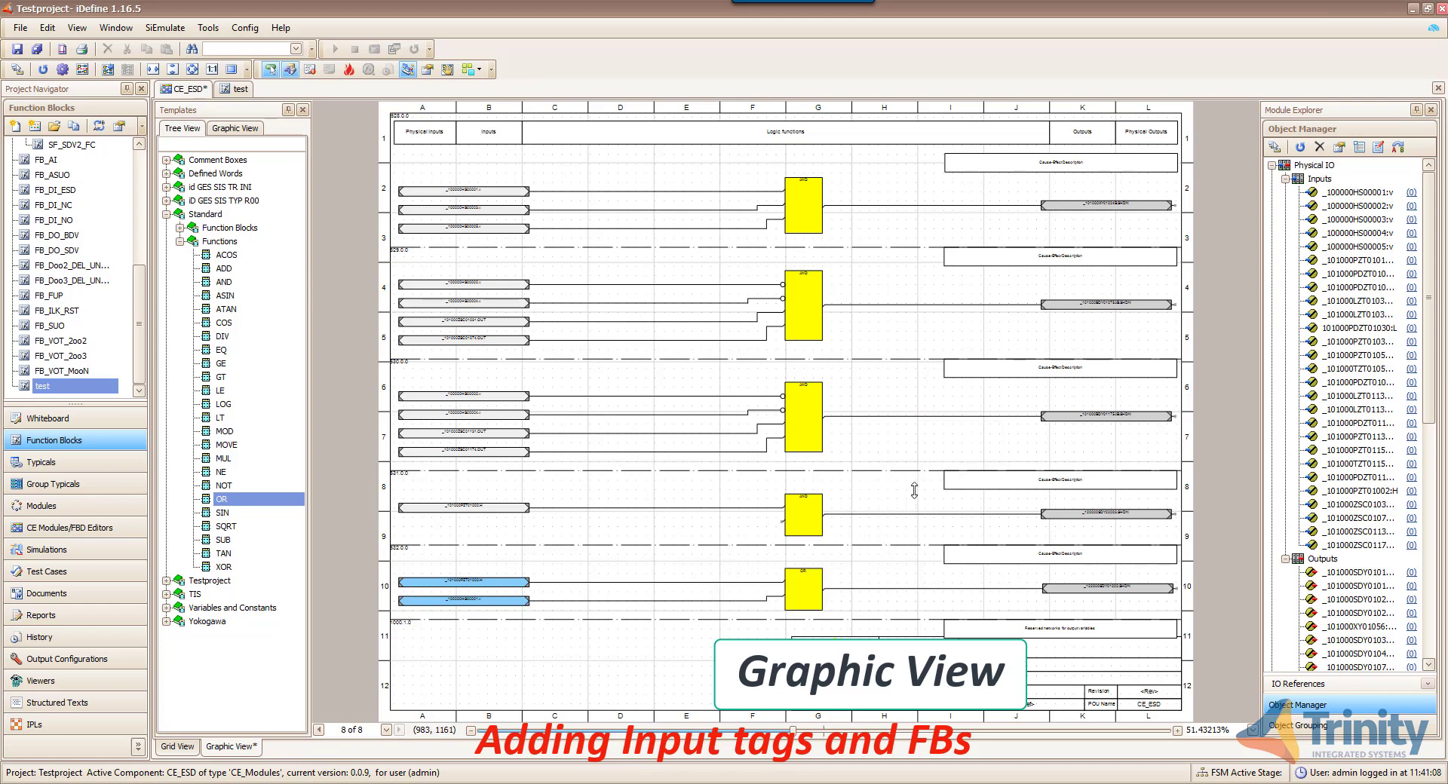
click(16, 49)
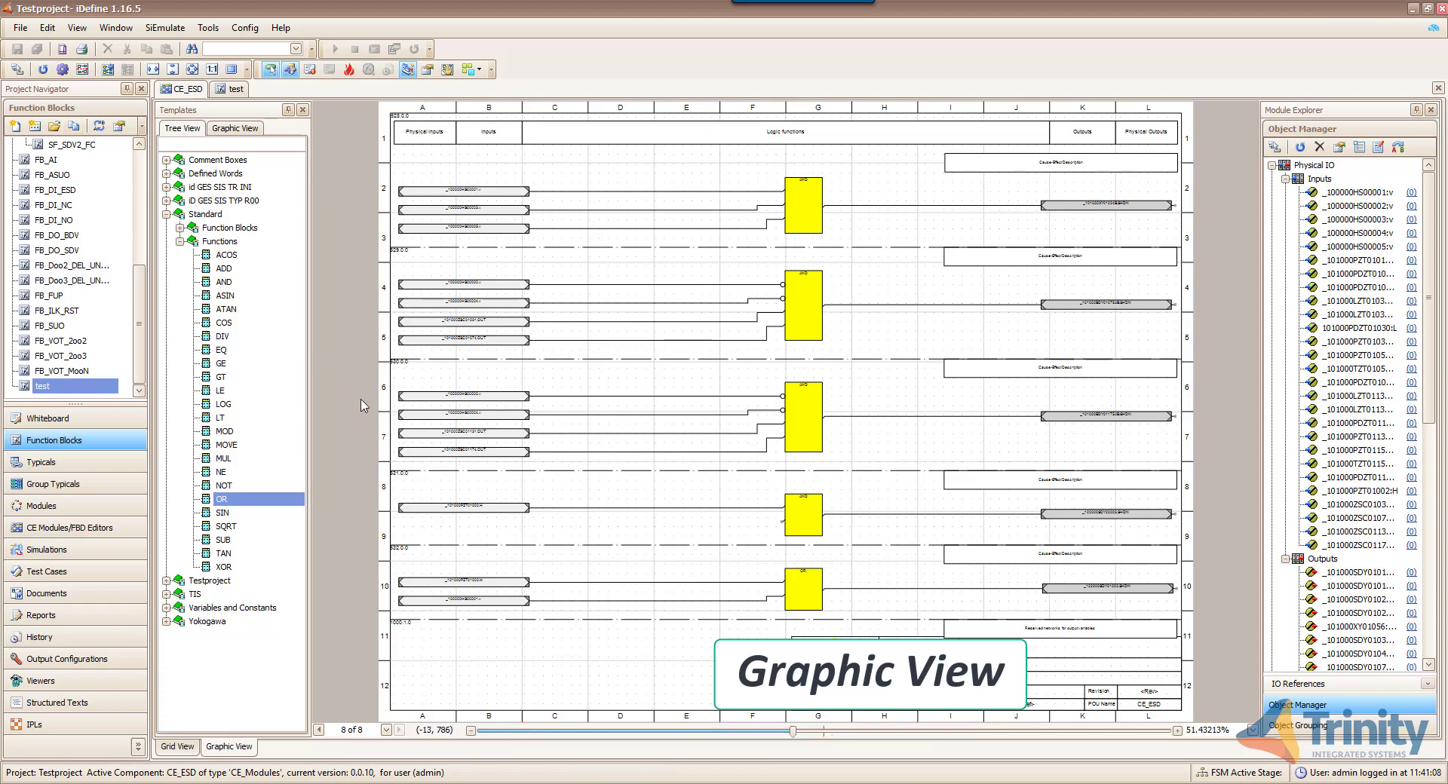
click(177, 747)
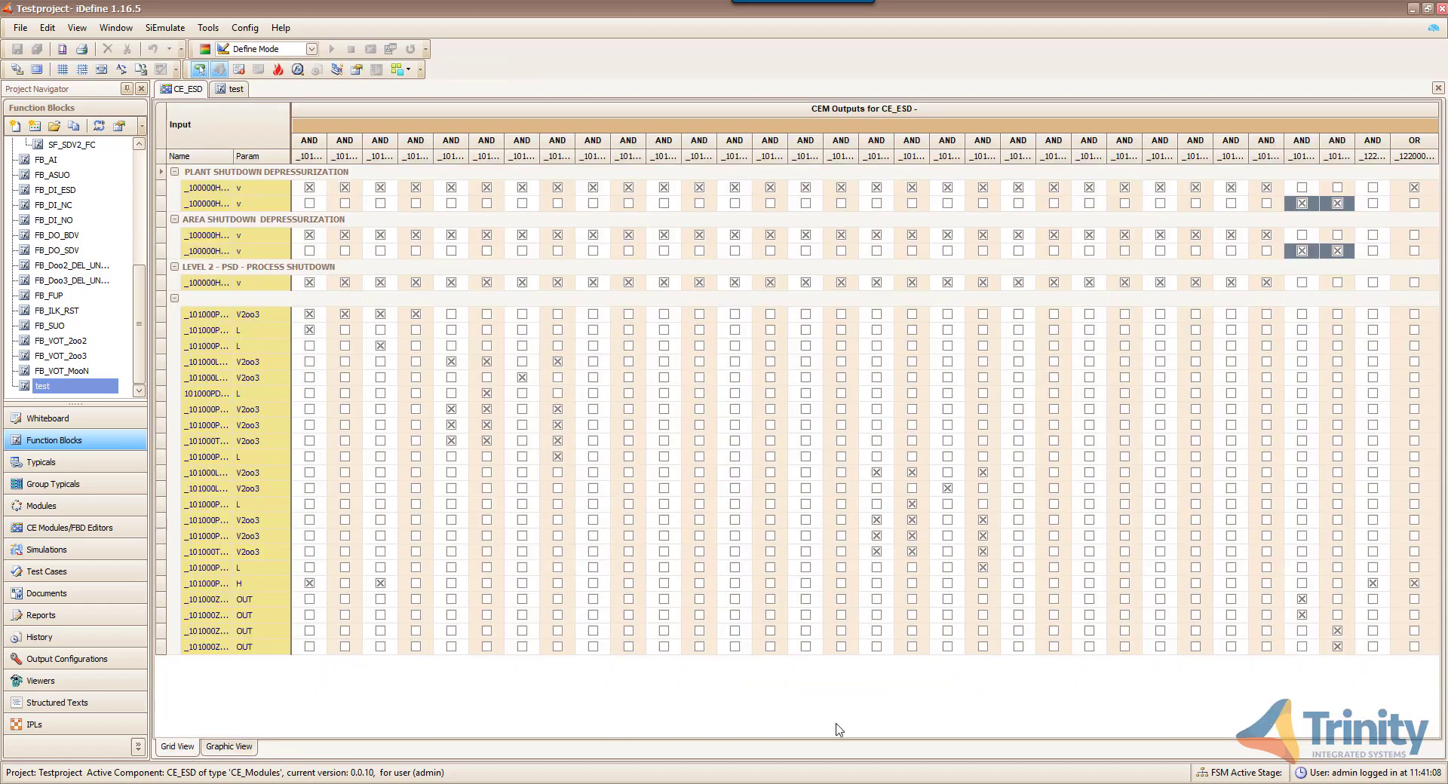
right_click(1371, 156)
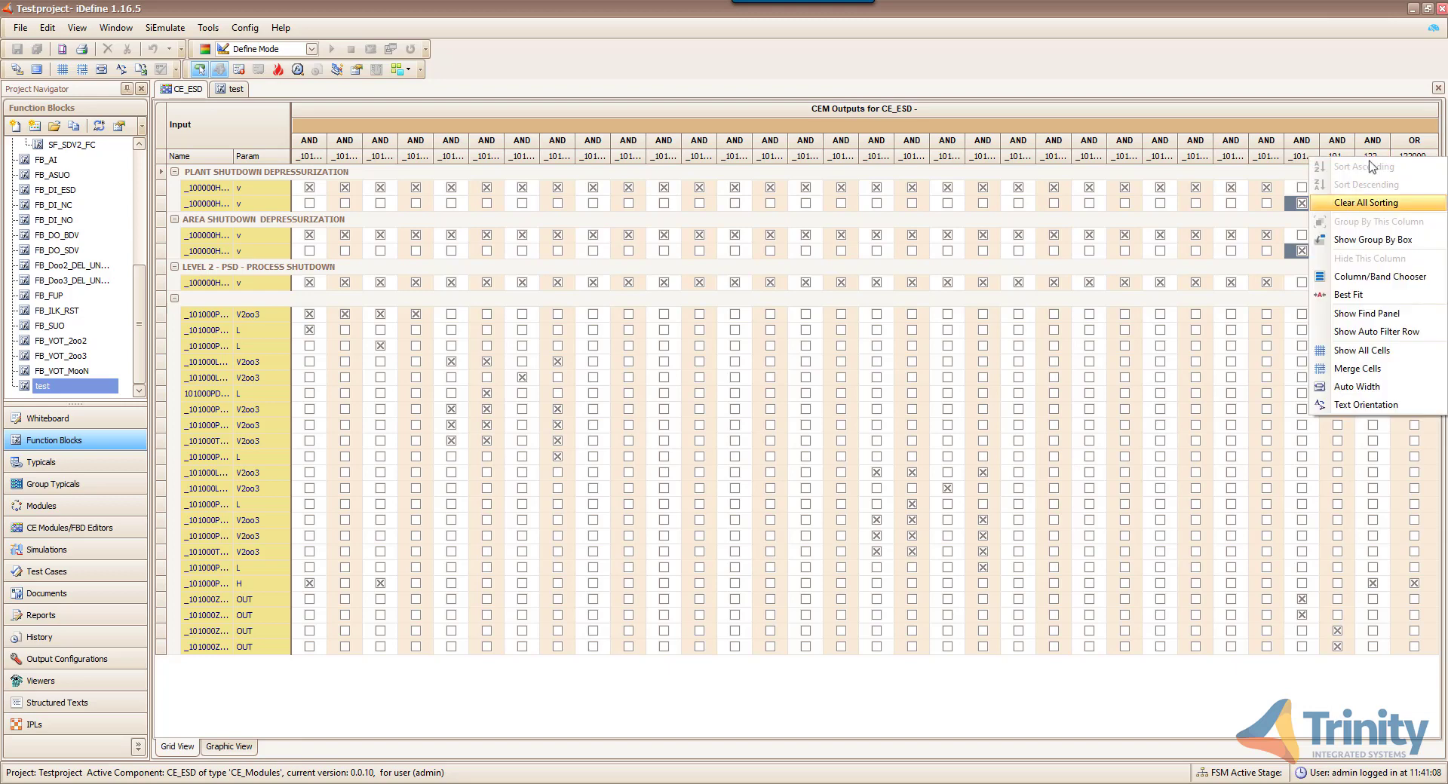
click(1365, 405)
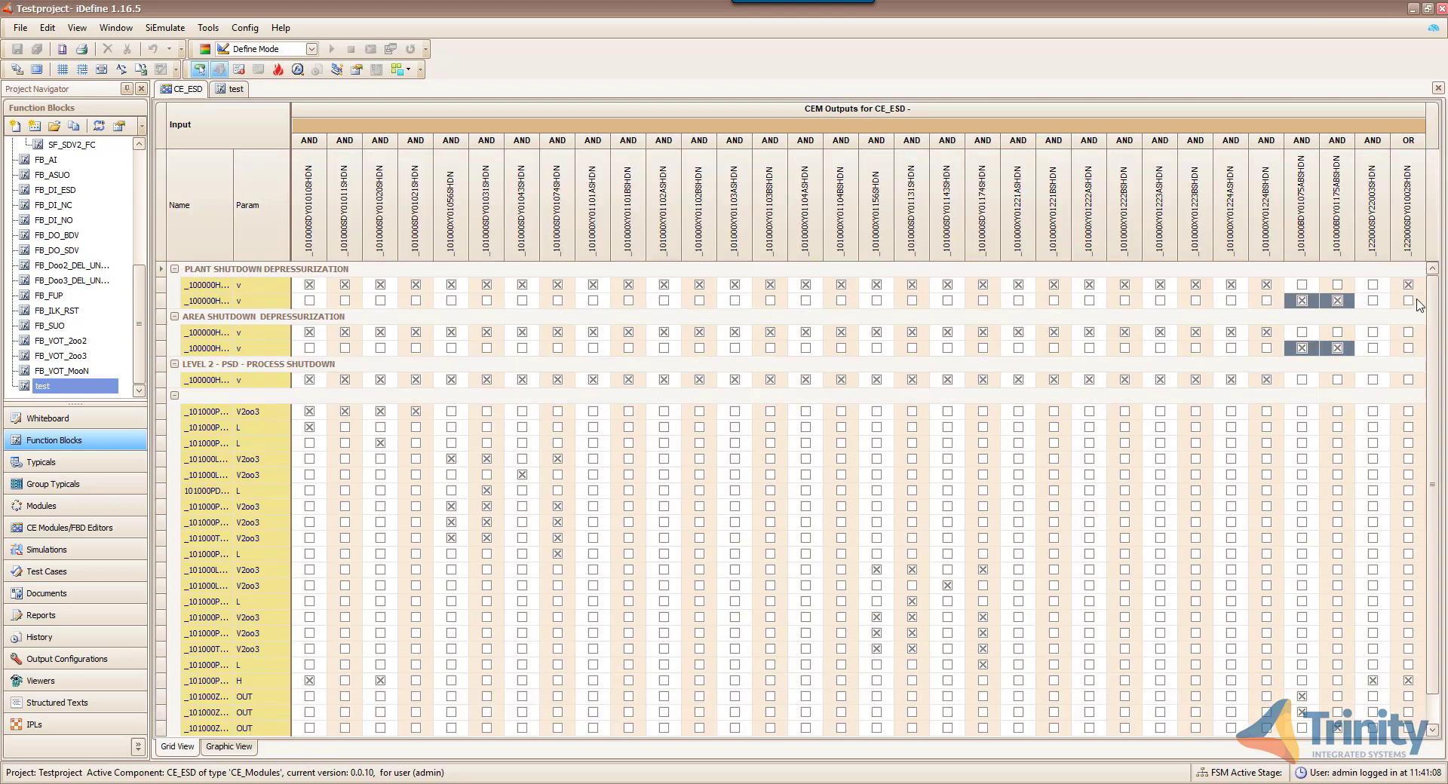
mouse_move(1404, 255)
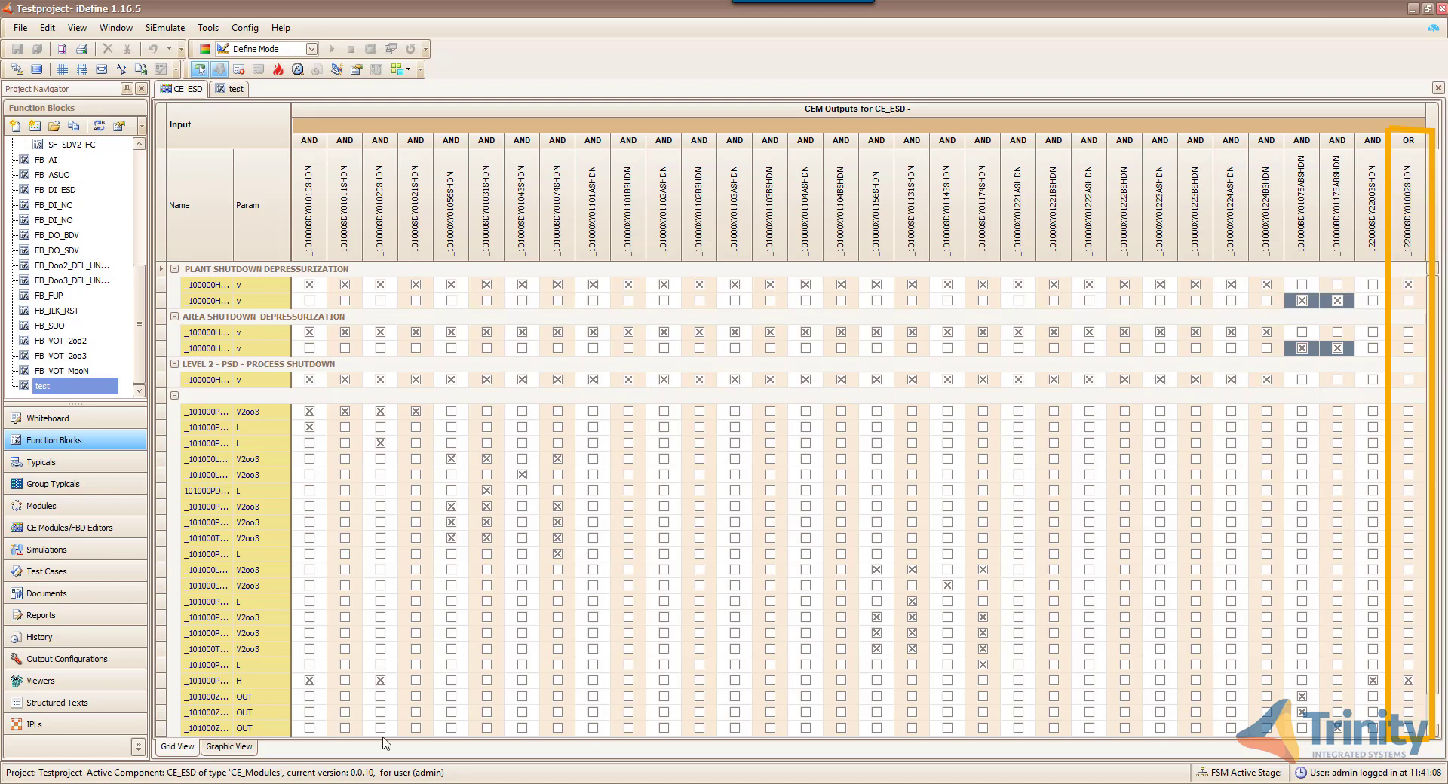
- Switch the CE_ESD module from the matrix grid to its Graphic View logic diagram
click(245, 752)
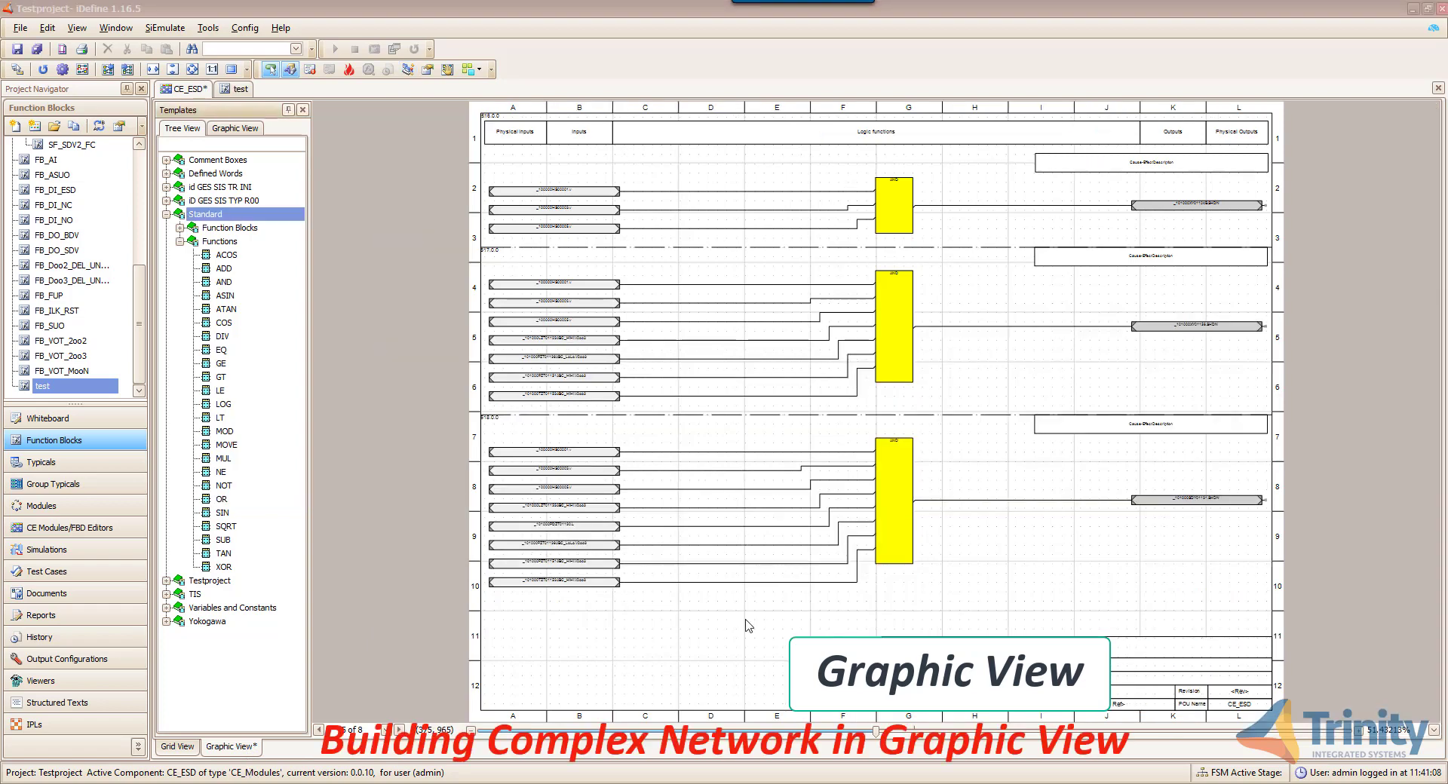
- Search the templates for r_, place an R_TRIG block and wire the first input into it
click(244, 145)
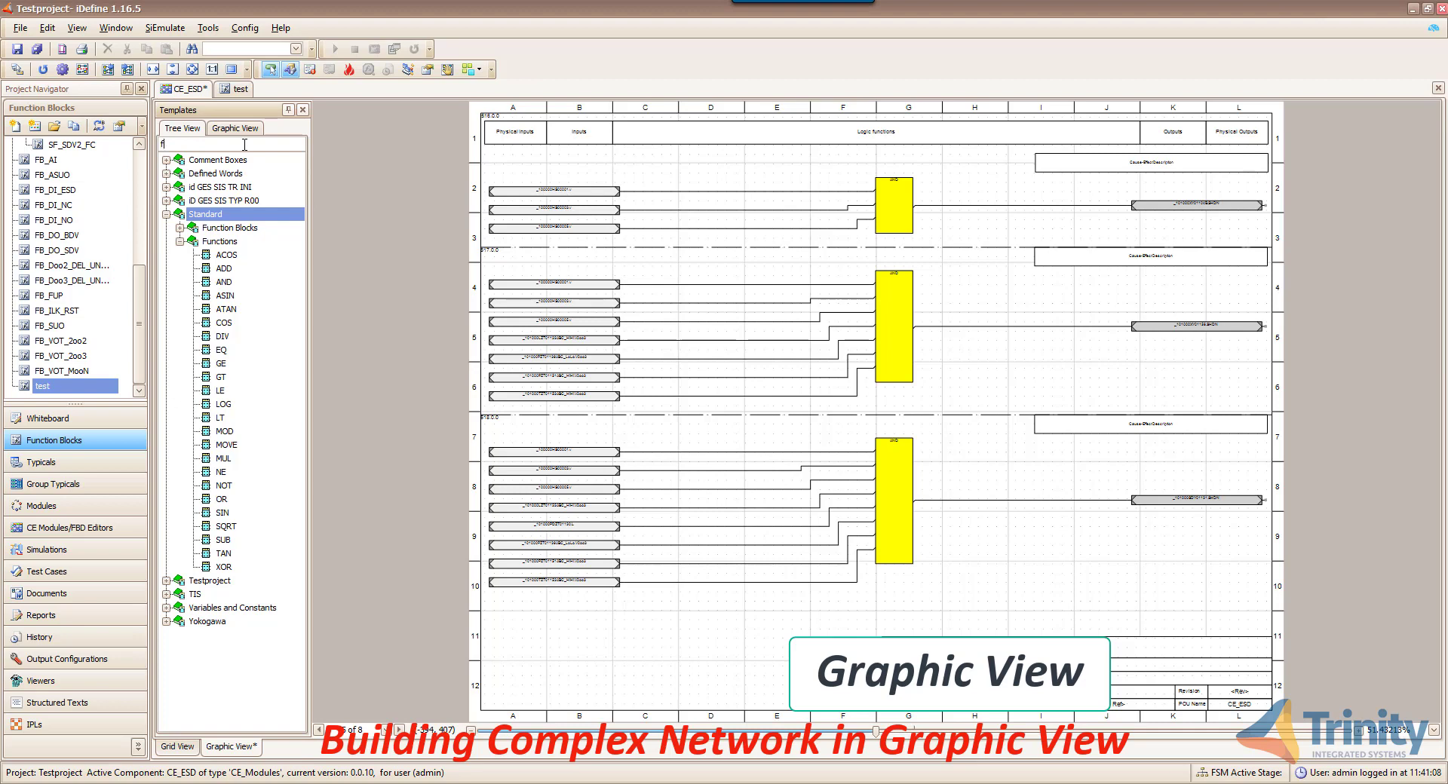
text(r_)
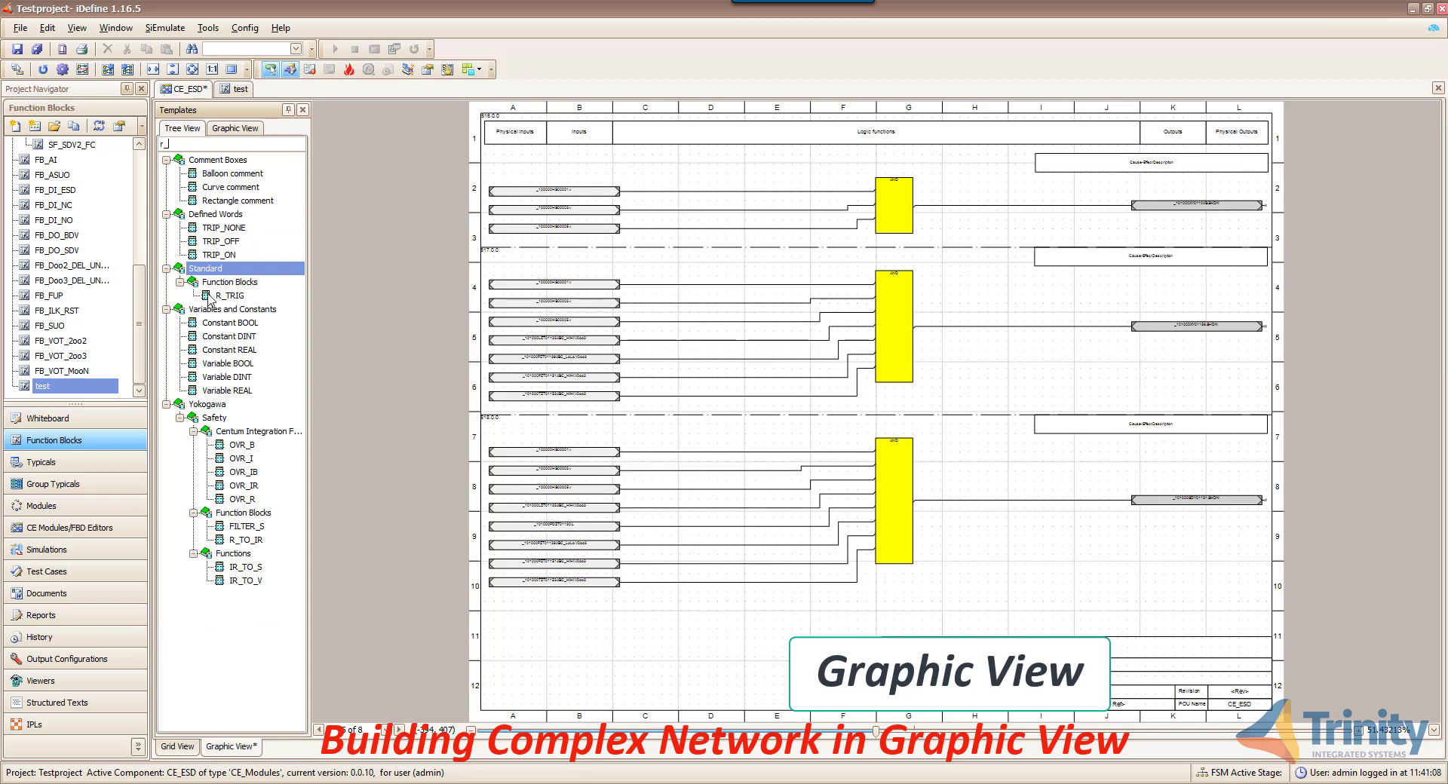
drag(230, 296, 768, 170)
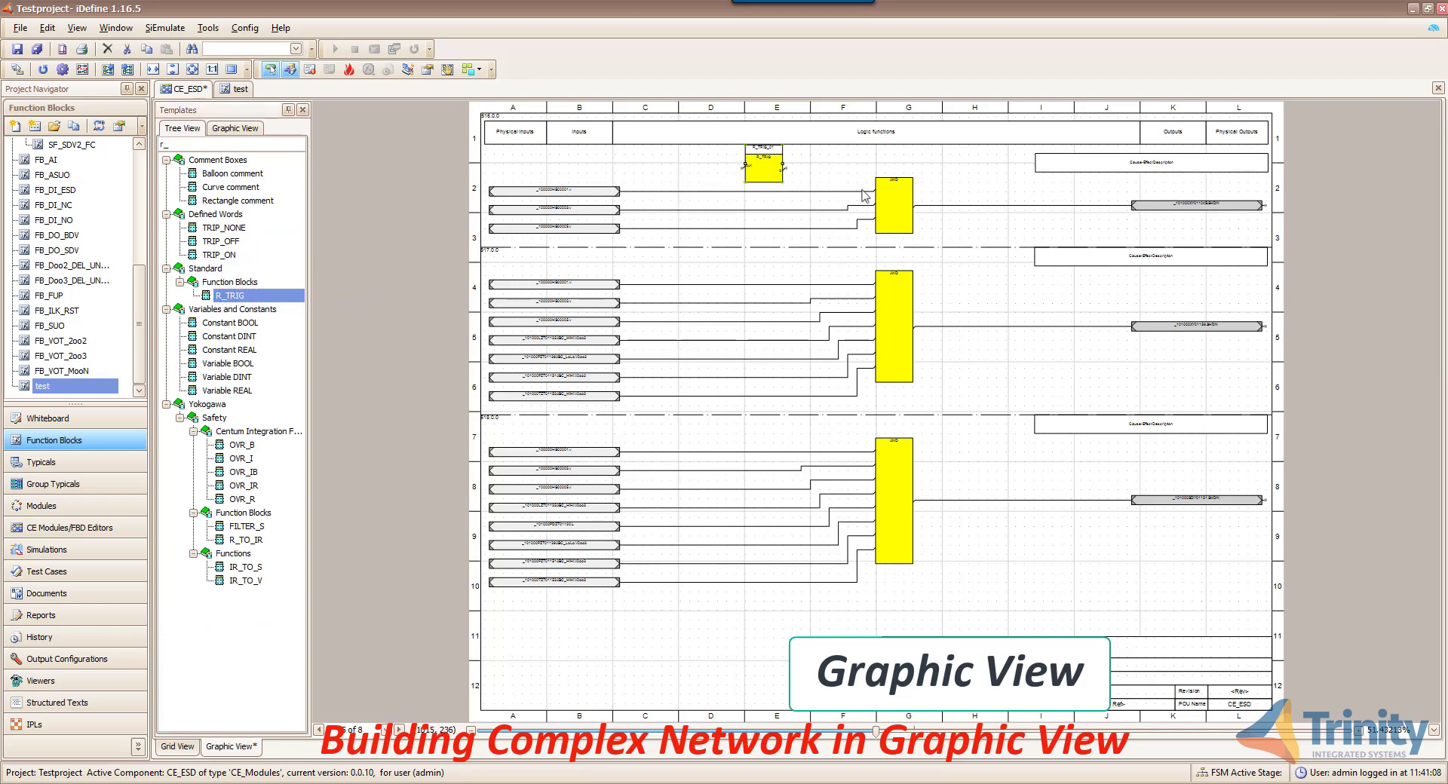
drag(871, 193, 754, 190)
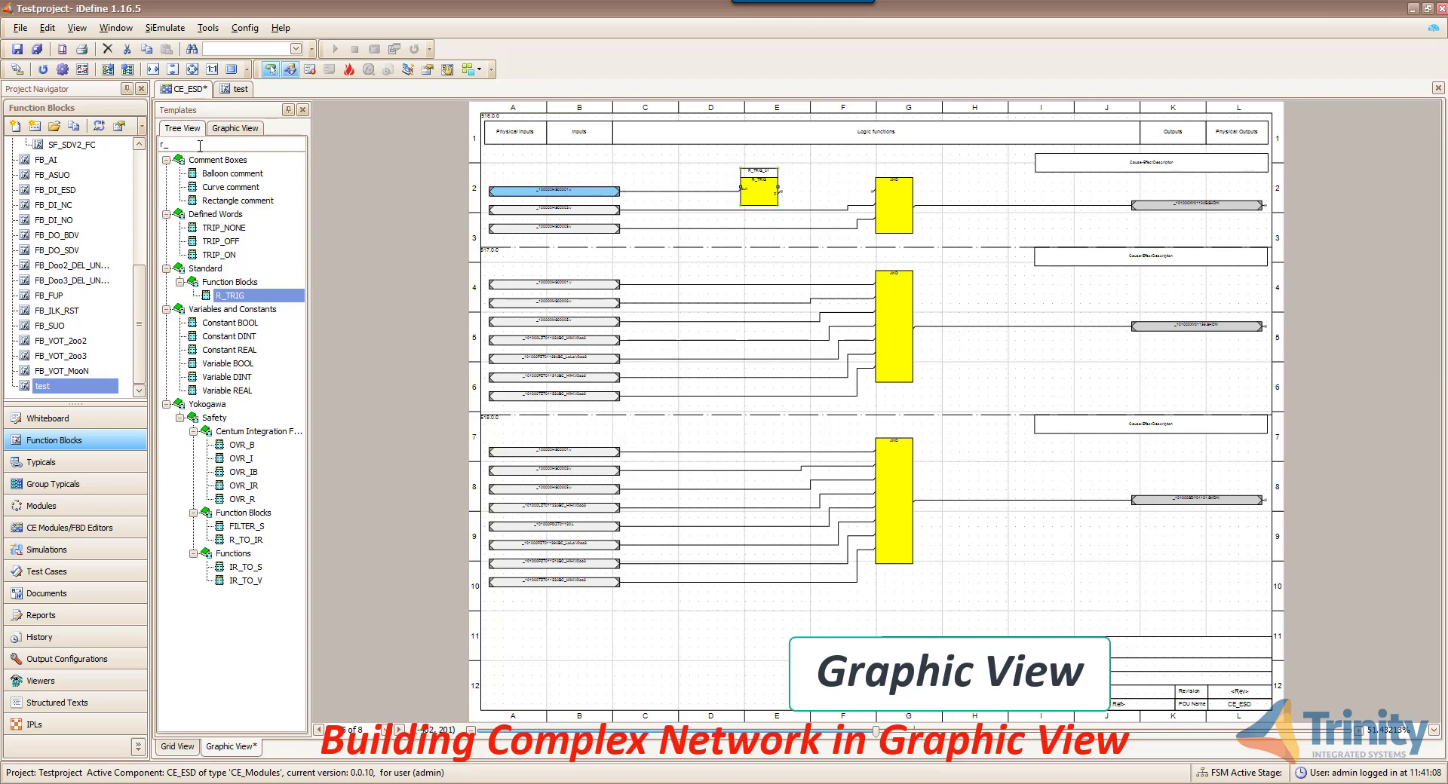
- Search the templates for sr and place an SR block beside the AND block
drag(174, 144, 121, 146)
text(sr)
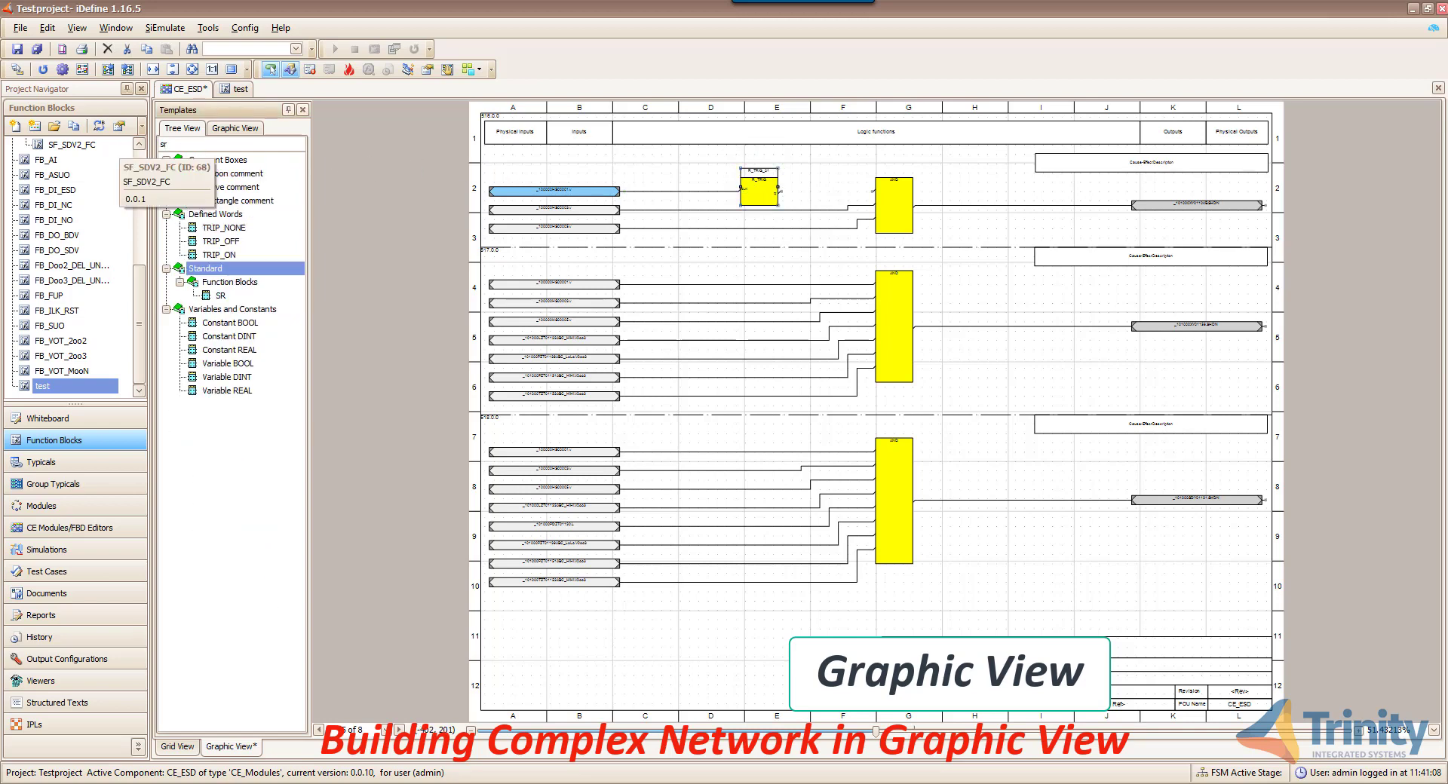
drag(209, 300, 873, 191)
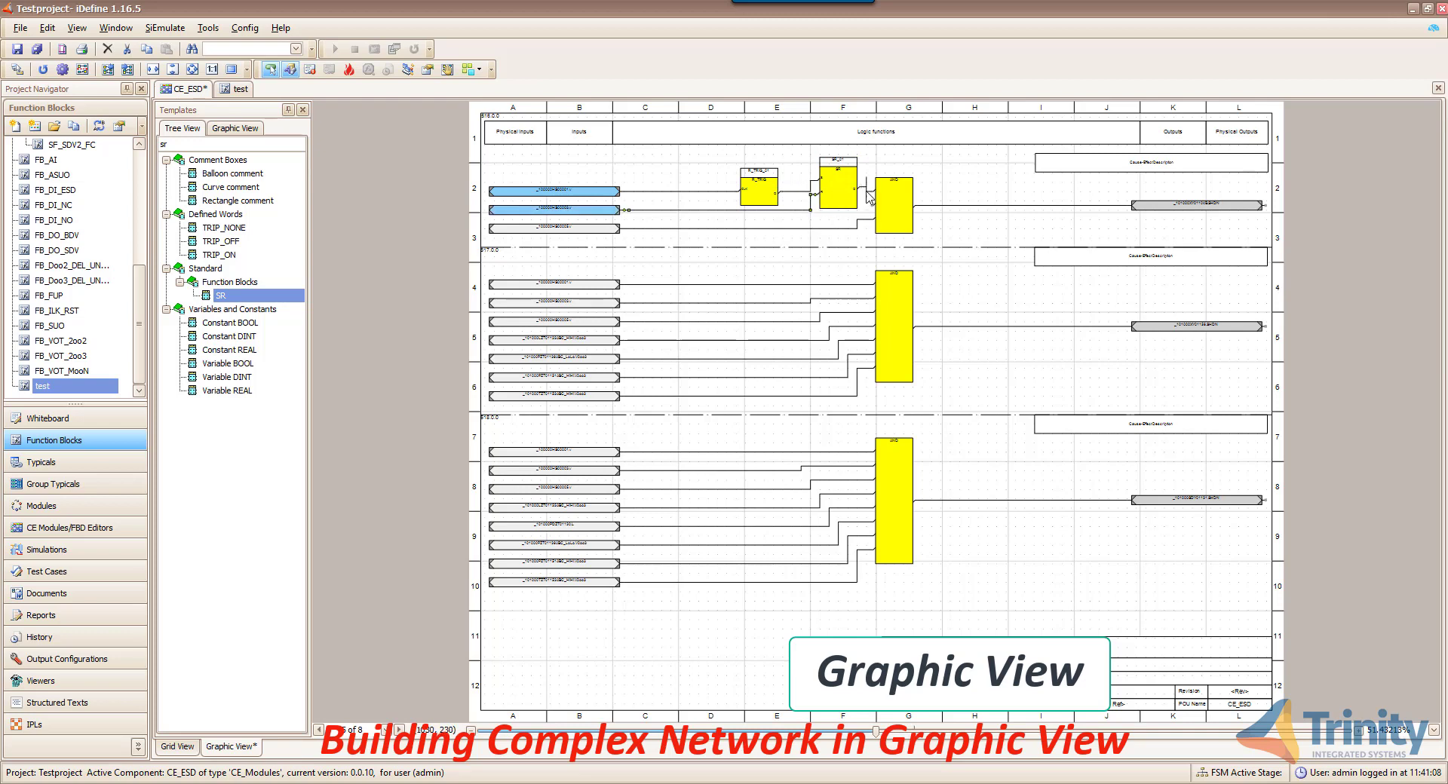
- Auto-lay out the upper network, bringing stray tags back into it
right_click(955, 195)
click(1006, 260)
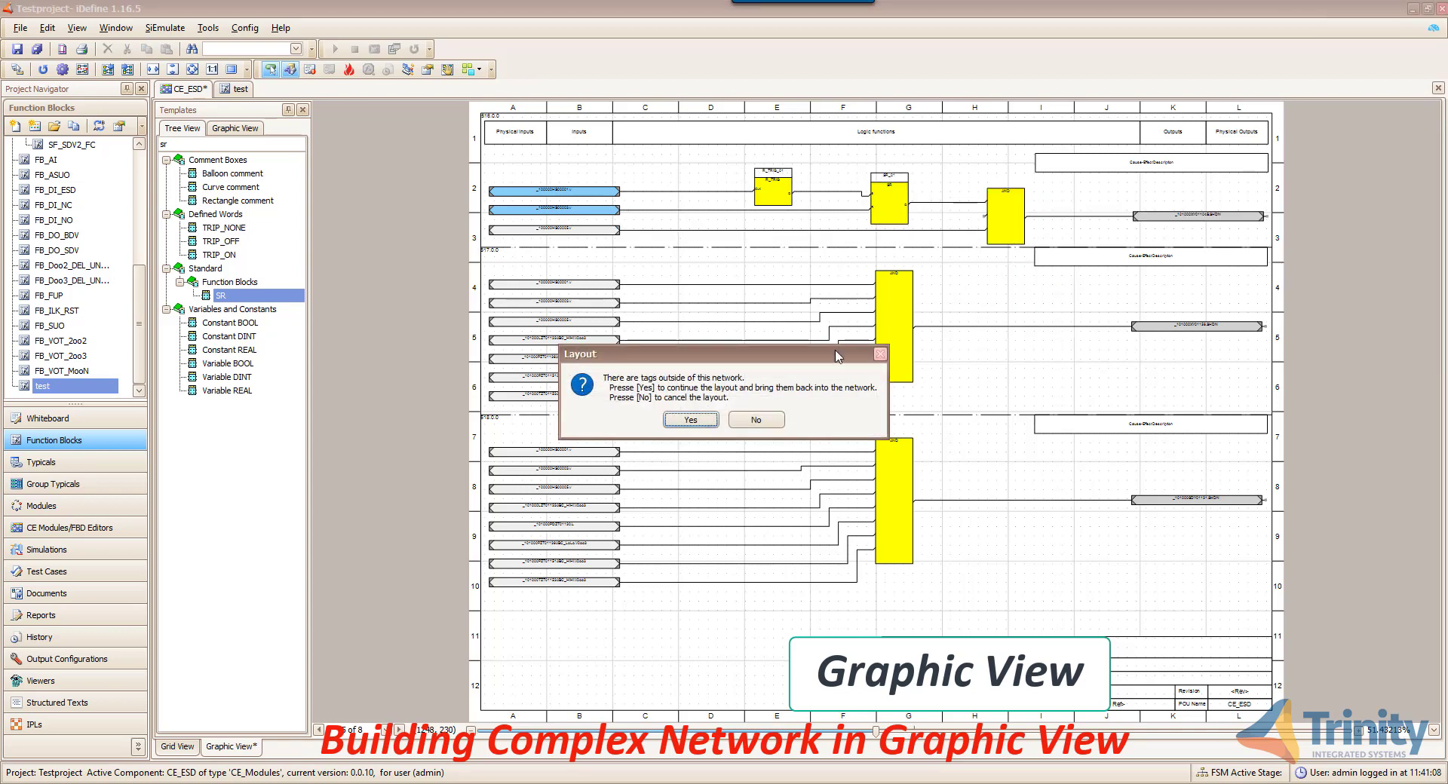
click(691, 421)
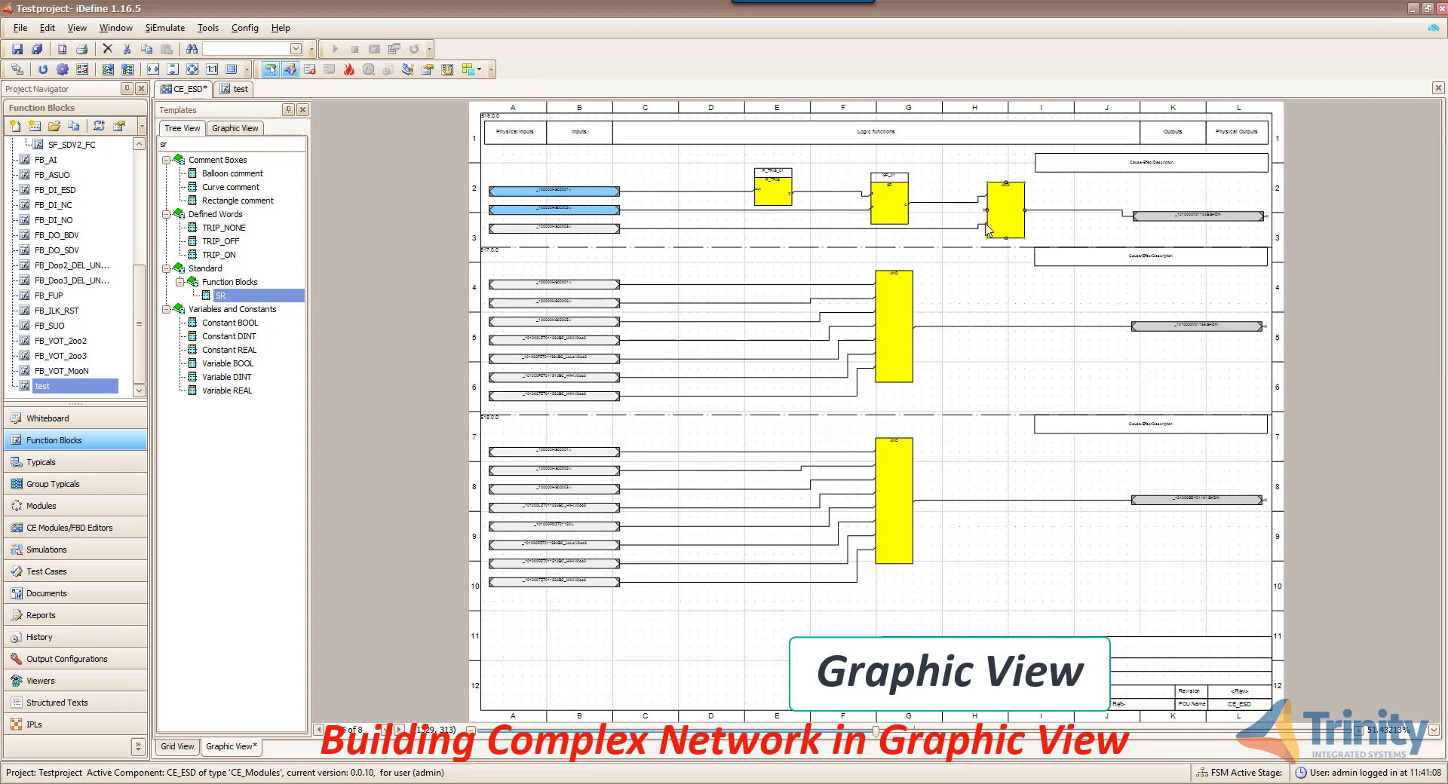
- Move the third input wire to the AND's second pin, re-lay out, and save as 0.0.11
click(937, 228)
drag(985, 224, 985, 211)
click(1007, 234)
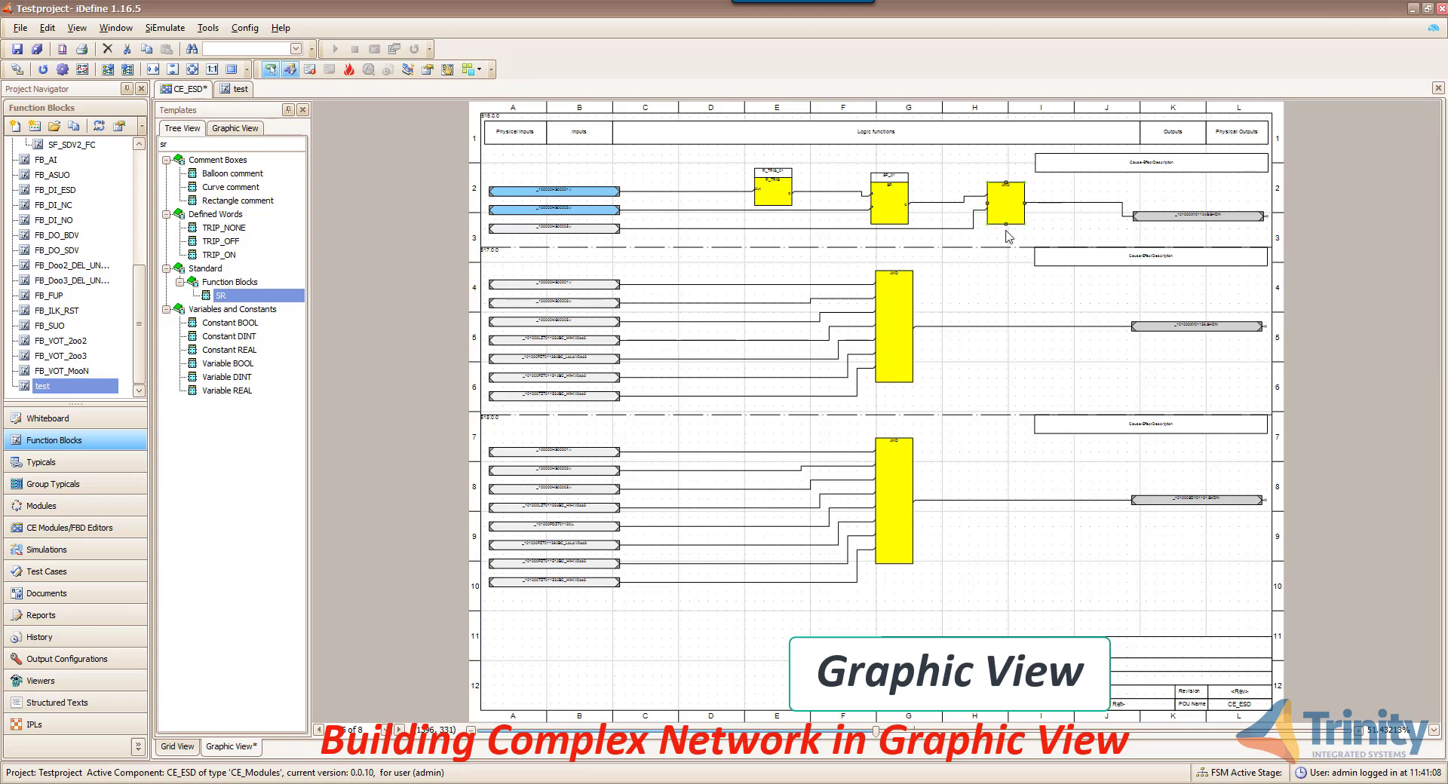
right_click(1045, 227)
click(1102, 292)
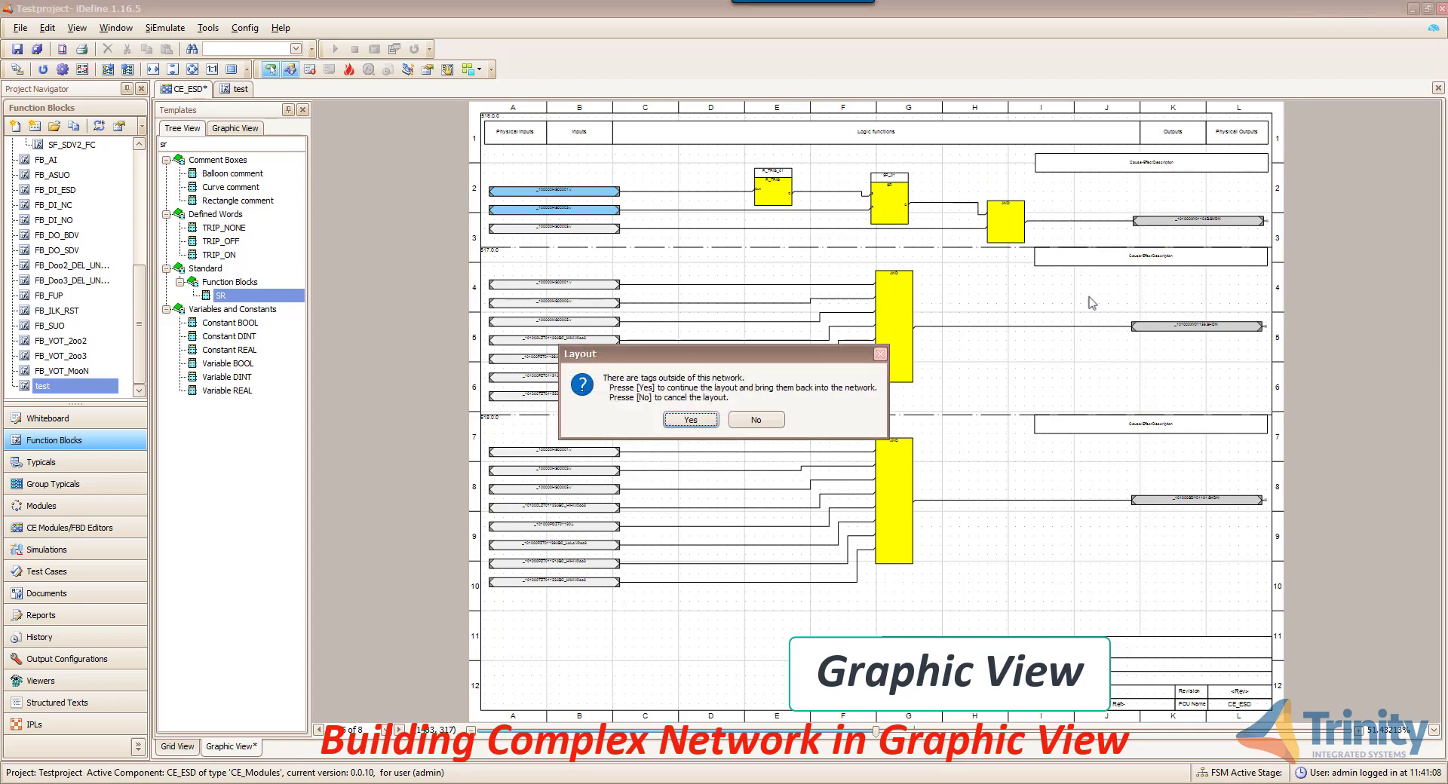
click(689, 422)
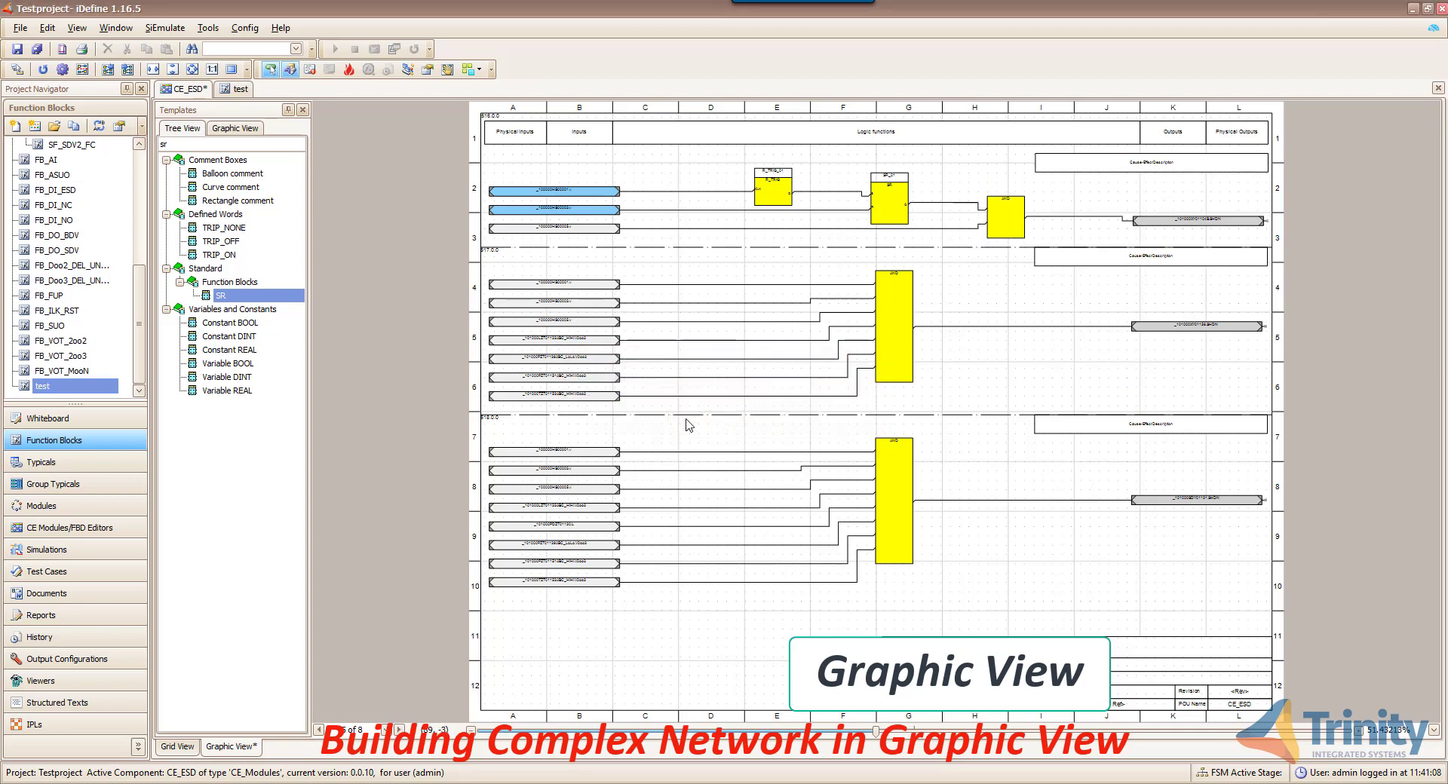
click(16, 50)
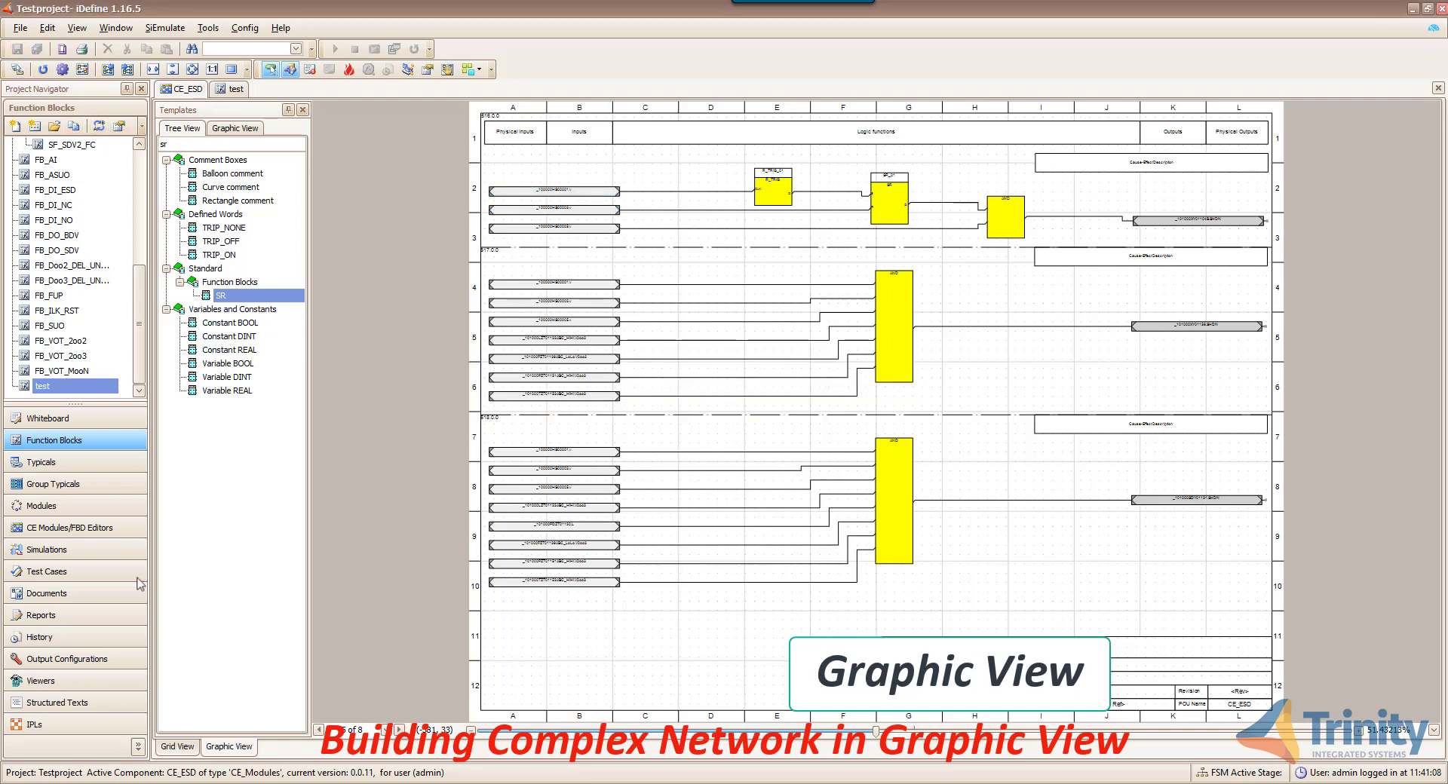
- Back in grid view, select the AREA SHUTDOWN F(x) cell and widen the Name column
click(177, 747)
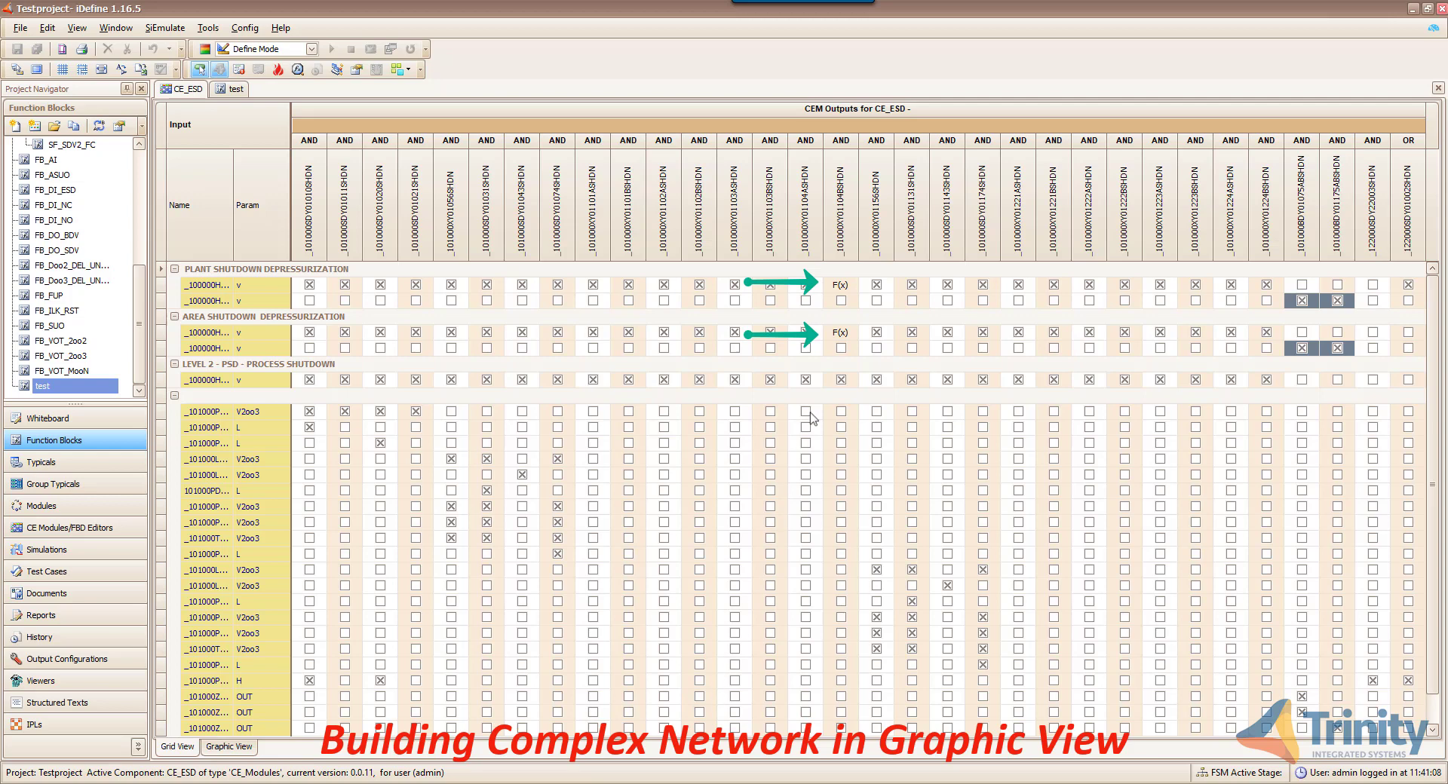
click(841, 333)
scroll(854, 340, down, 1)
scroll(837, 369, up, 1)
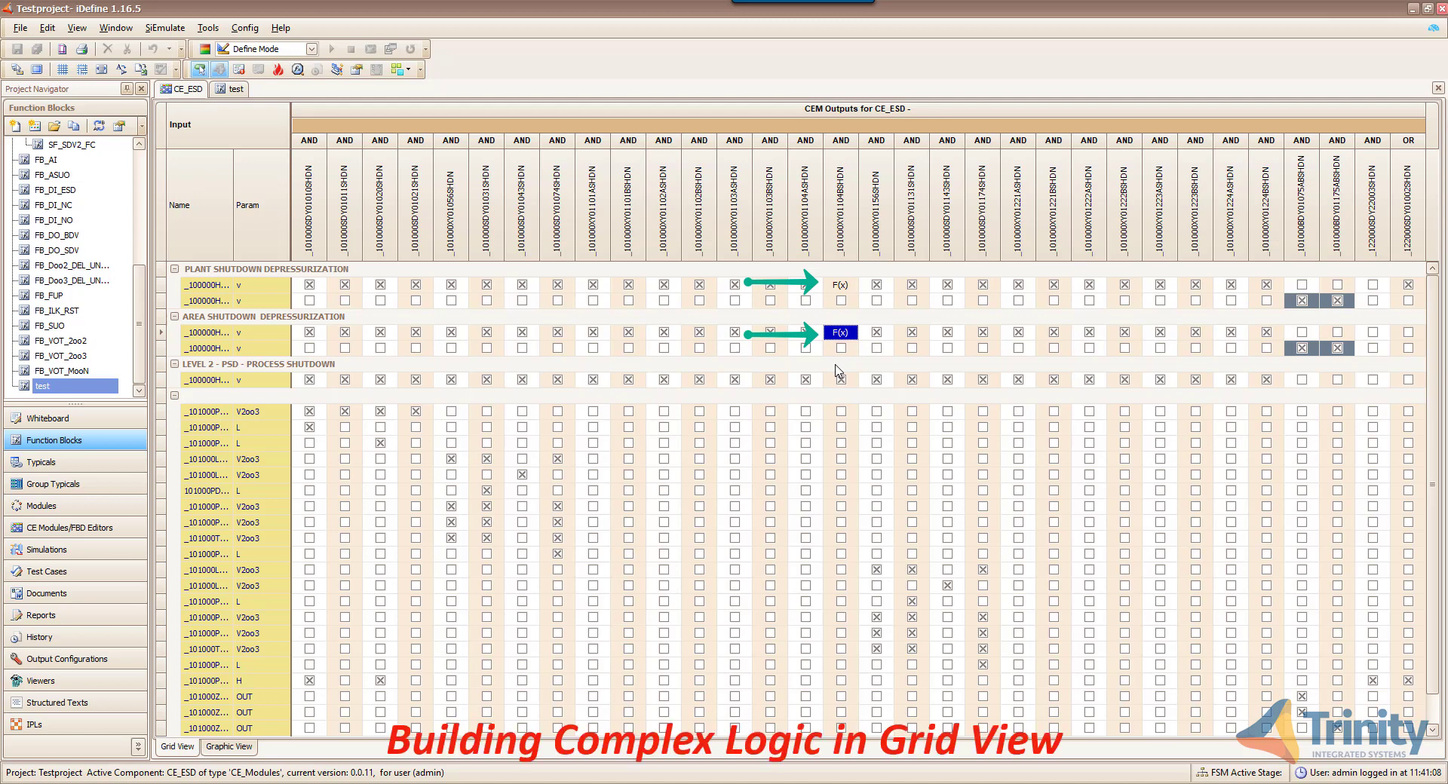
drag(234, 252, 279, 258)
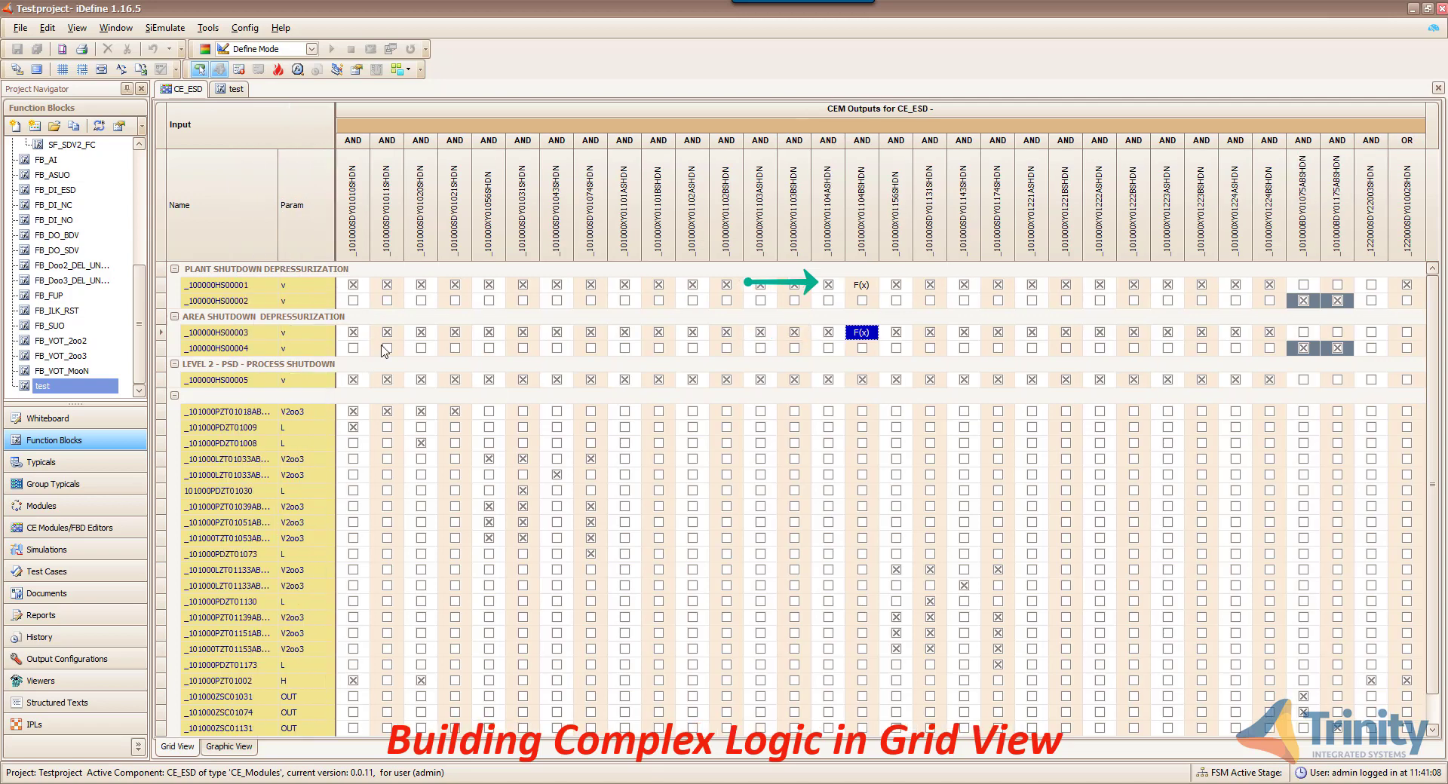
- Set the first-column cells of _100000HS00001 and _100000HS00003 to the same OR1 group
right_click(364, 285)
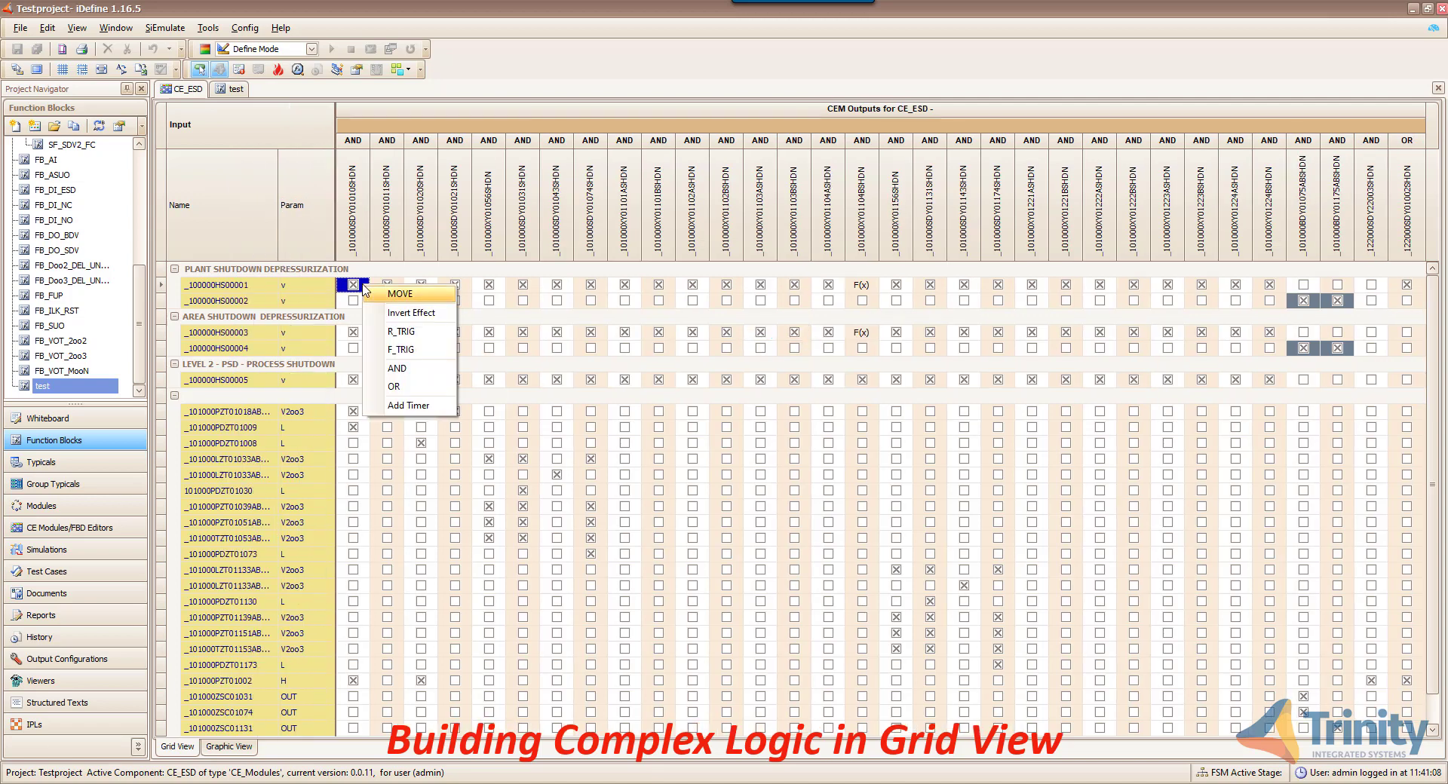
click(397, 387)
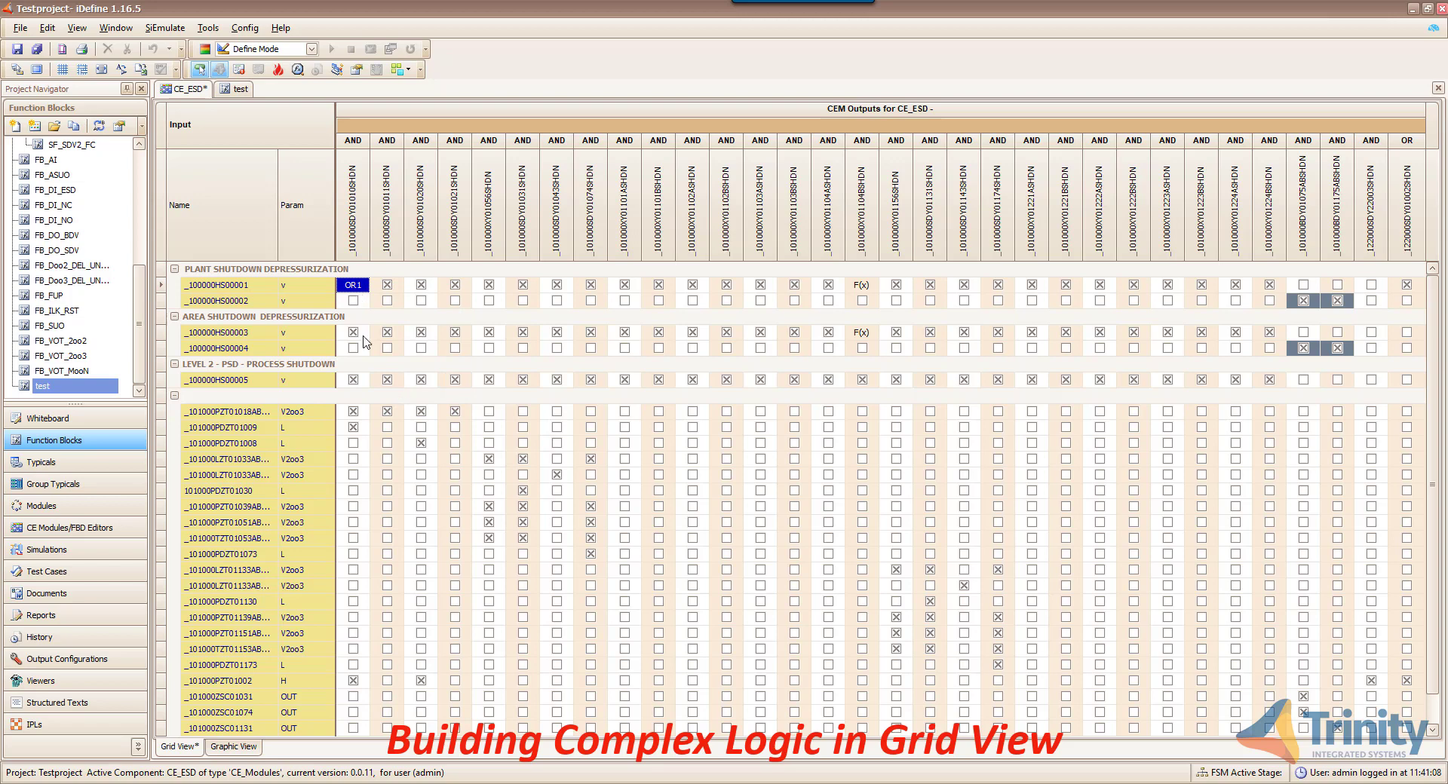
right_click(367, 341)
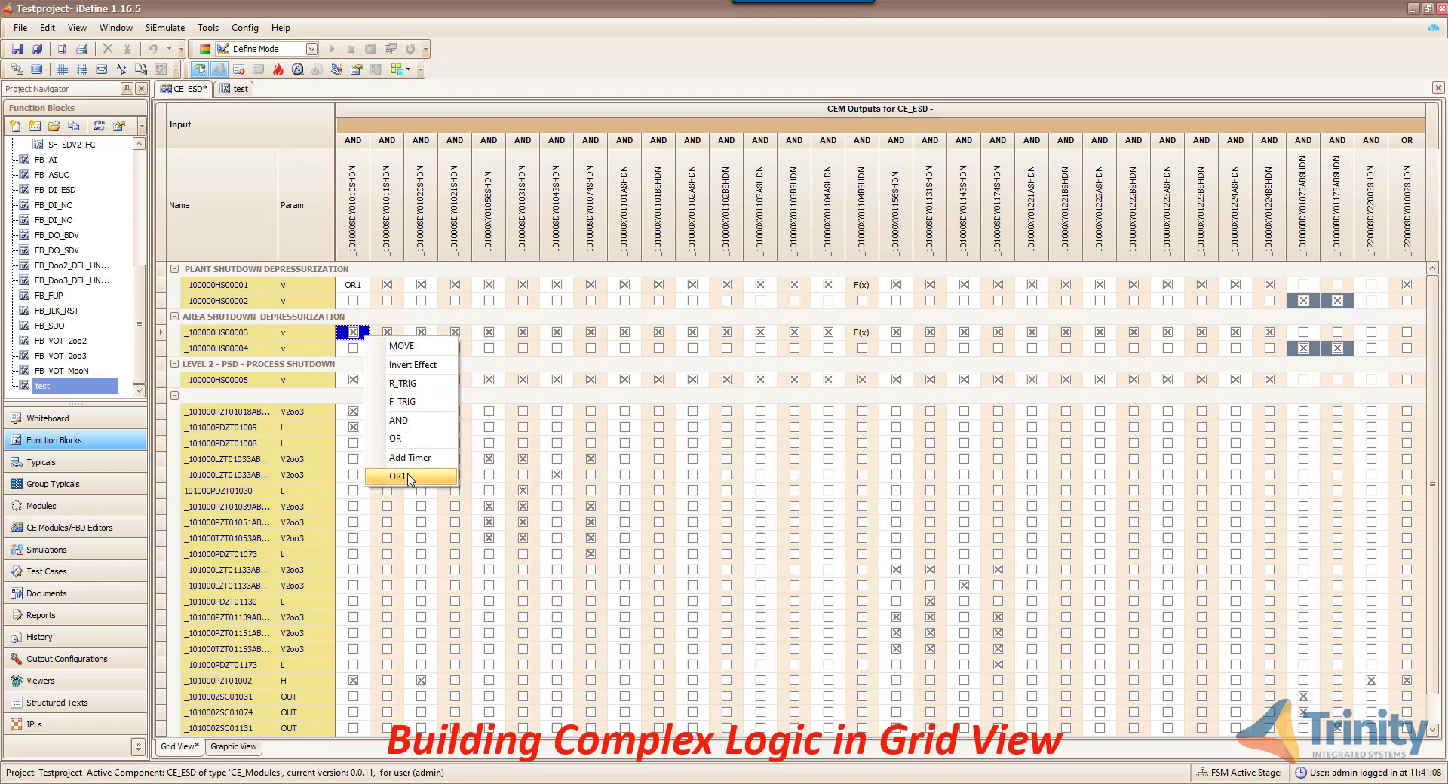
click(409, 478)
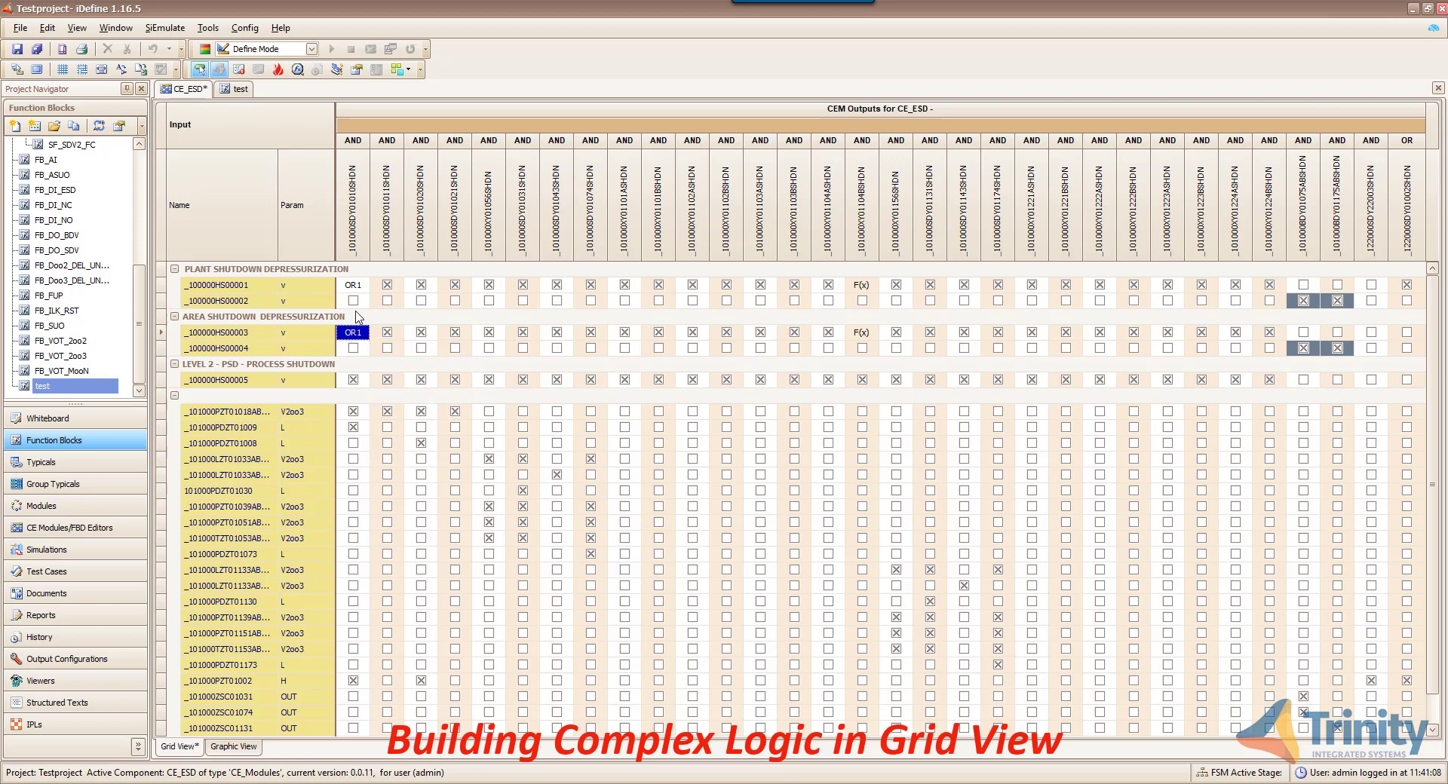
right_click(366, 386)
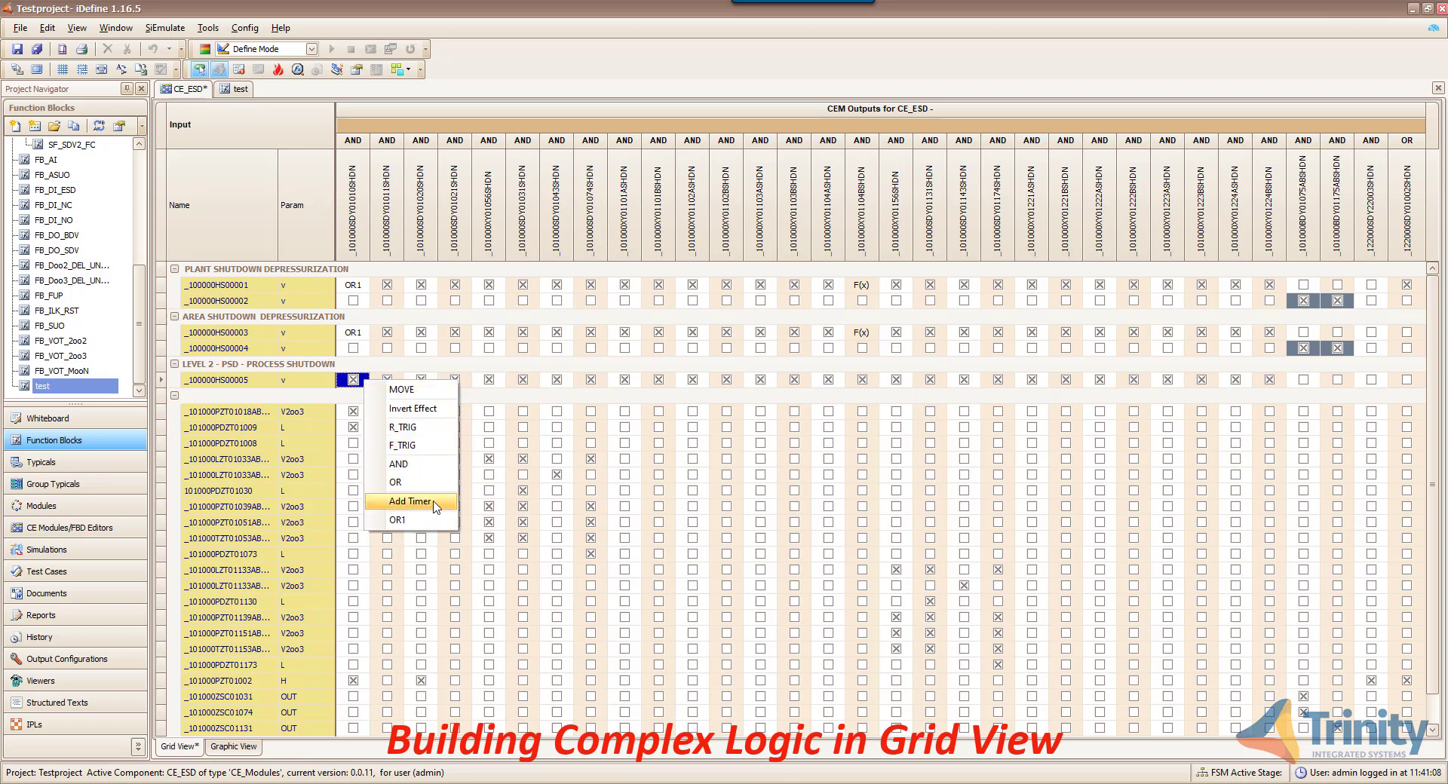
- Add a T#1s TON timer named Timer to the _100000HS00005 cell, then widen that column
click(436, 507)
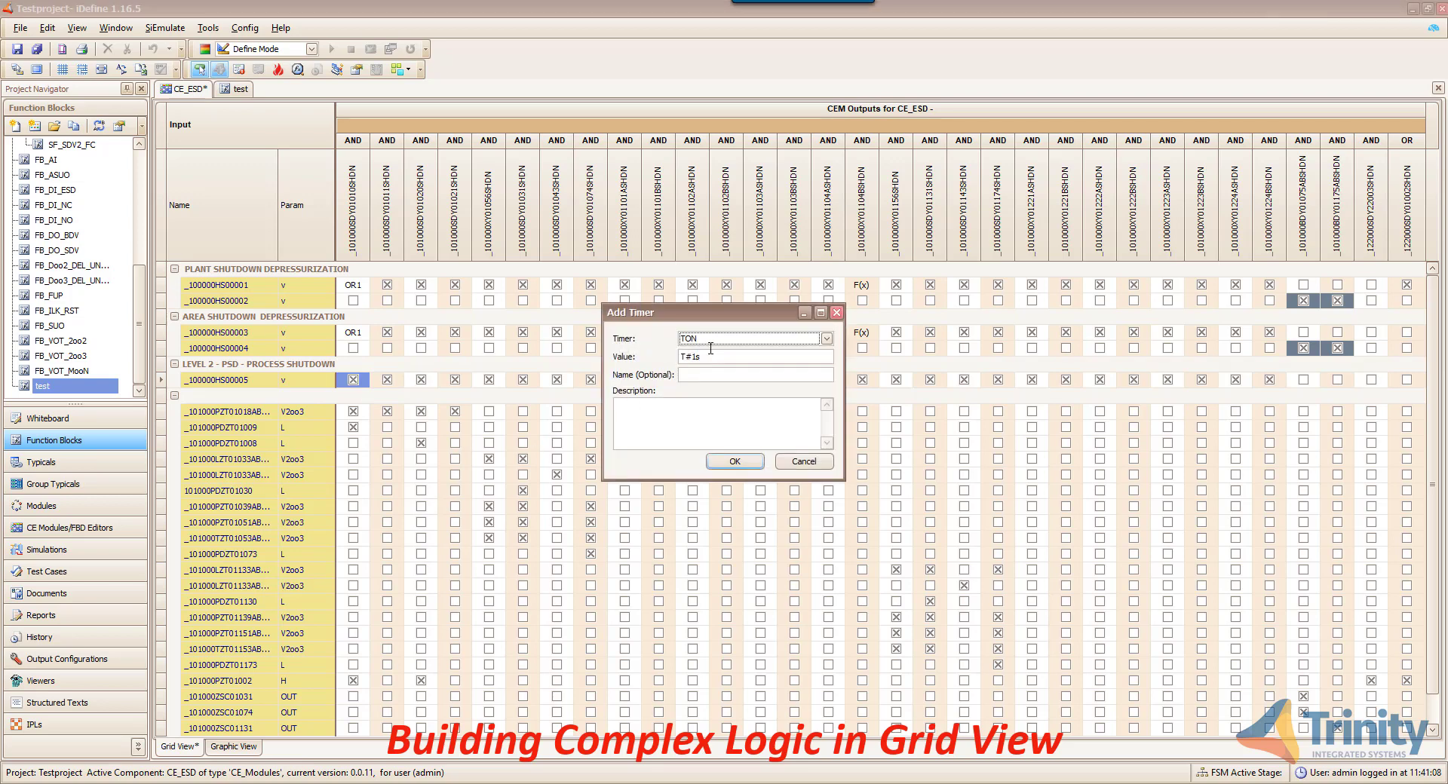
click(705, 373)
text(Timer)
click(745, 463)
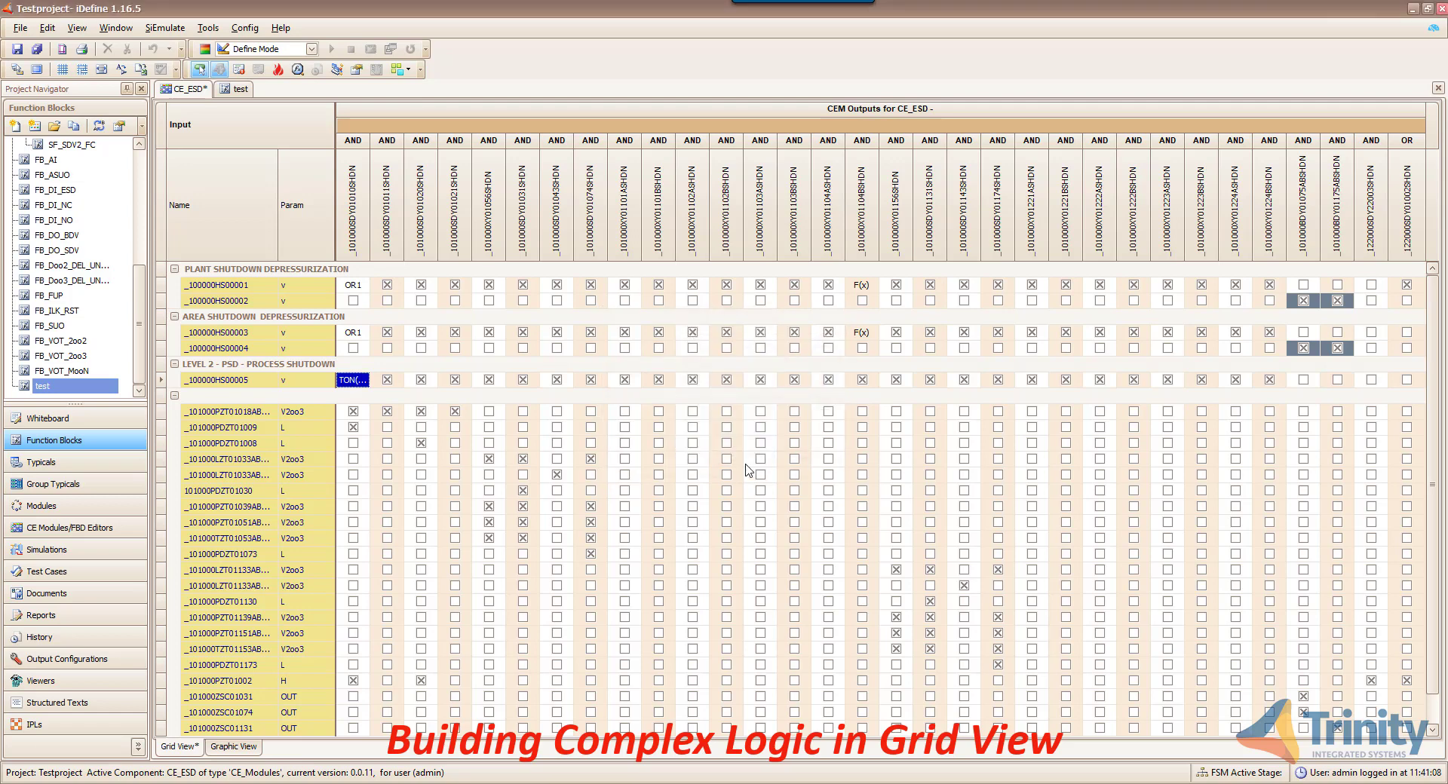
drag(372, 256, 386, 256)
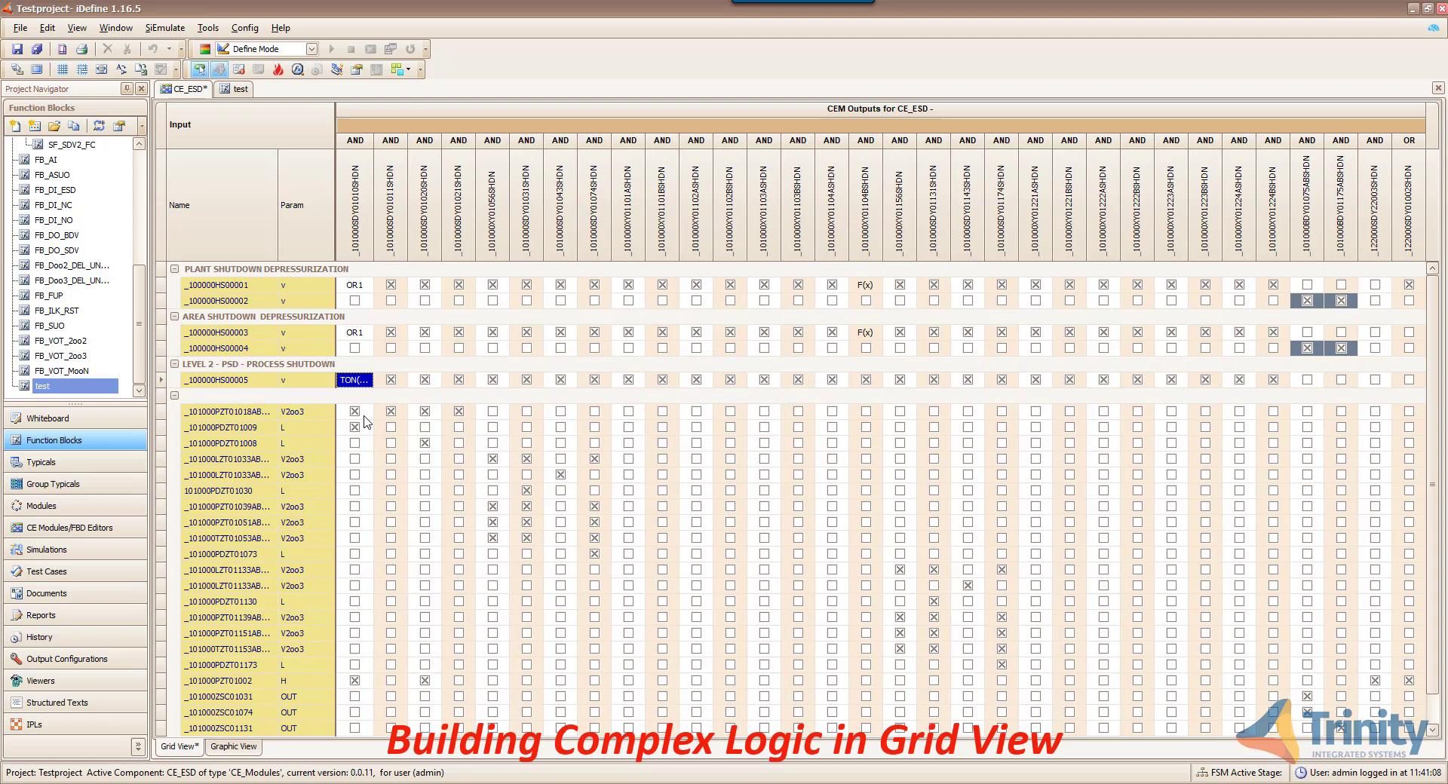
- Invert the first PZT input cell, then group _101000PDZT01009 and _101000PZT01002 into AND1
right_click(367, 421)
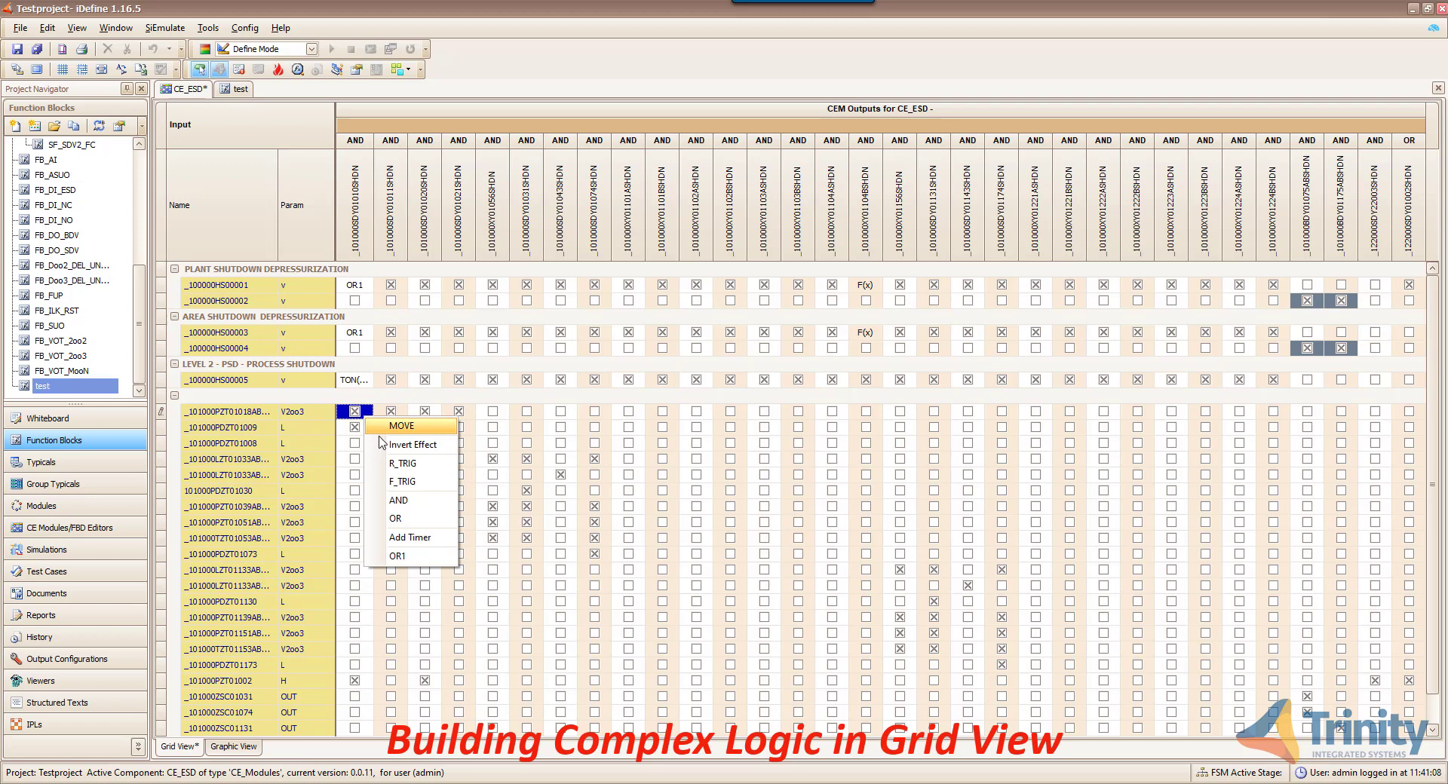
click(384, 443)
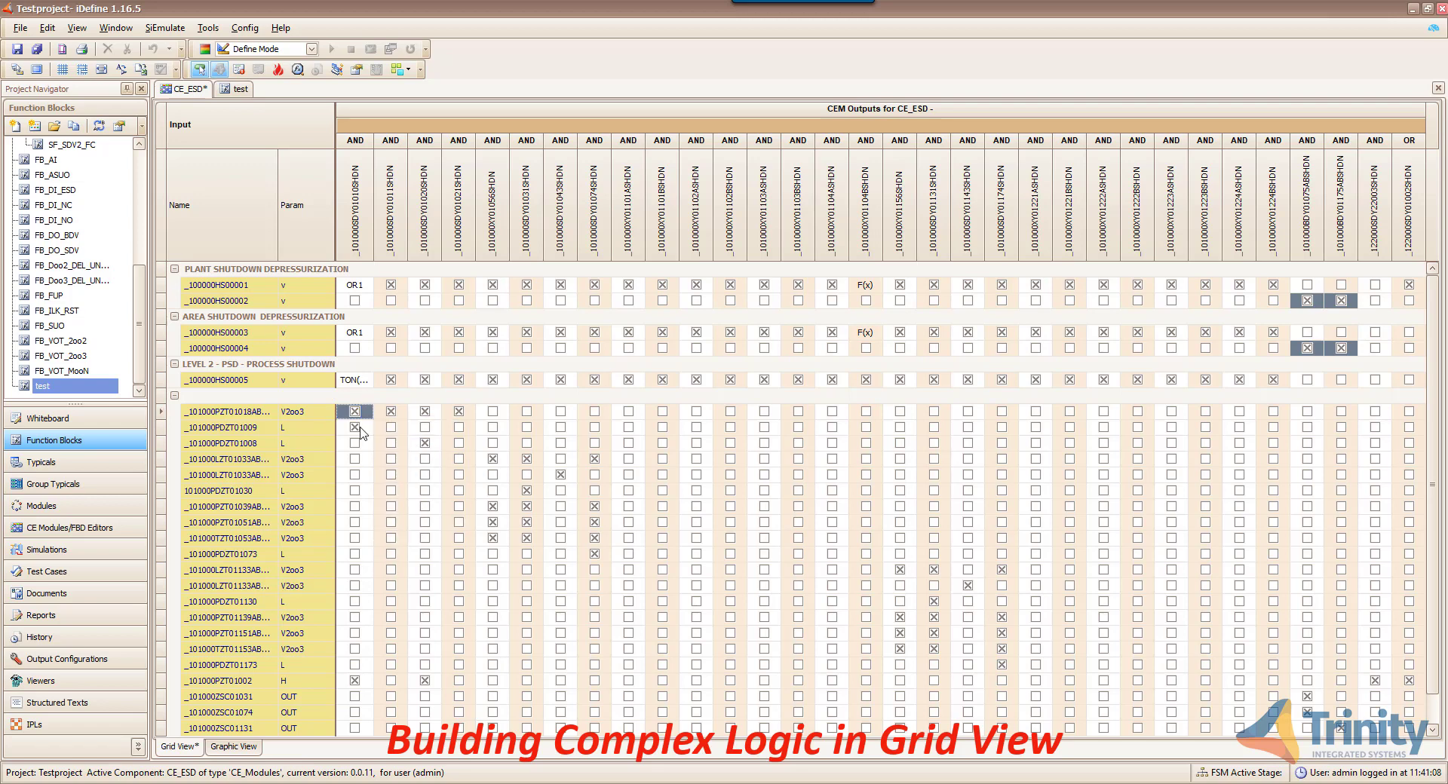
right_click(362, 432)
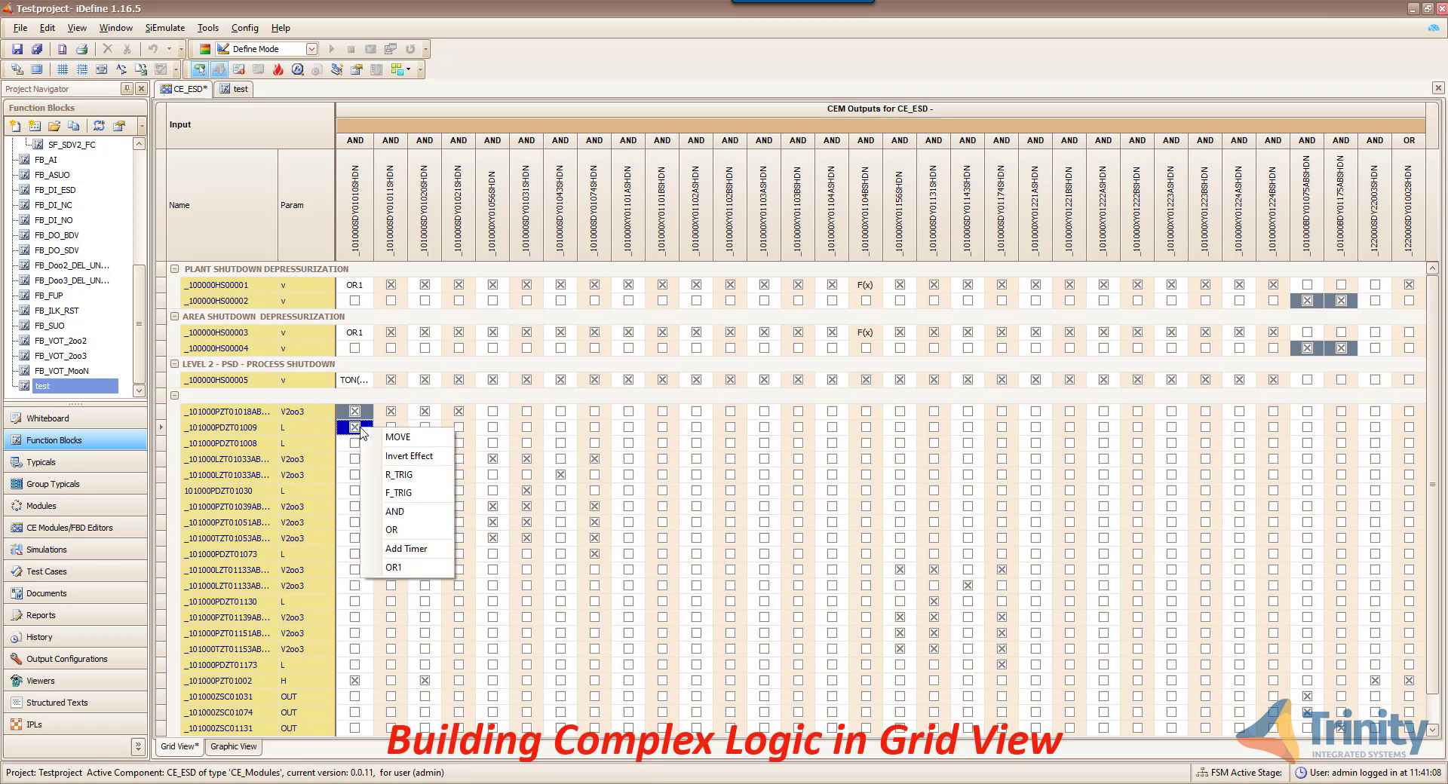
click(396, 512)
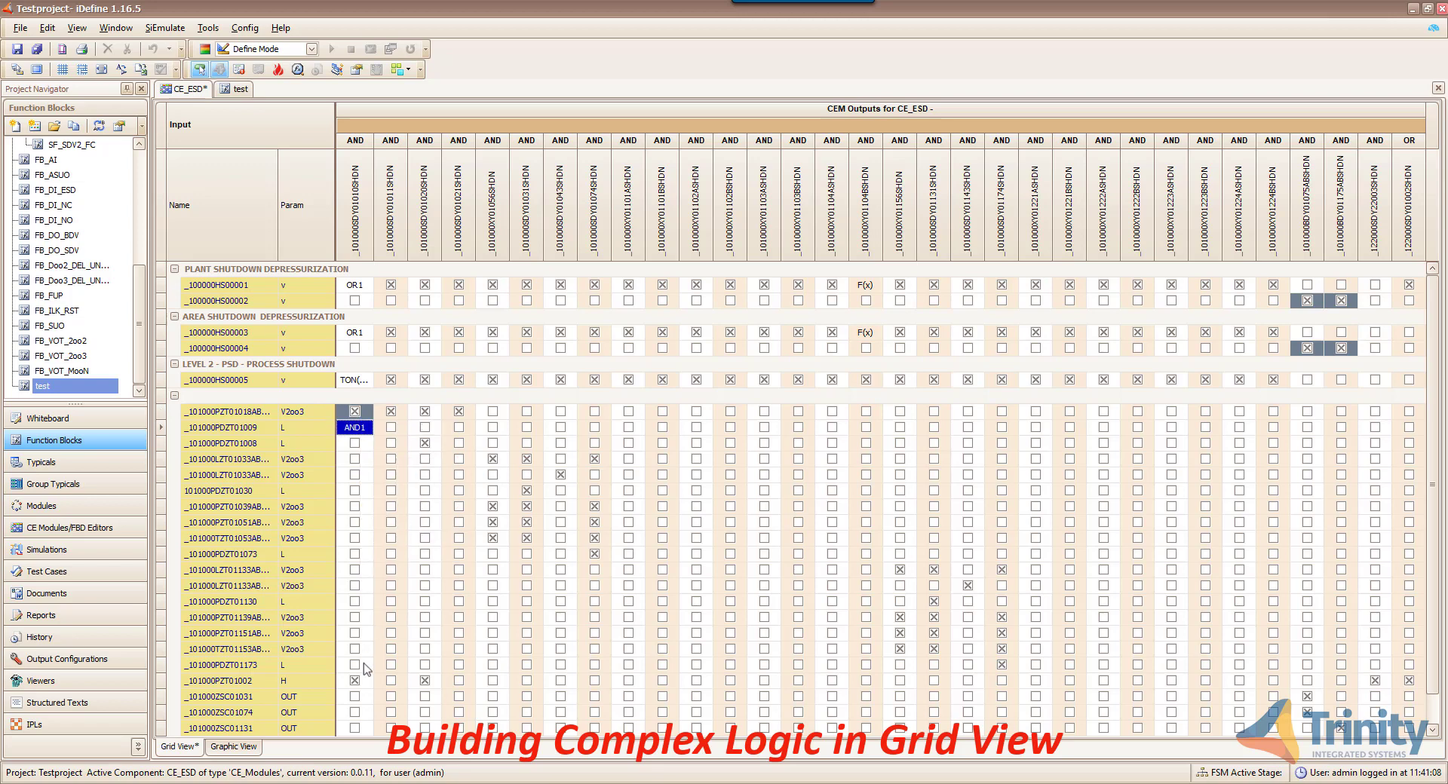
right_click(360, 686)
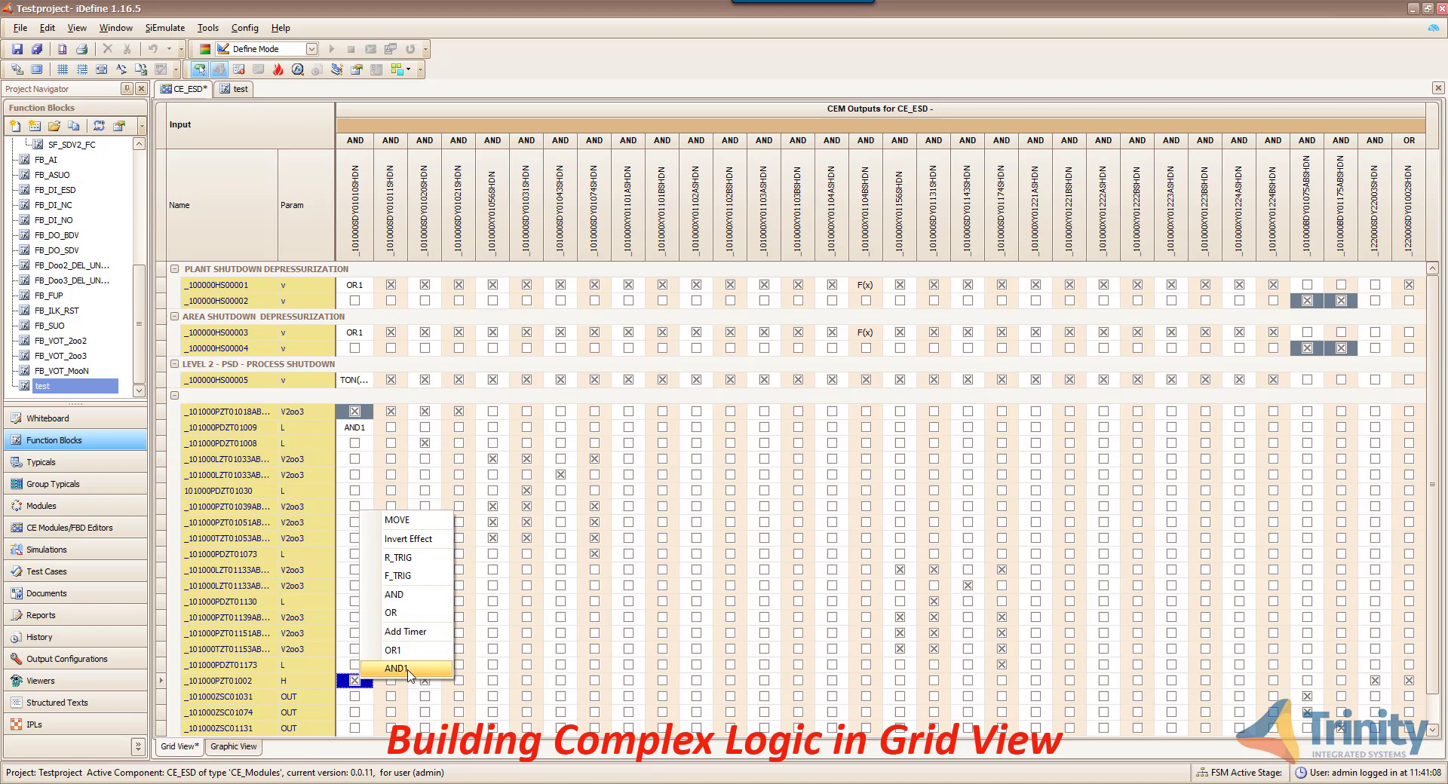
click(408, 669)
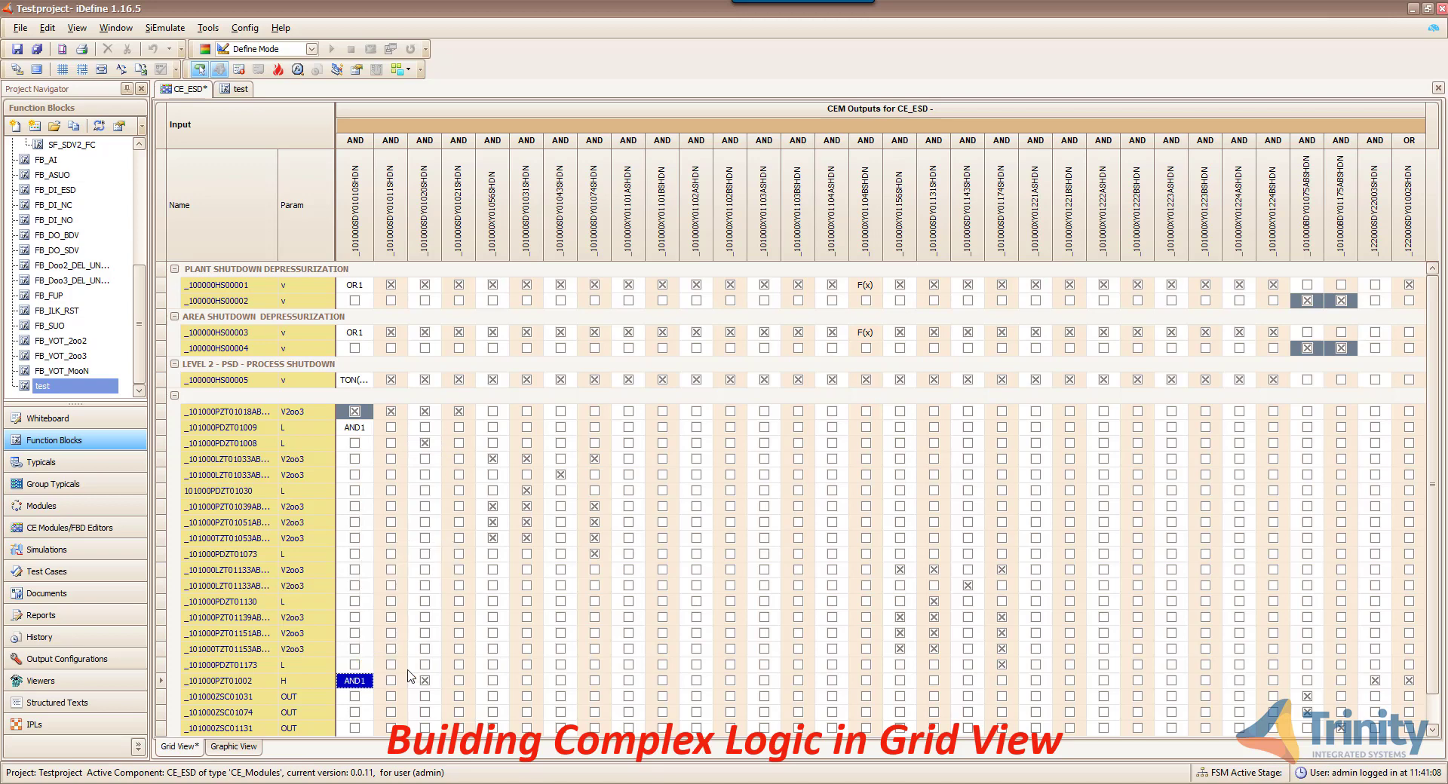
right_click(366, 335)
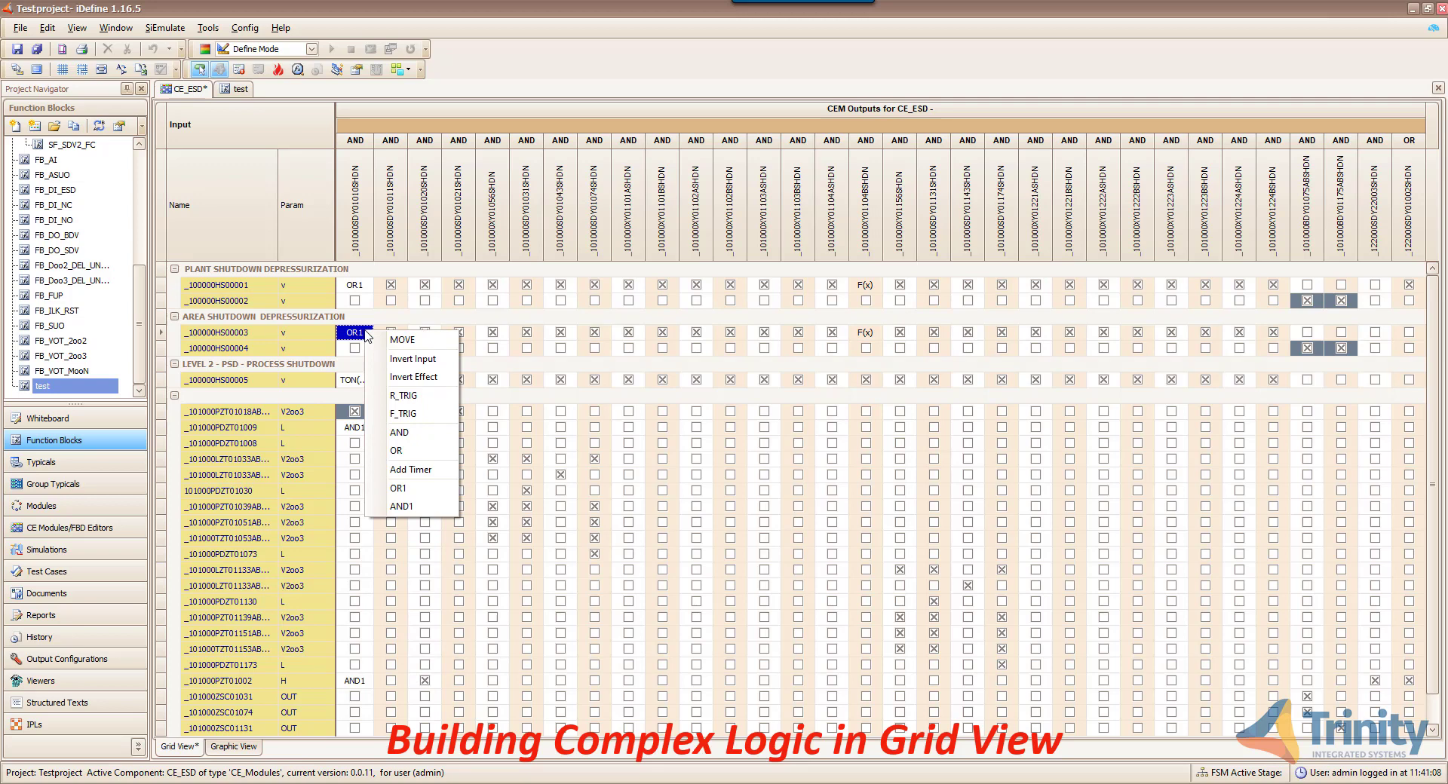
- Invert _100000HS00003 to !OR1, save as version 0.0.13, and show the graphic diagram
click(422, 359)
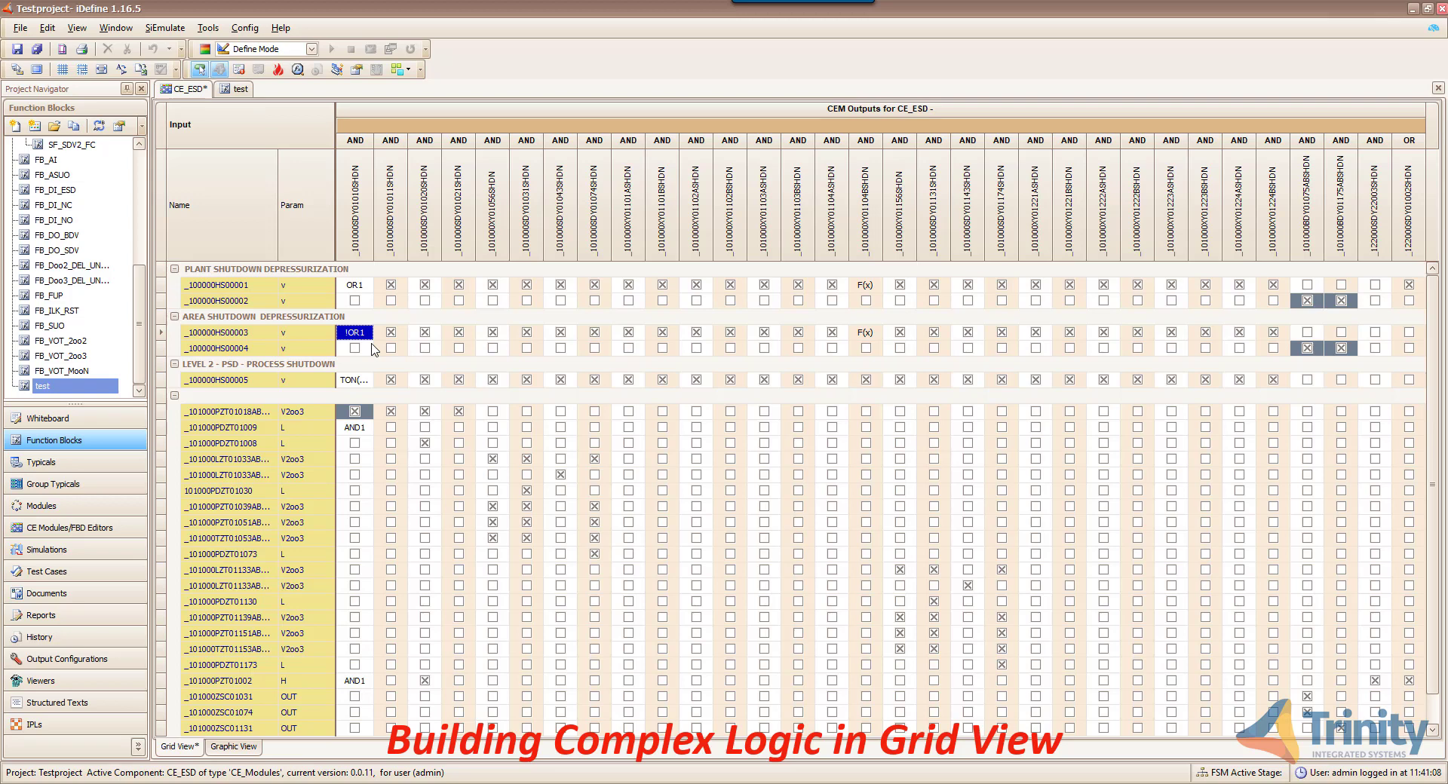
click(17, 49)
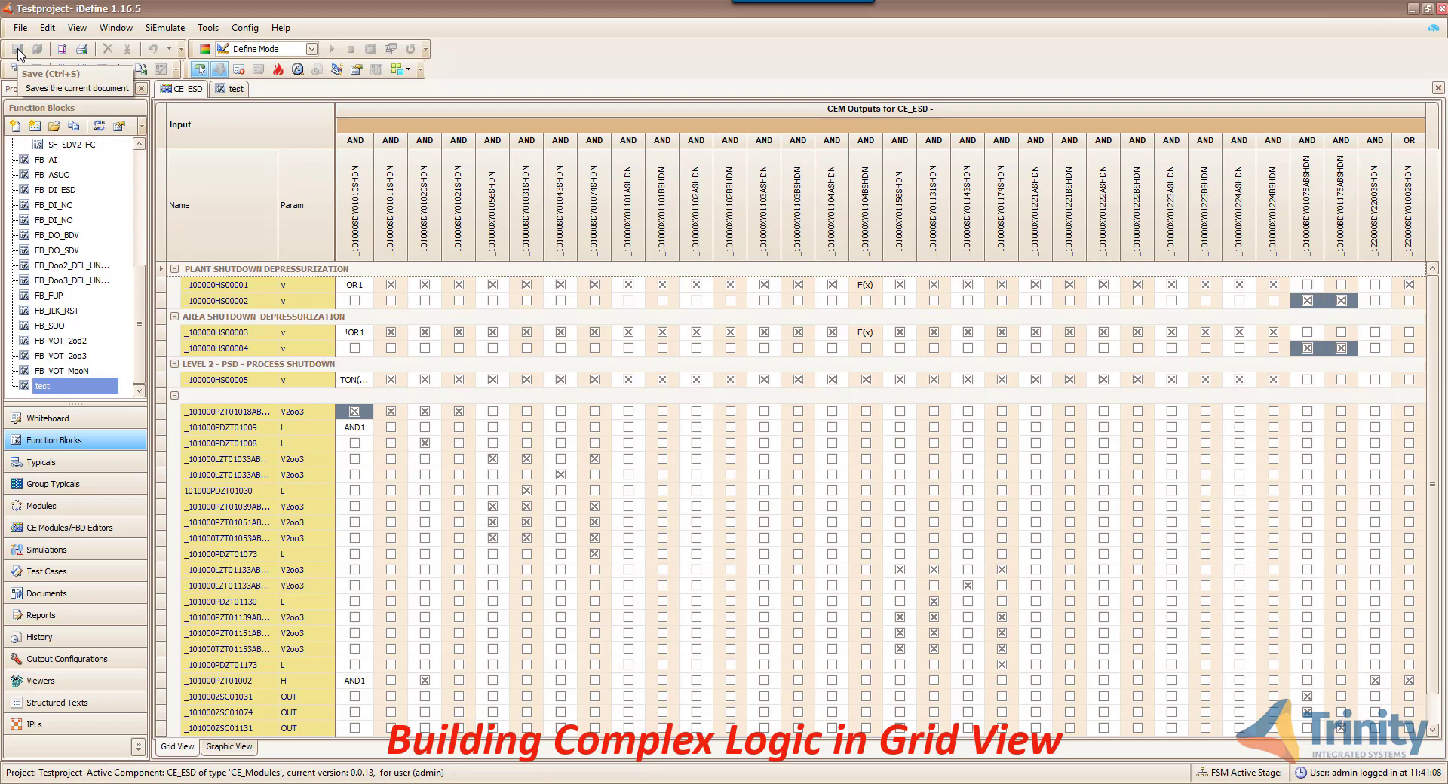
click(230, 746)
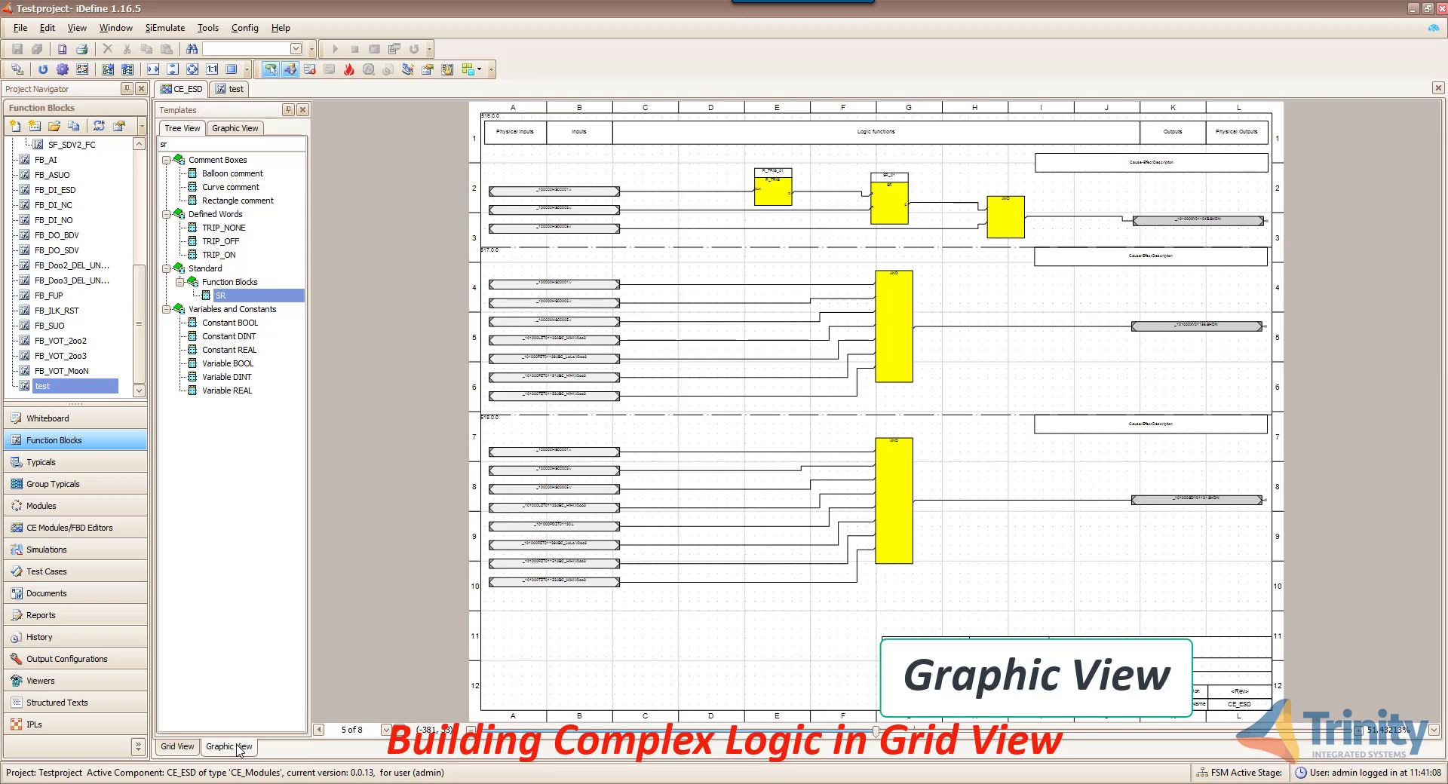
- Return to diagram page 1, reload it, and zoom in on the new OR, timer and AND logic
click(319, 730)
click(319, 730)
click(319, 731)
click(319, 731)
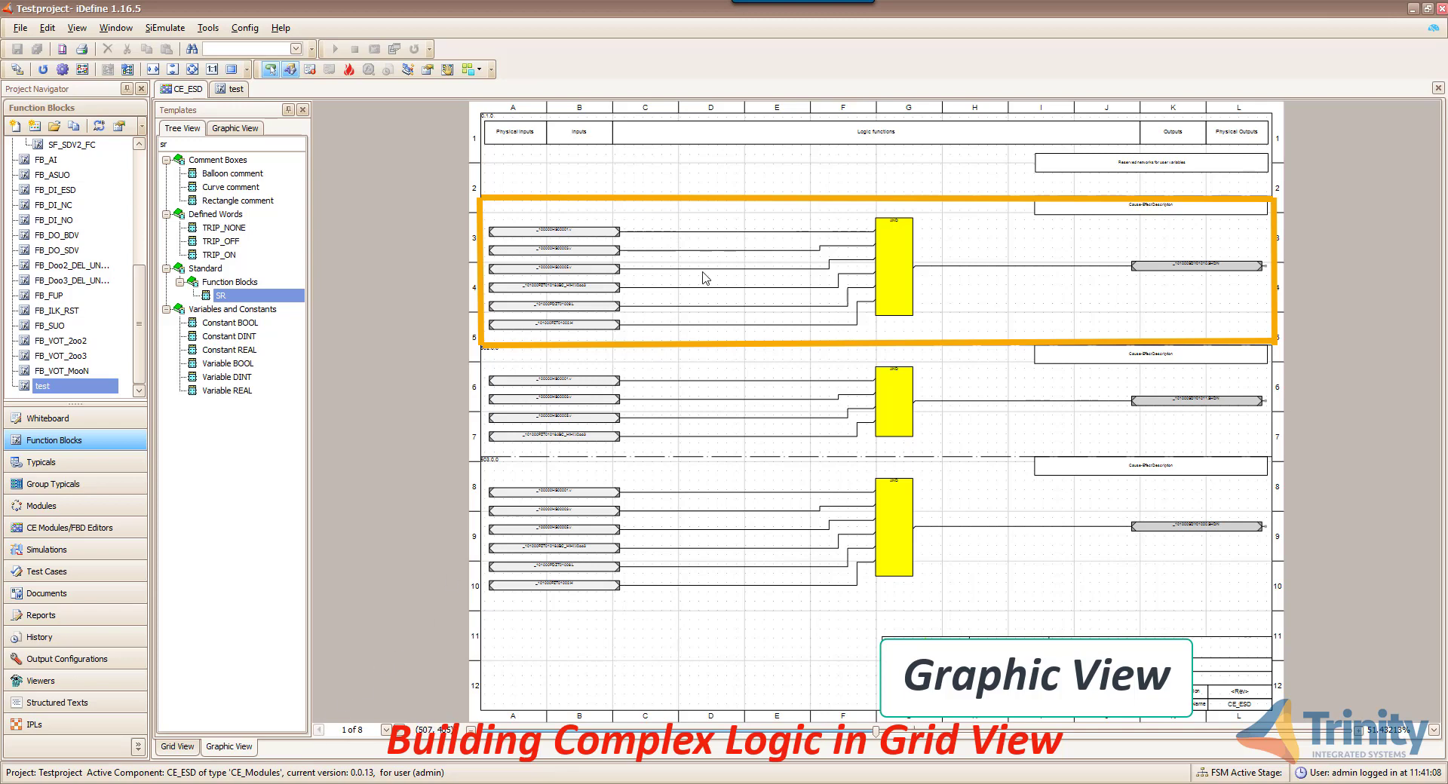
click(41, 69)
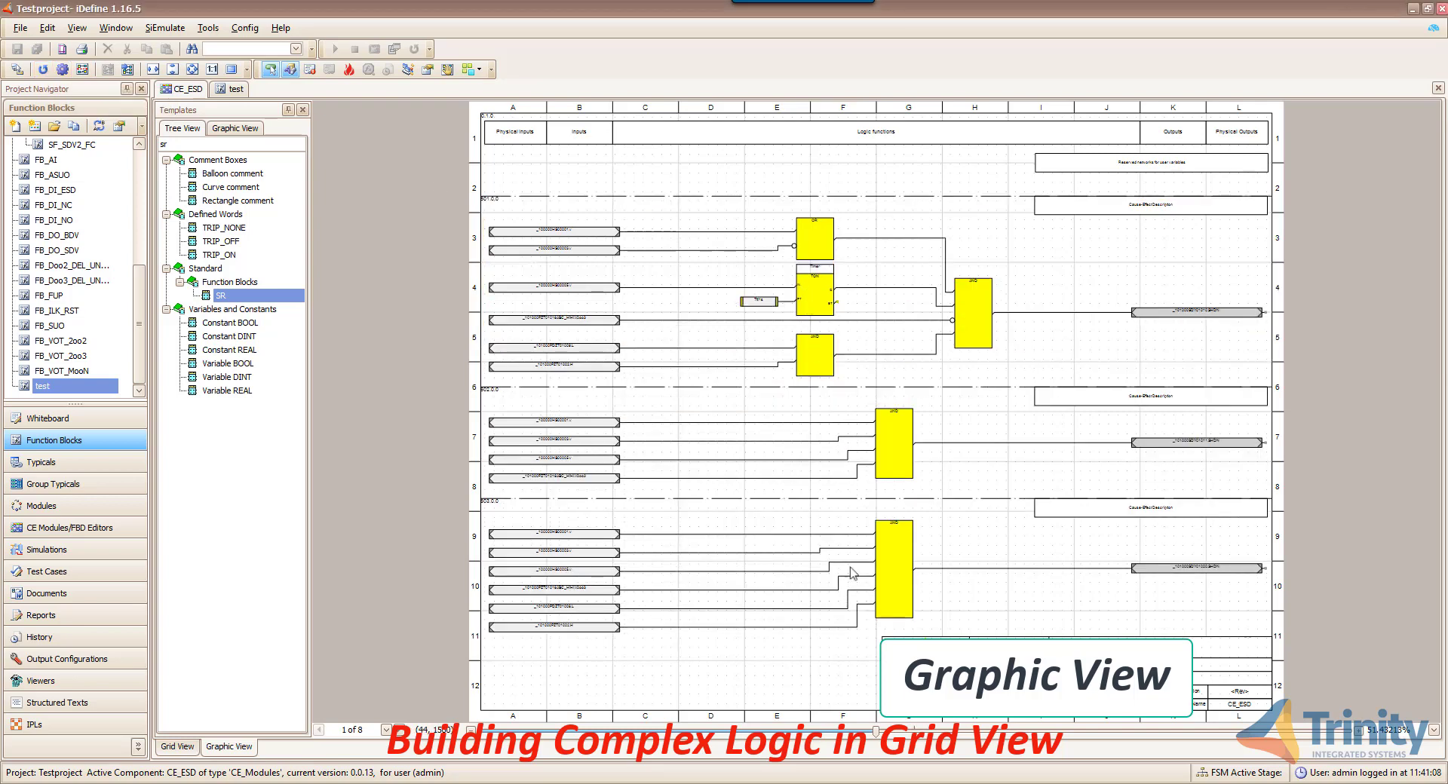
drag(874, 730, 1041, 751)
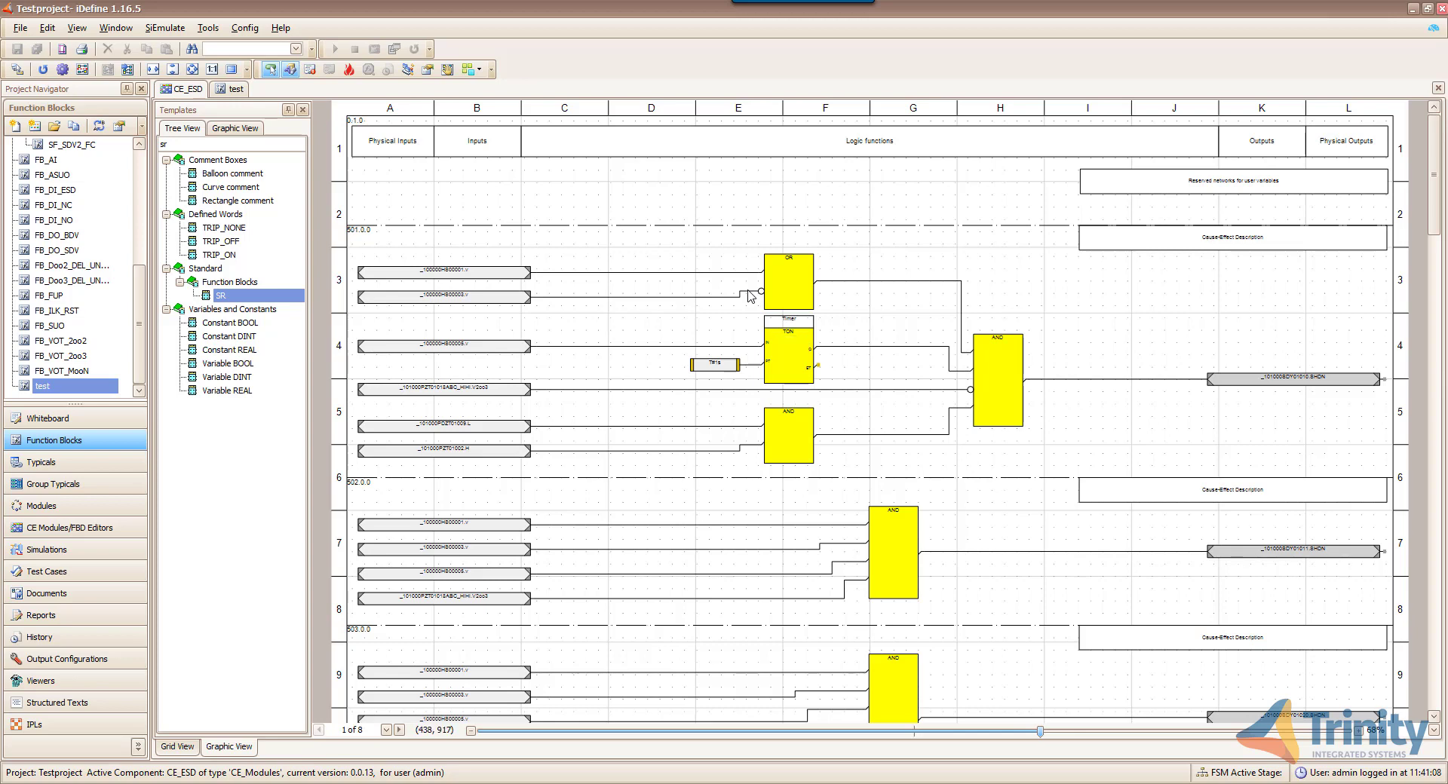
- Switch back to the grid and check the _101000XY01102ASHDN output's equation
click(178, 746)
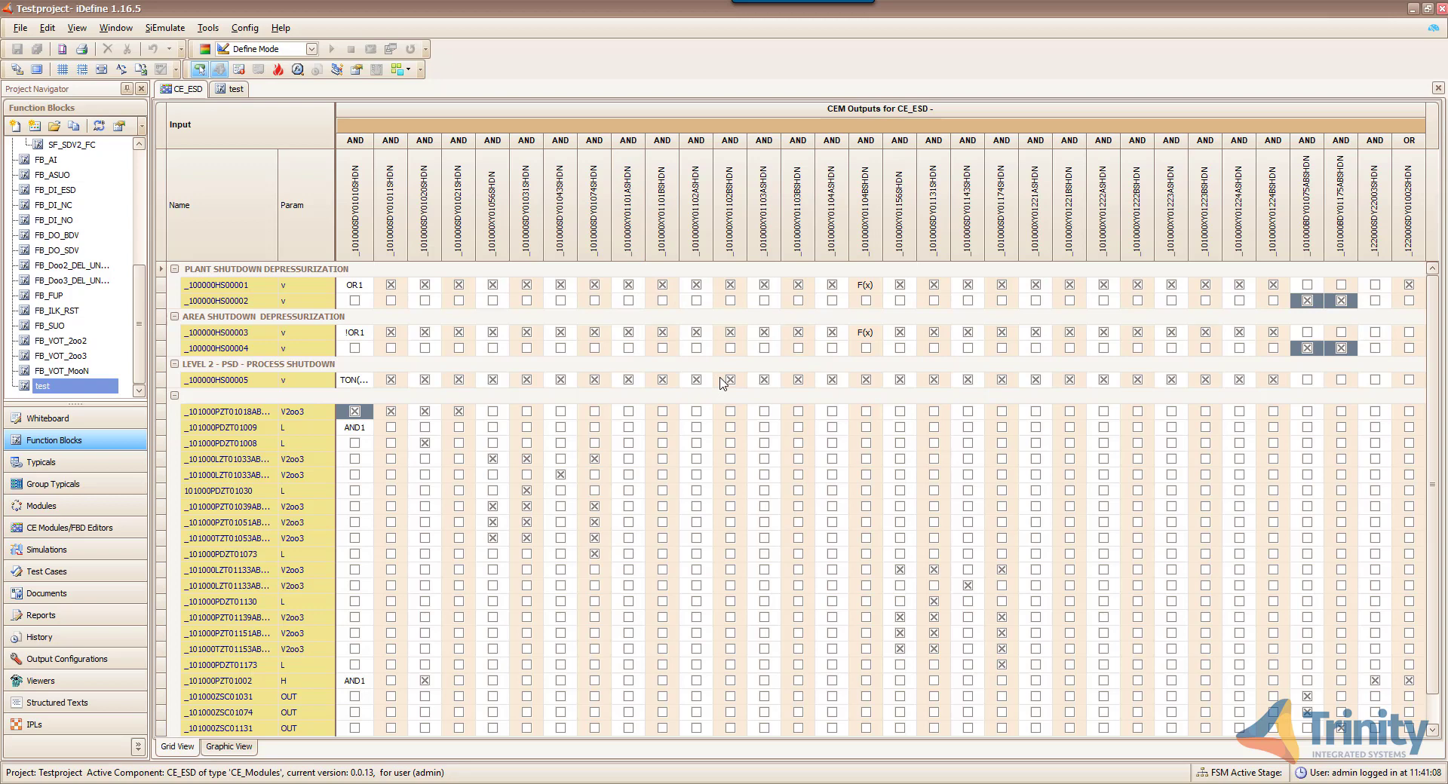
mouse_move(698, 261)
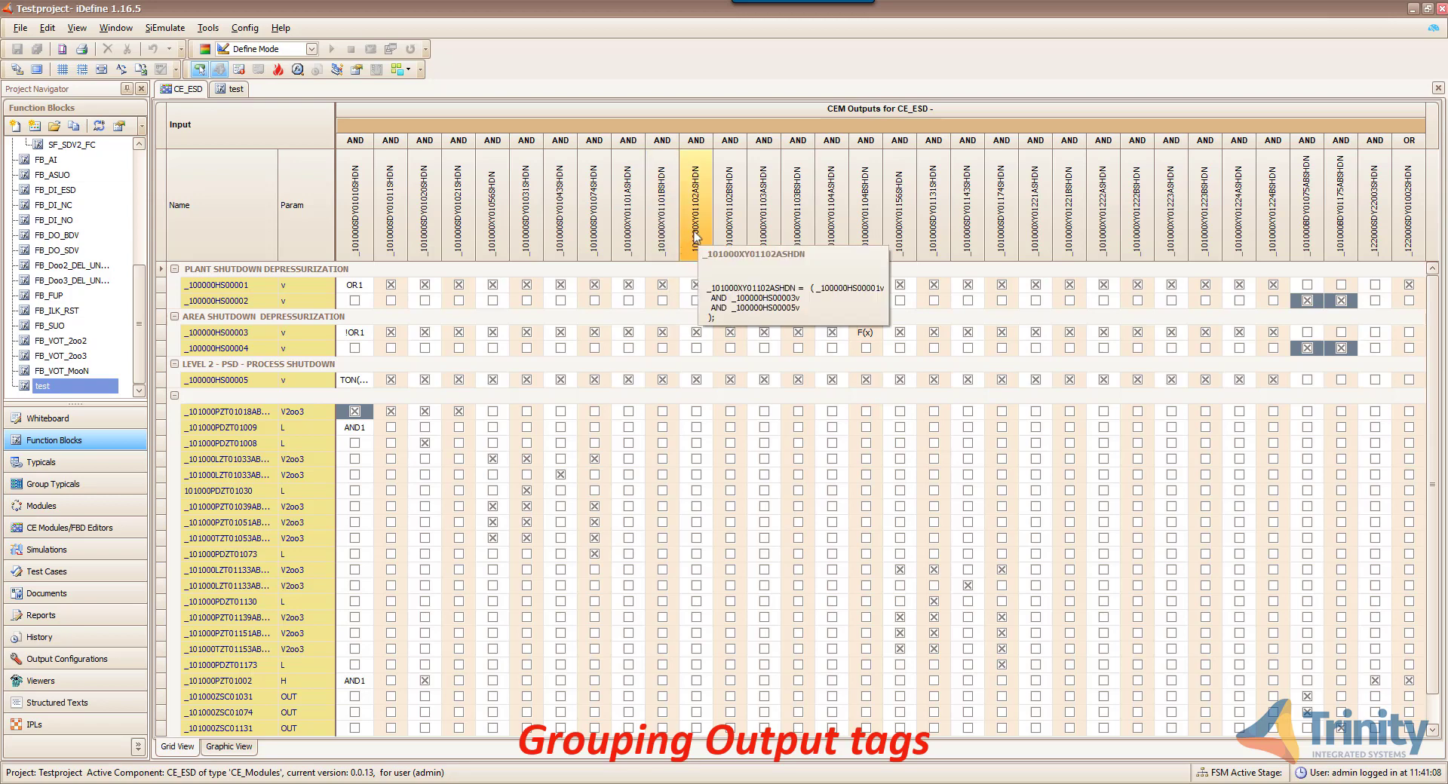
- Group outputs _101000XY01102ASHDN and _101000XY01102BSHDN into the neighbouring output column, confirming each
drag(697, 236, 661, 215)
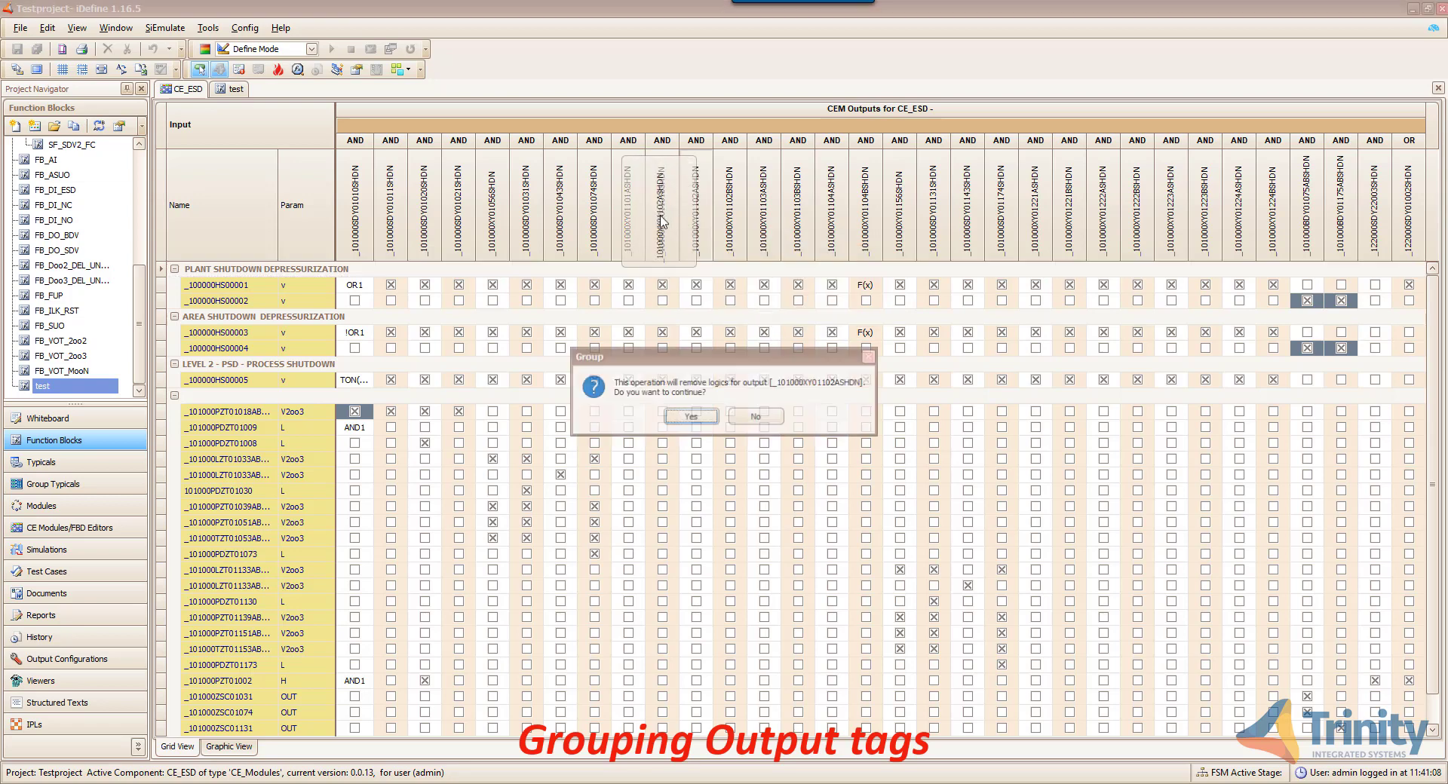
click(690, 417)
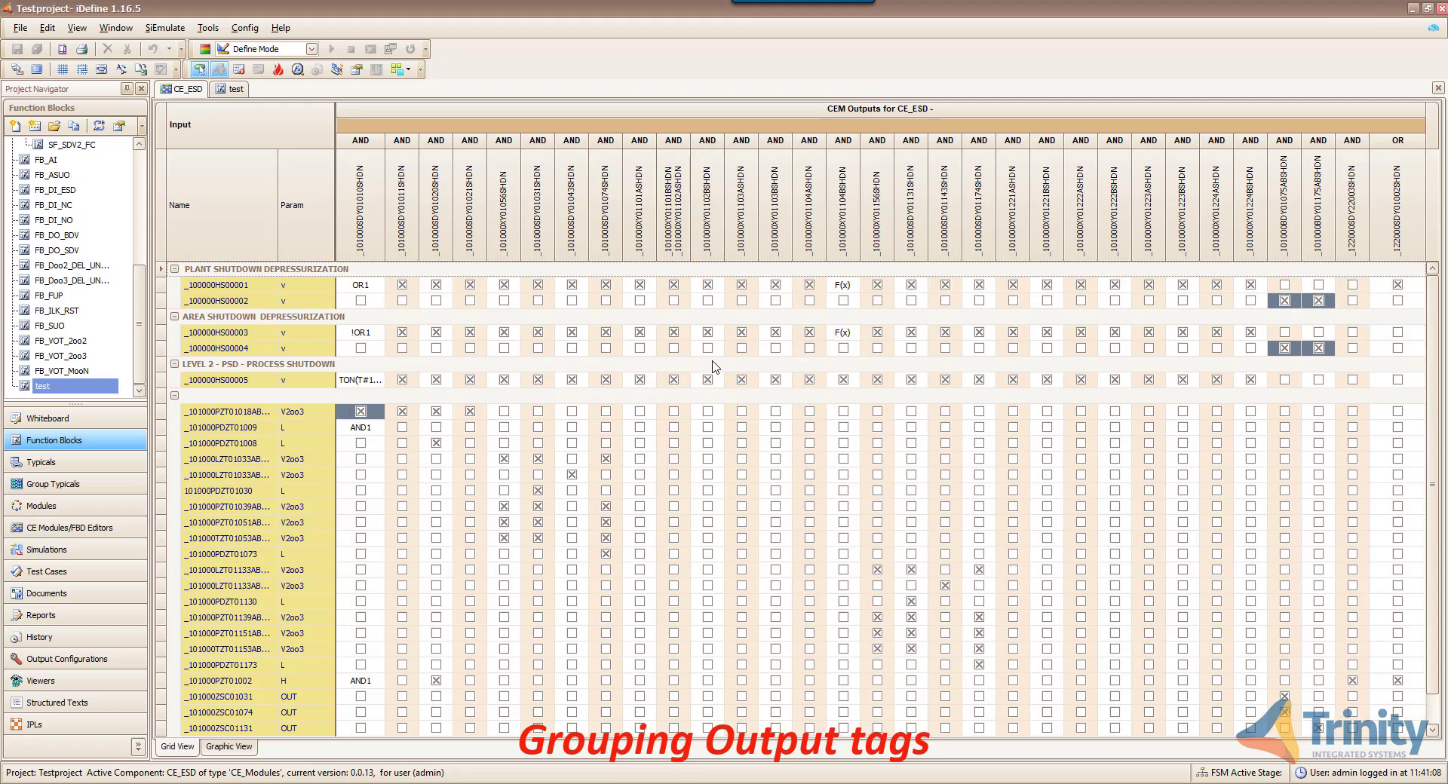
mouse_move(721, 253)
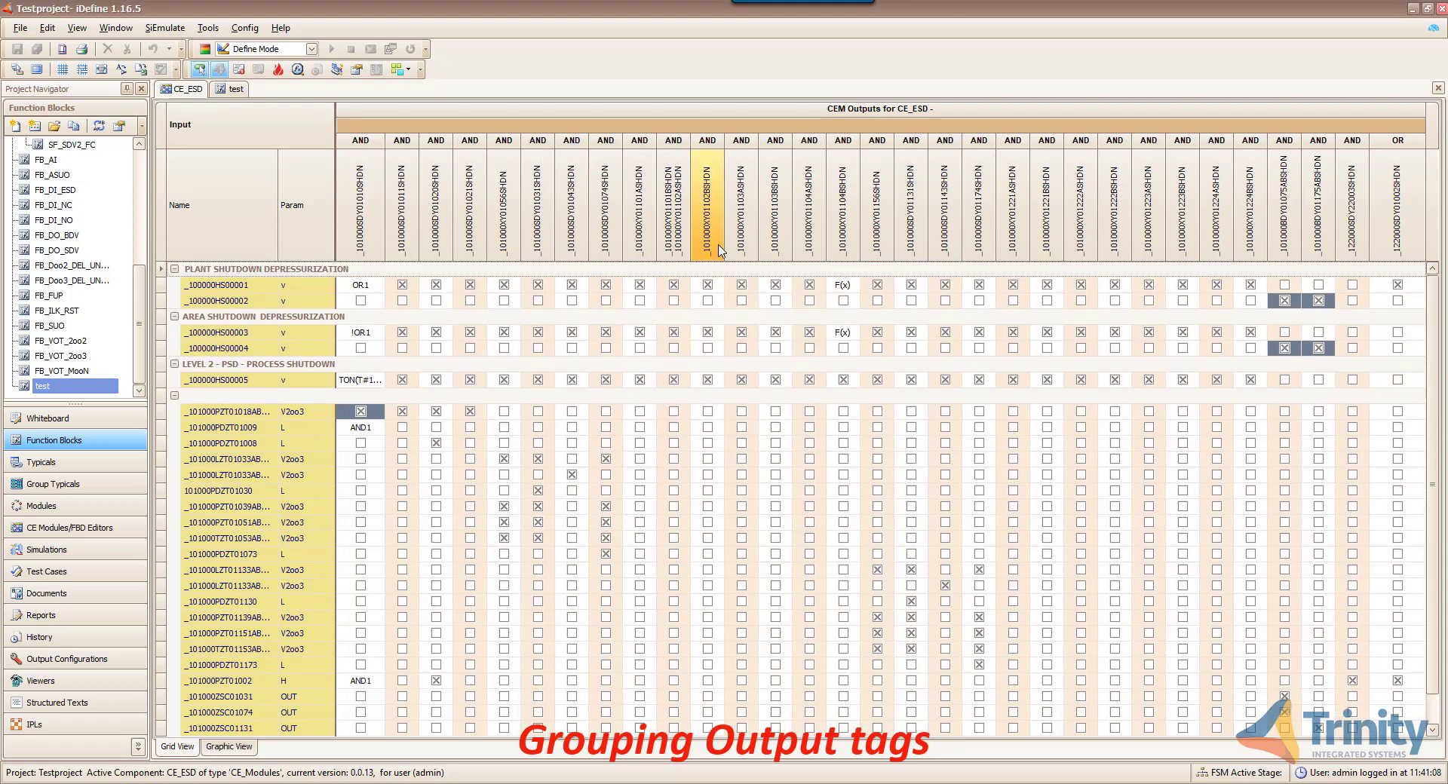
drag(720, 252, 680, 262)
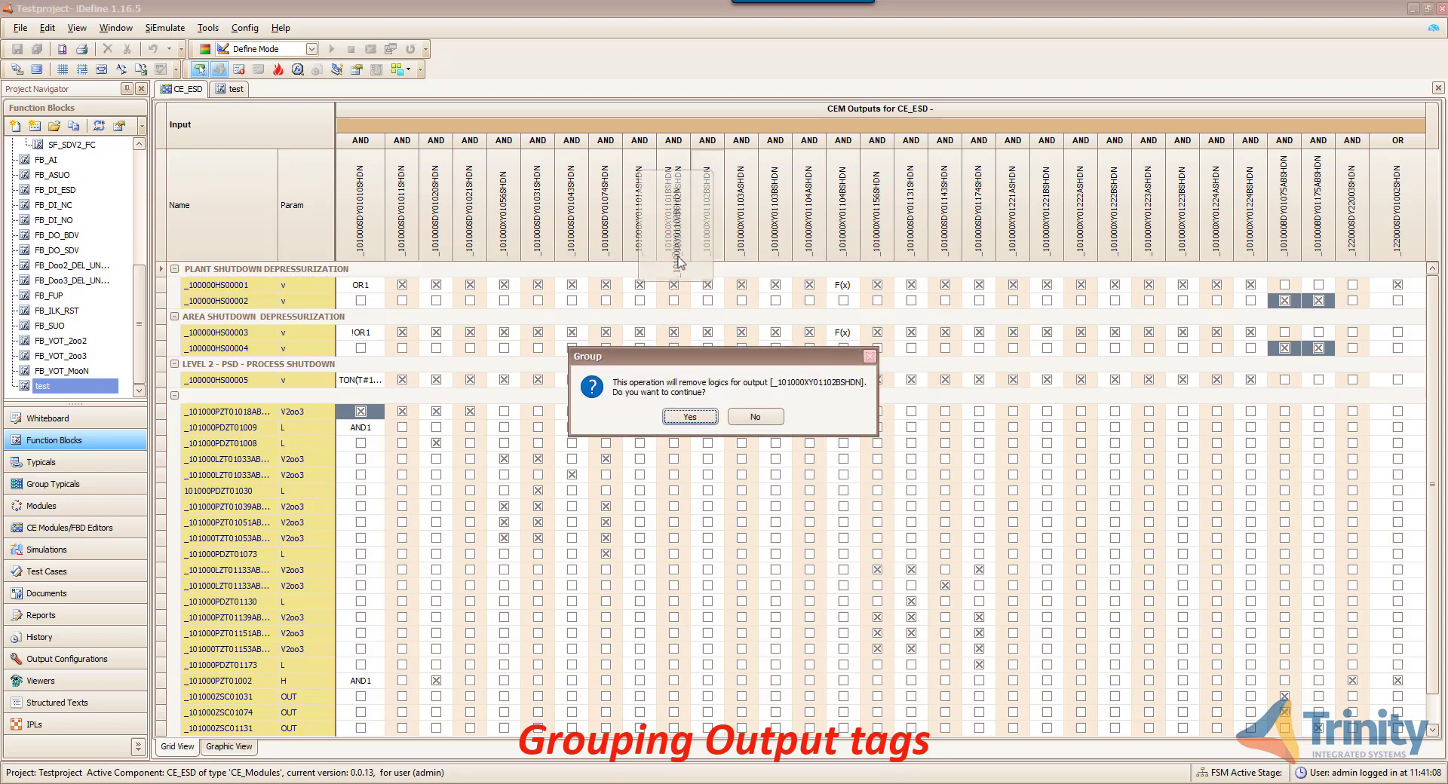
click(690, 418)
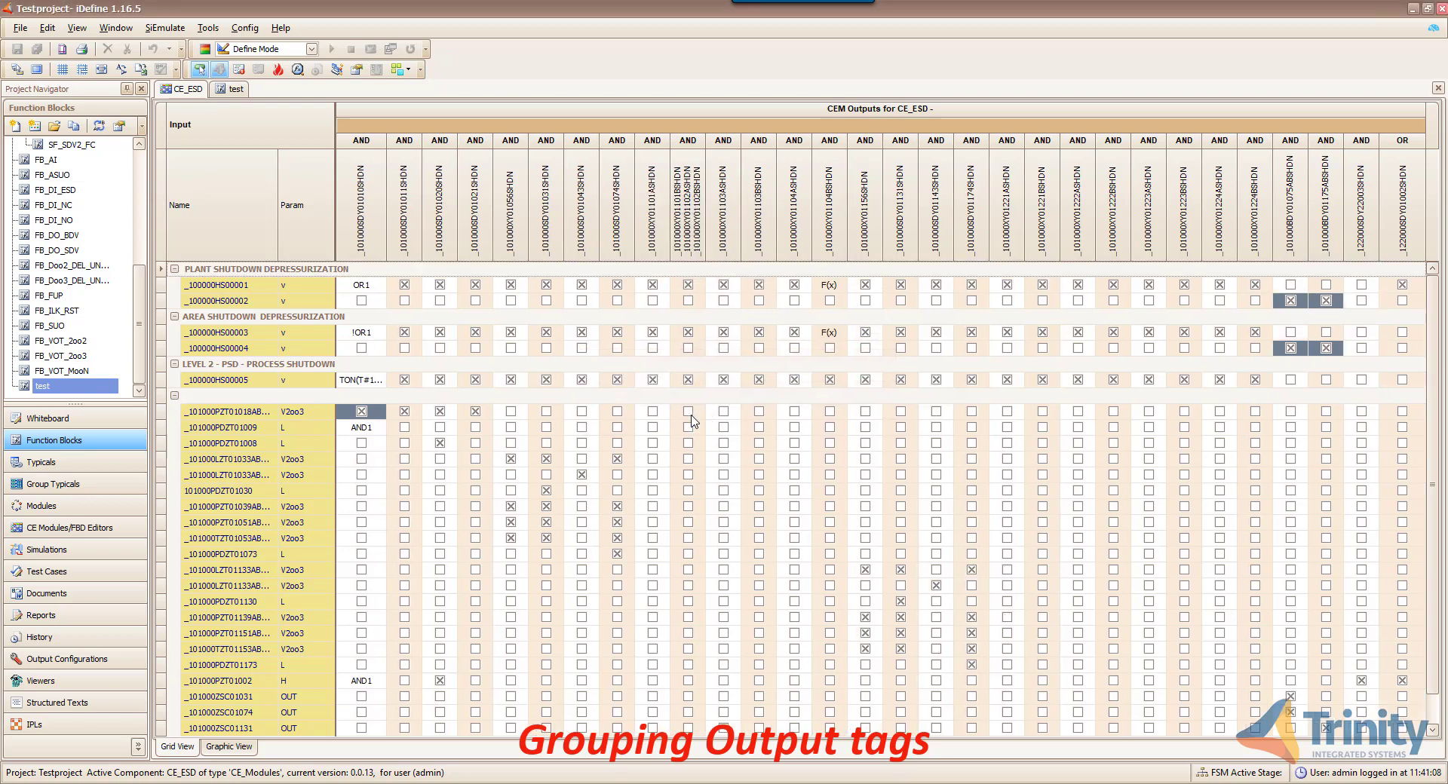
- Show the CE_ESD graphic logic diagram, page forward to the last page, then back to page 1
click(241, 750)
scroll(392, 709, down, 3)
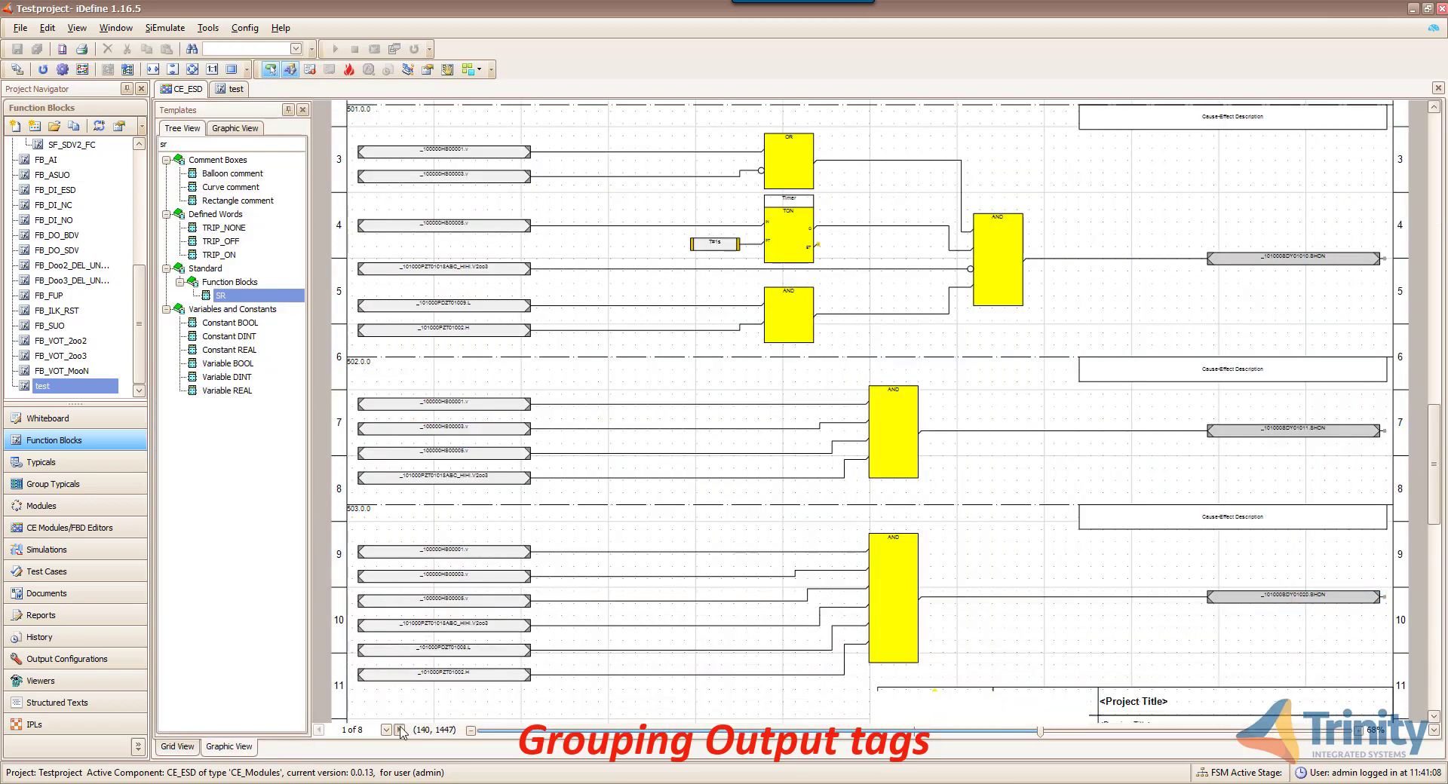
click(400, 730)
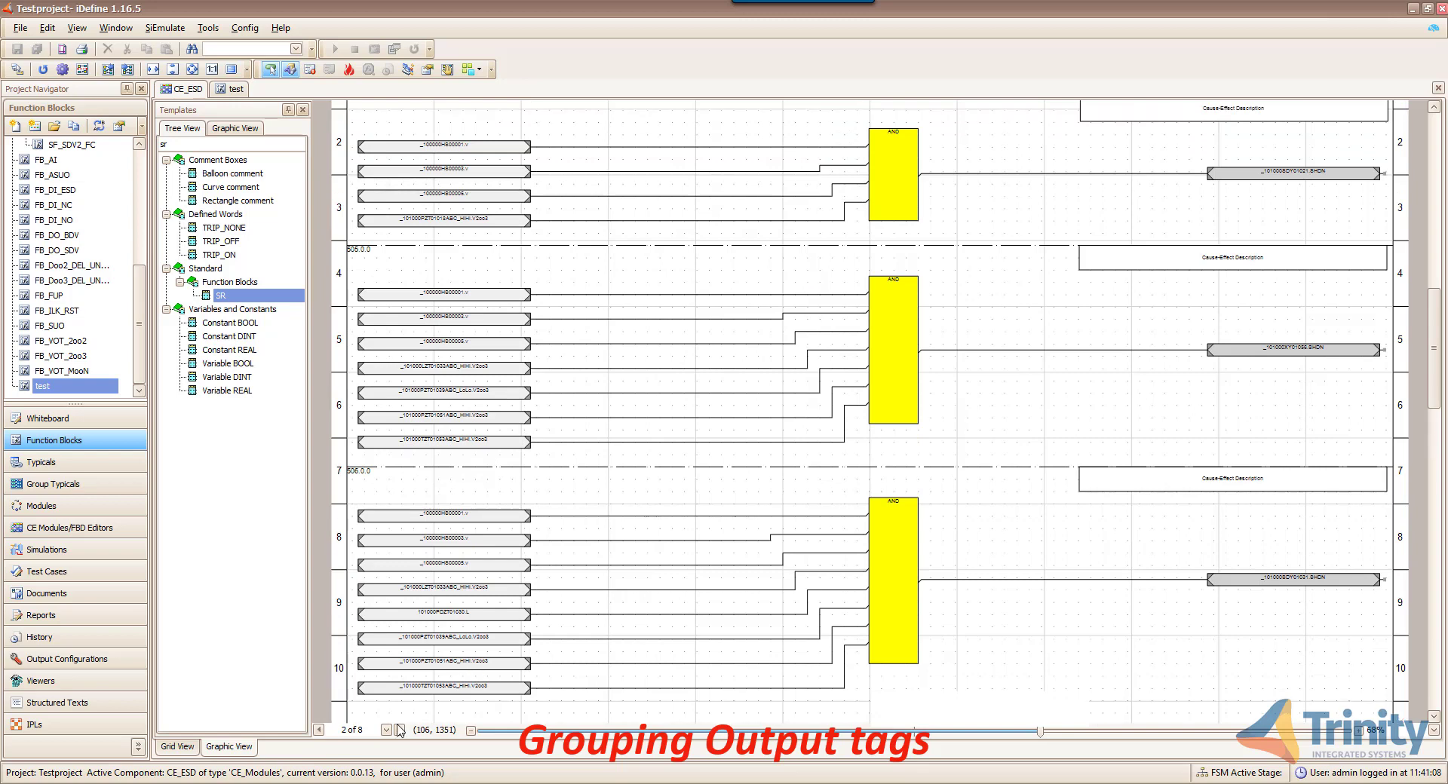
click(400, 730)
click(399, 730)
click(399, 730)
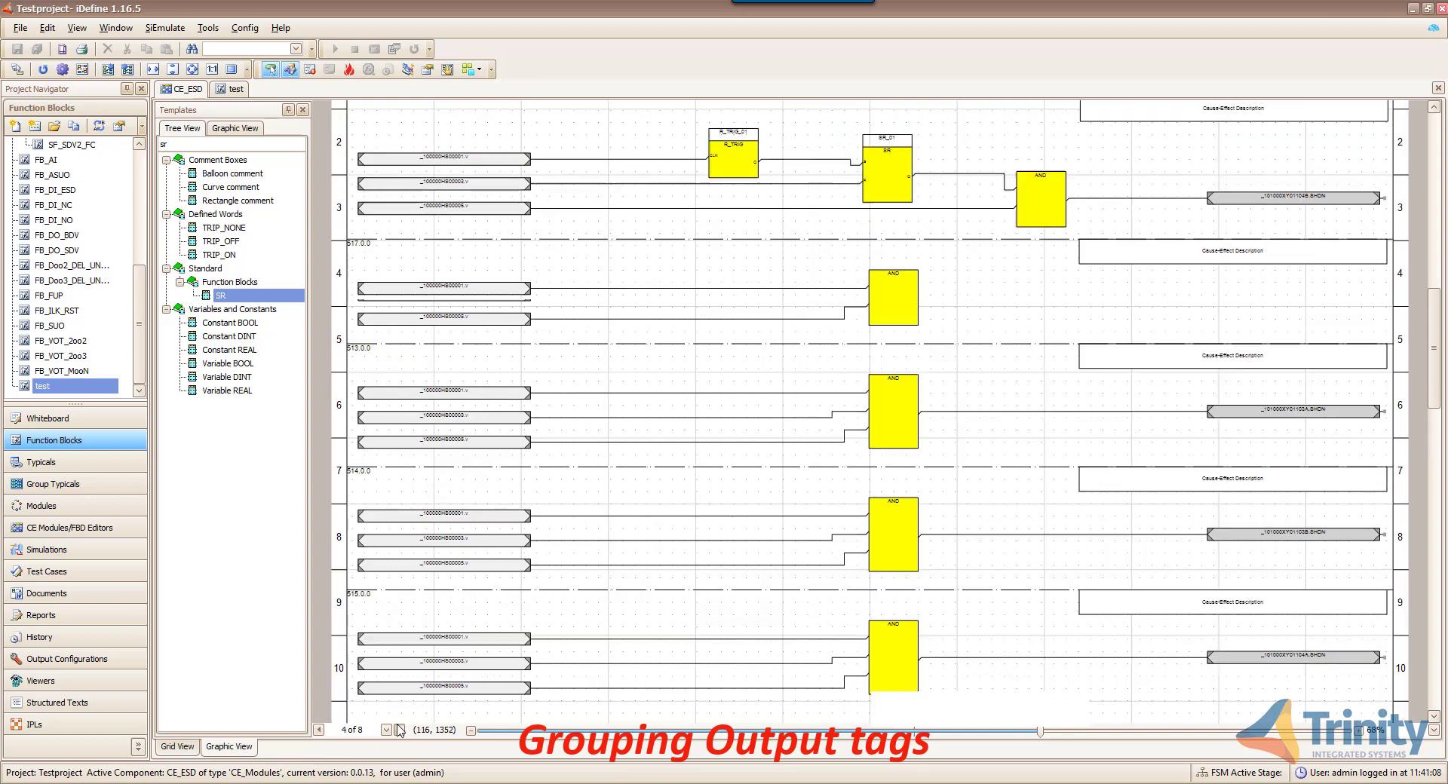
click(400, 730)
click(399, 731)
click(400, 730)
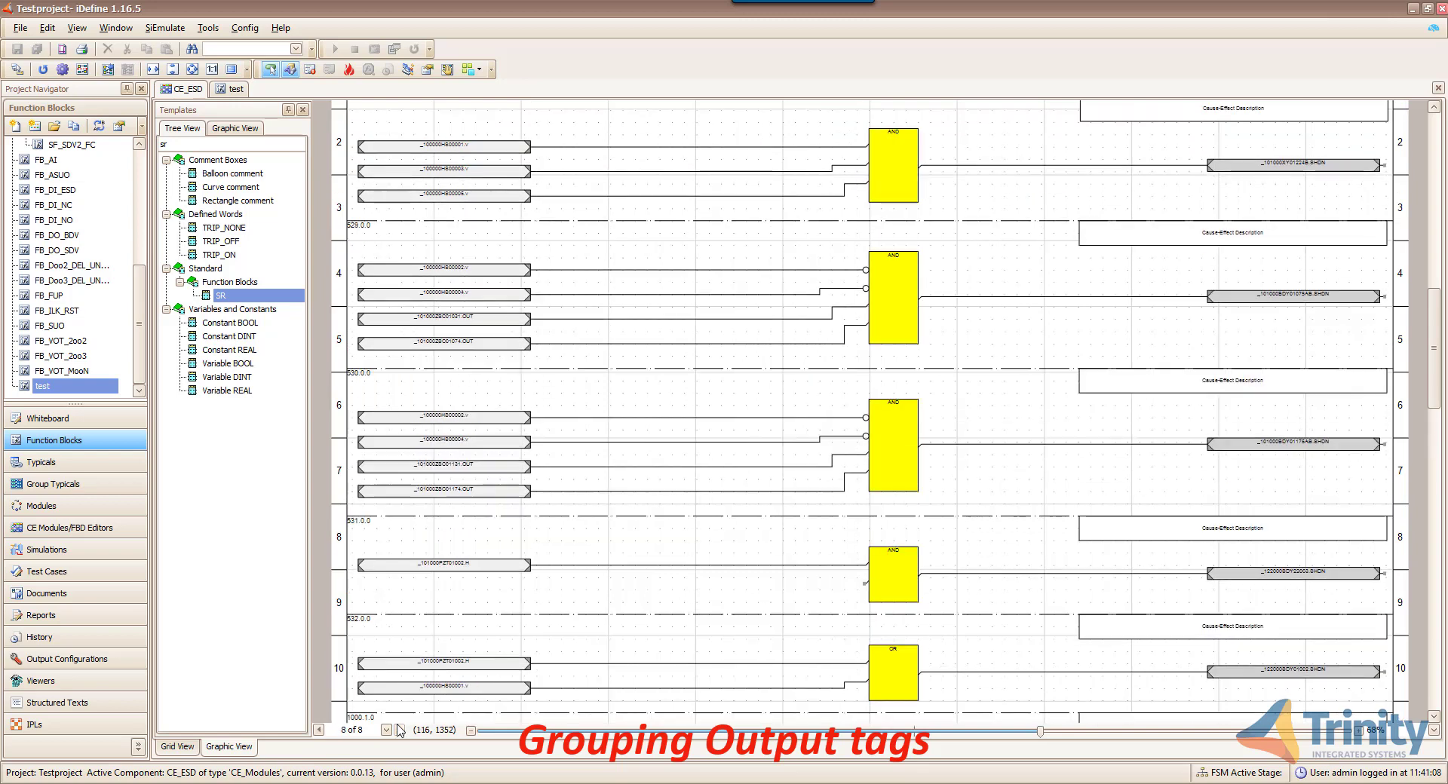
click(320, 732)
click(320, 732)
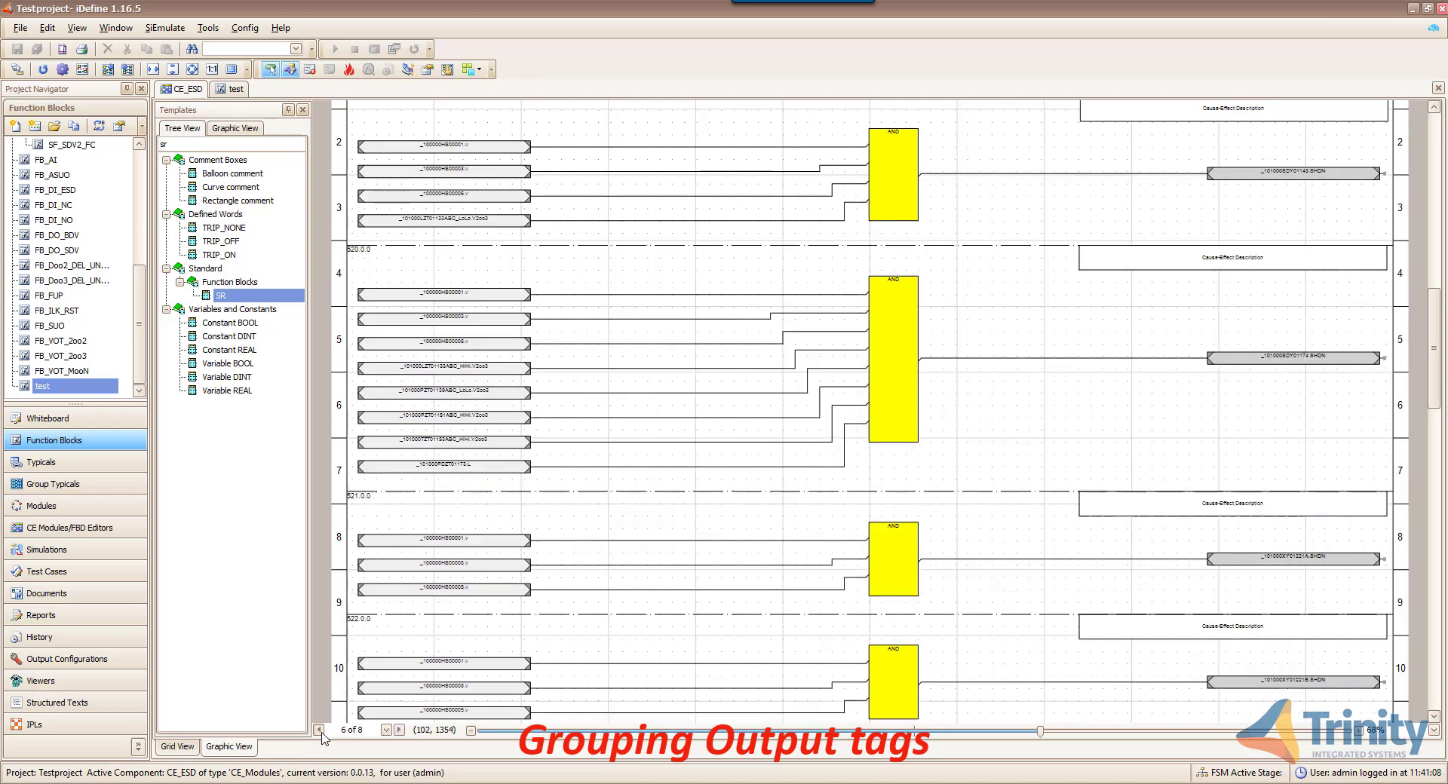
click(320, 732)
click(321, 732)
click(320, 731)
click(321, 732)
click(321, 732)
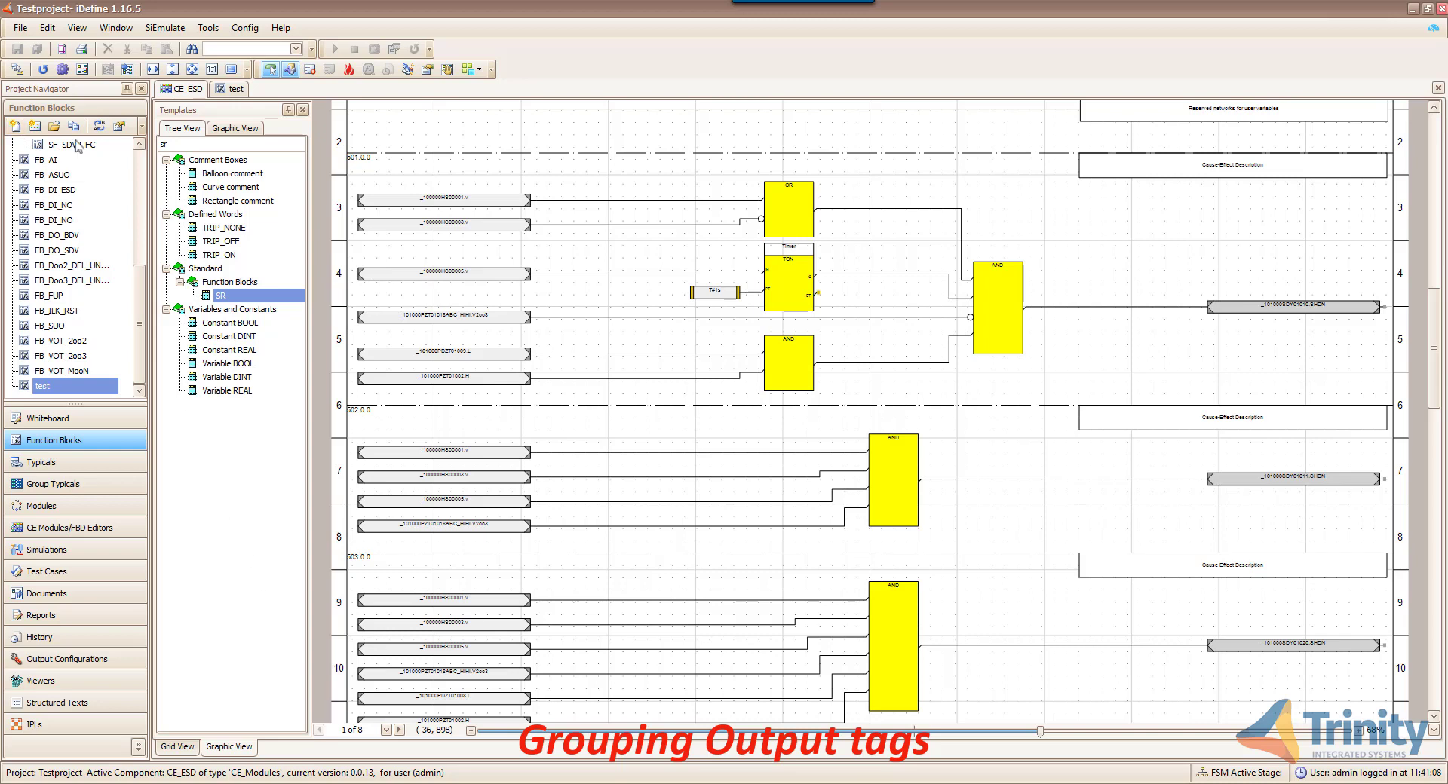
- Fit the page in view, inspect the grouped outputs' network on page 4, then return to page 1 and the grid
click(43, 70)
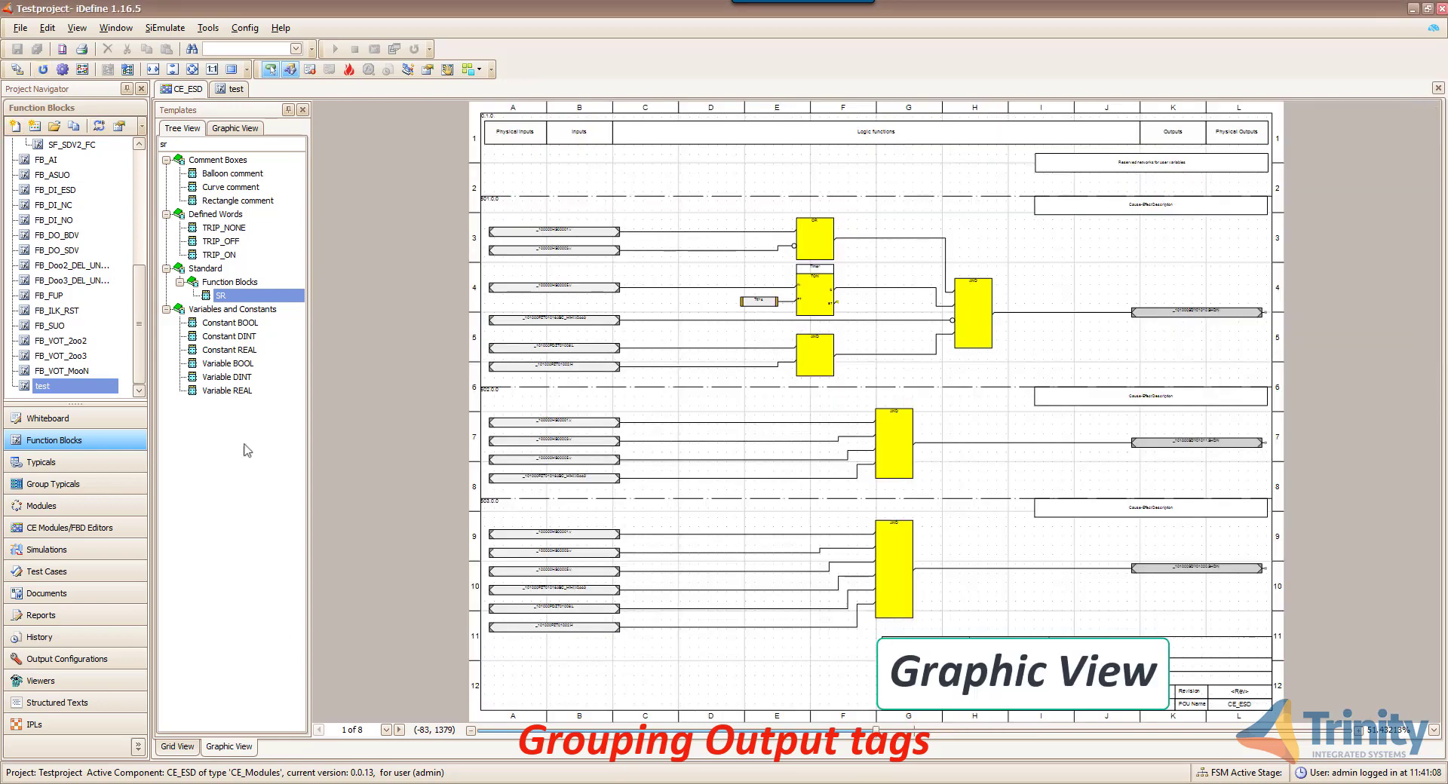
click(399, 731)
click(398, 731)
click(399, 731)
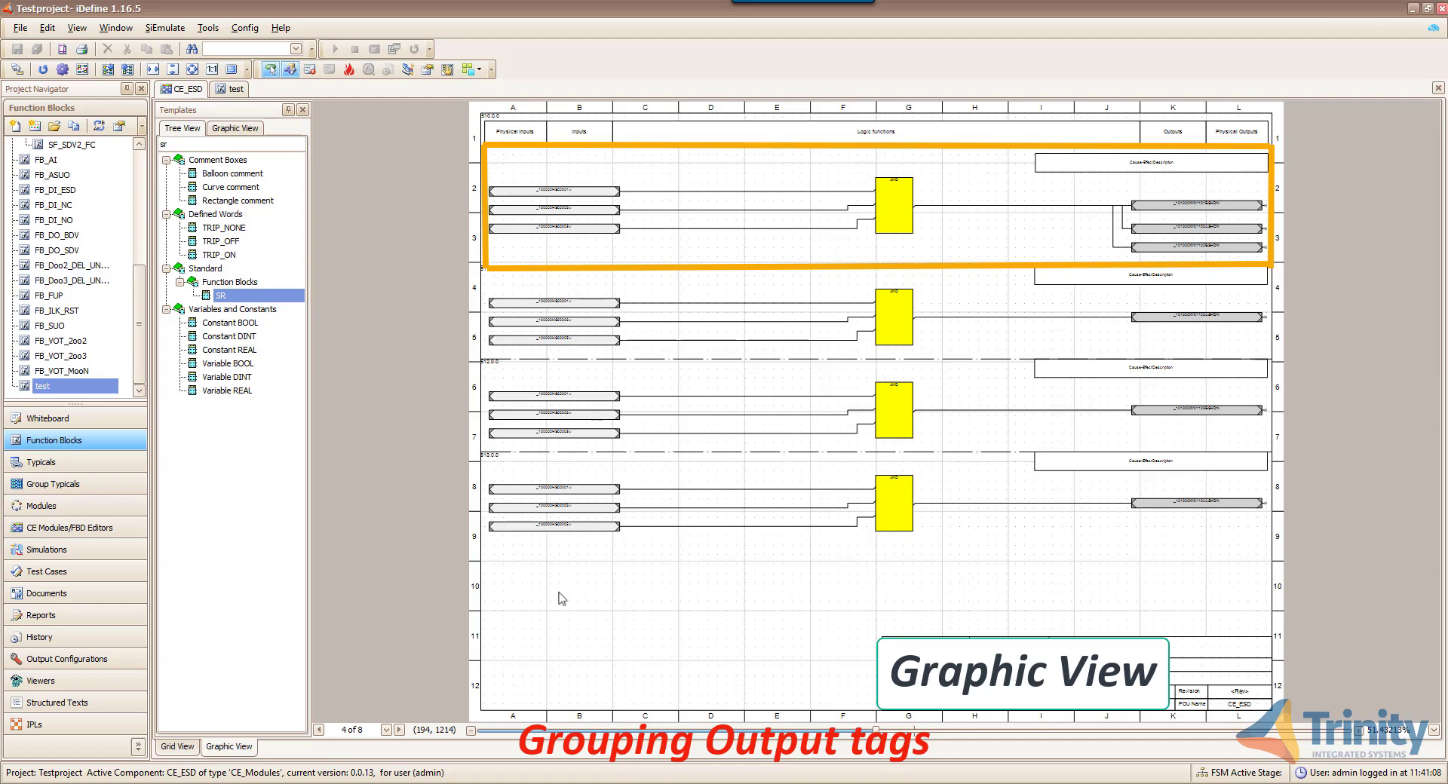
click(317, 731)
click(318, 731)
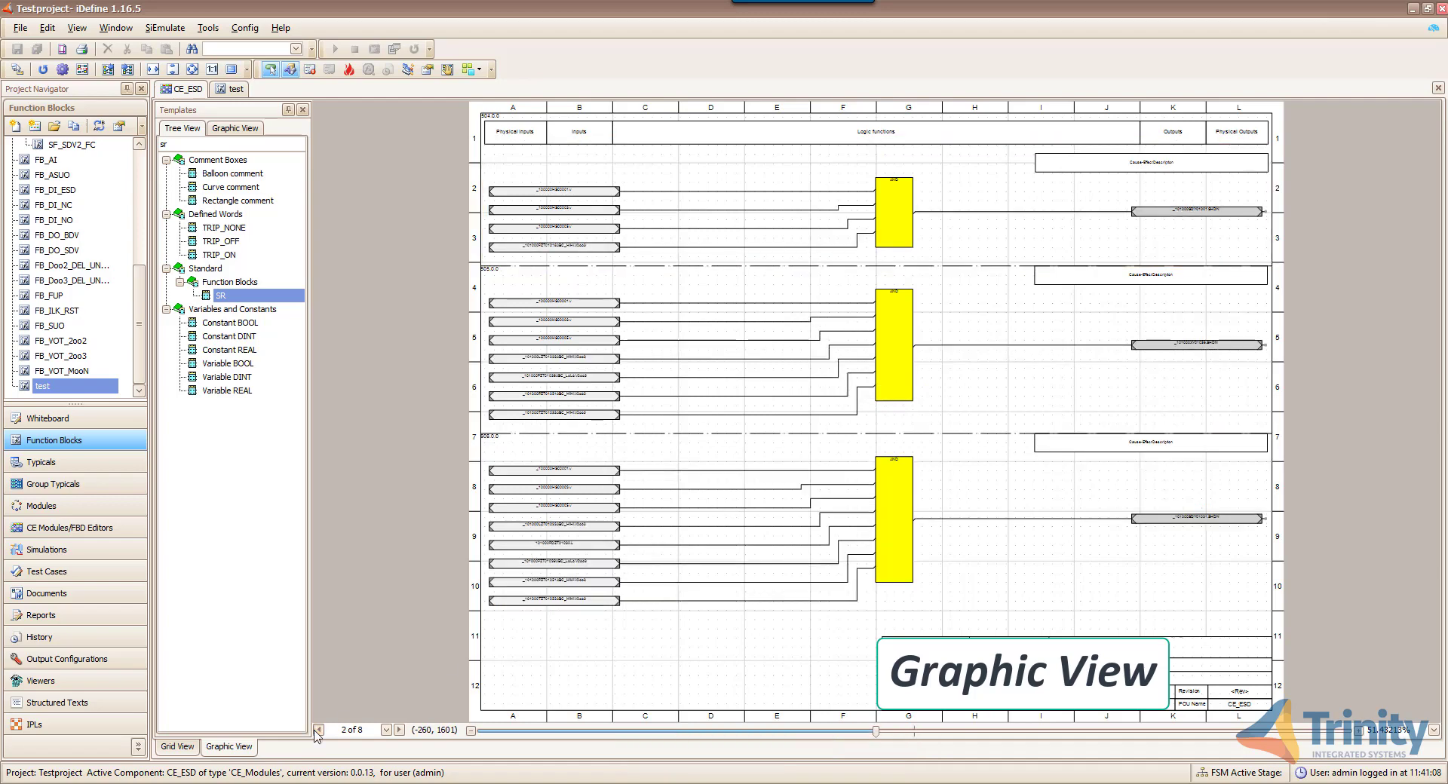
click(318, 731)
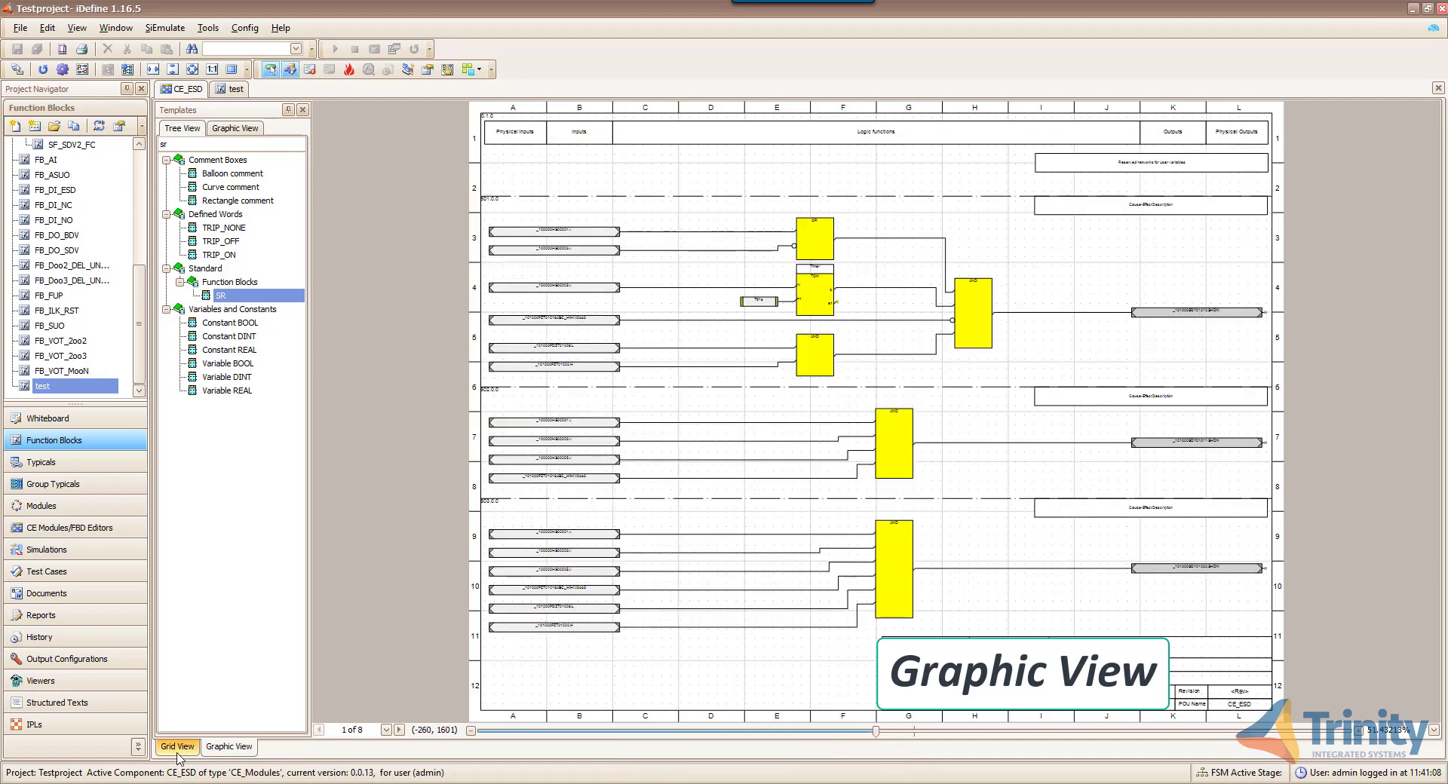
click(178, 748)
- Ungroup _101000XY01102BSHDN into its own column and check HS00001, HS00003 and HS00005 for it
right_click(684, 249)
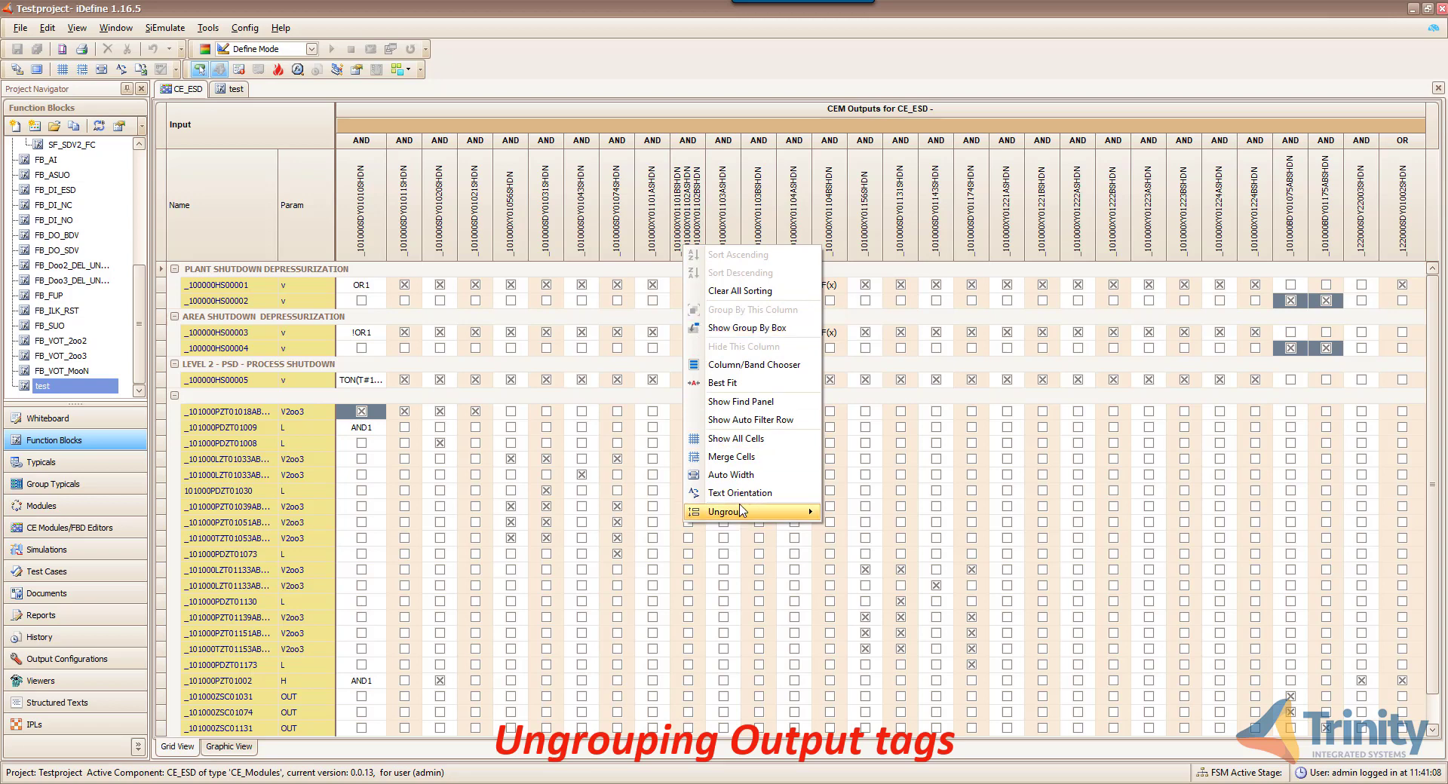
mouse_move(742, 511)
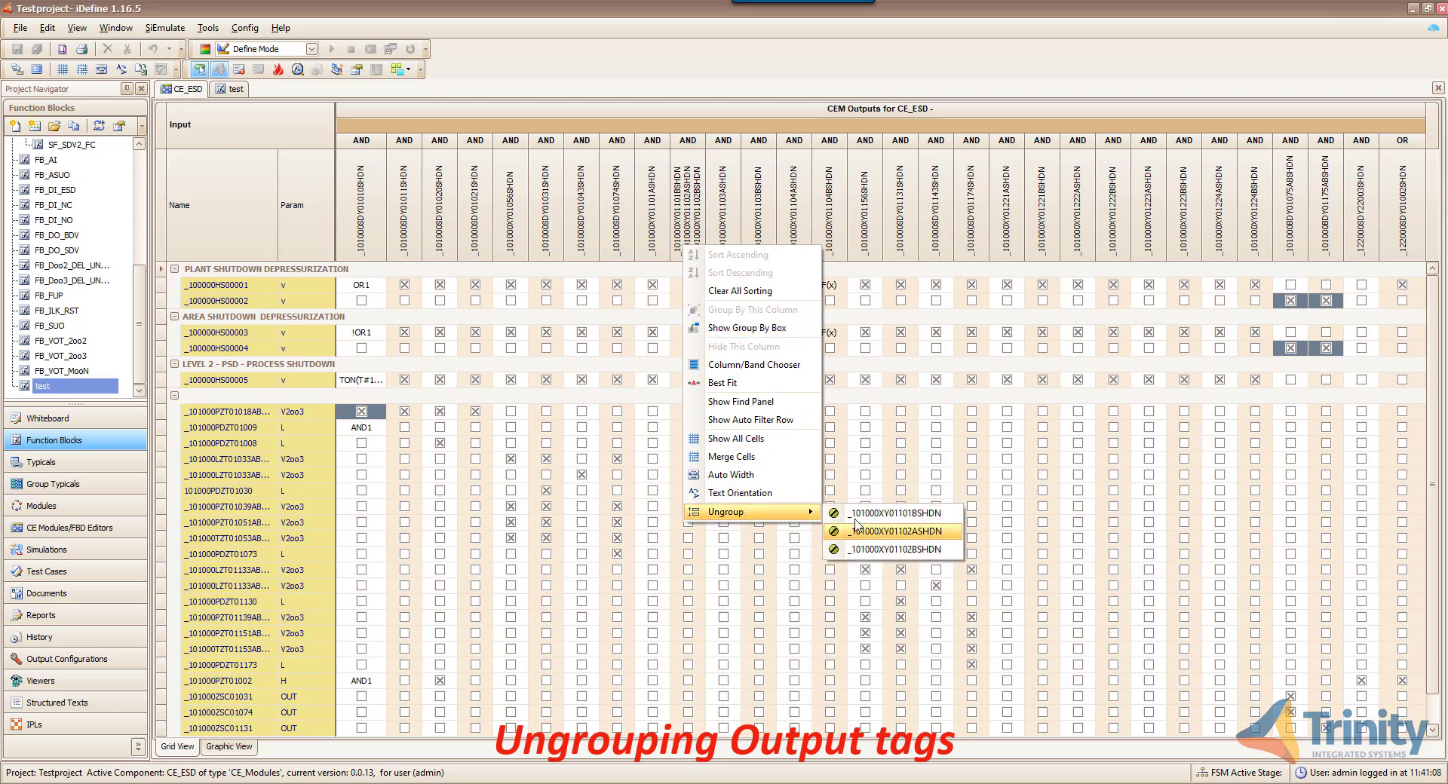
key(Down)
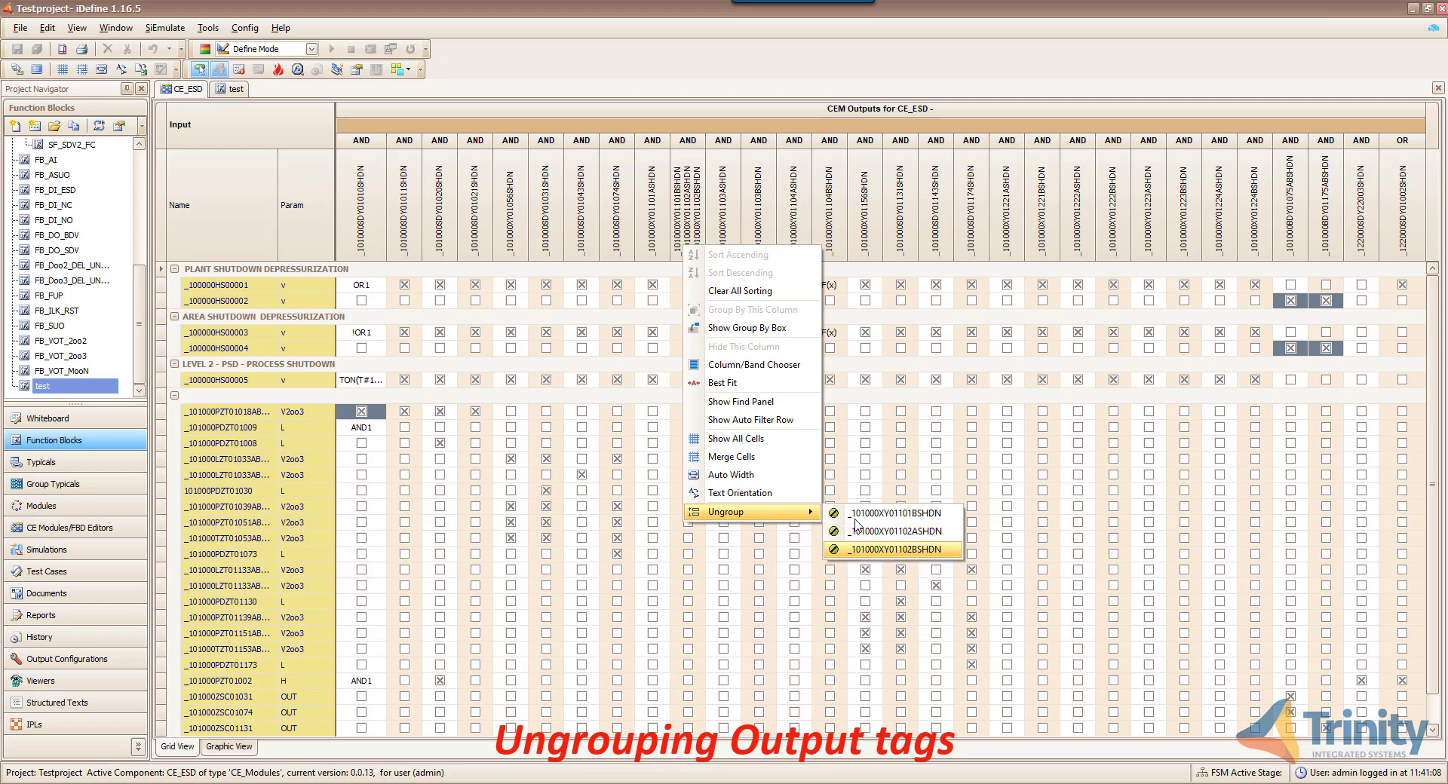
click(886, 554)
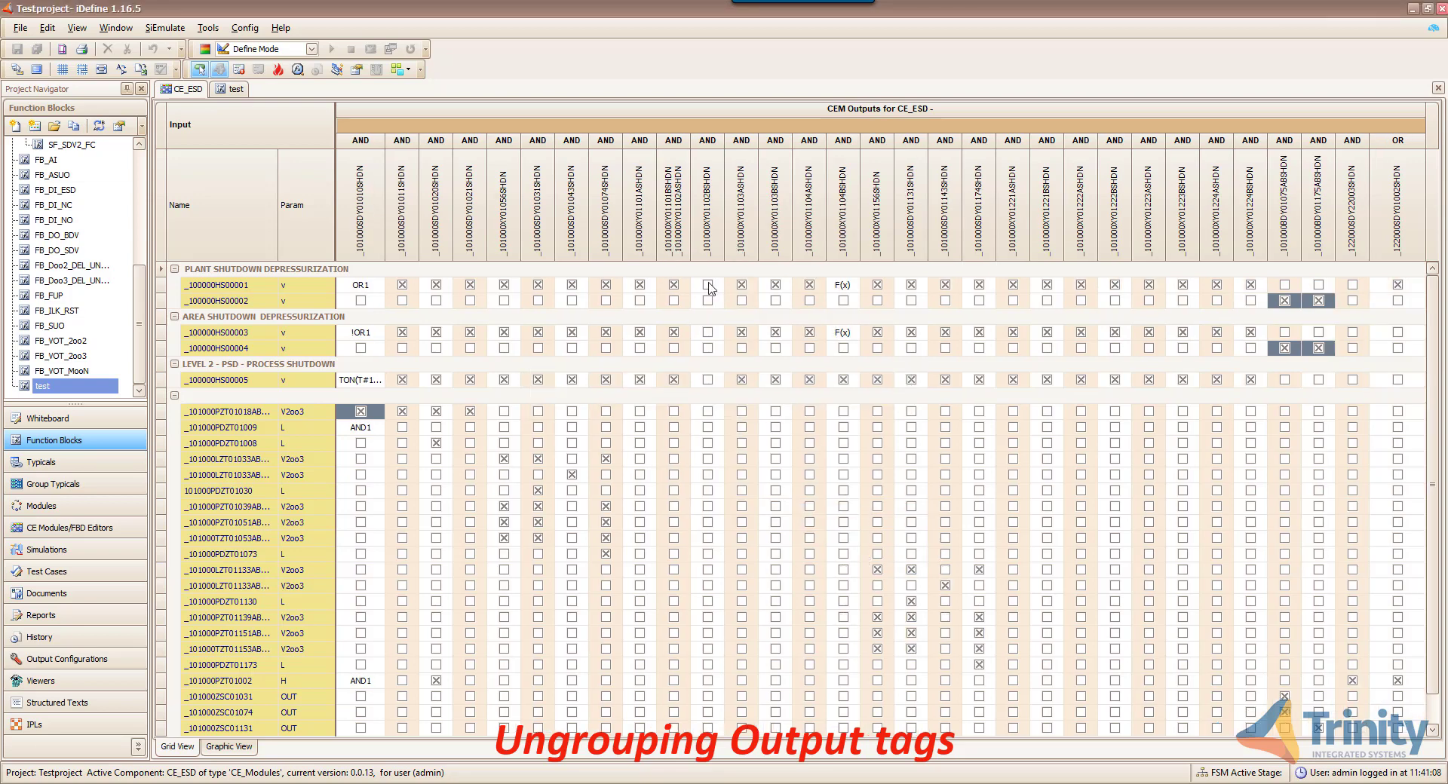
click(709, 285)
click(709, 333)
click(709, 381)
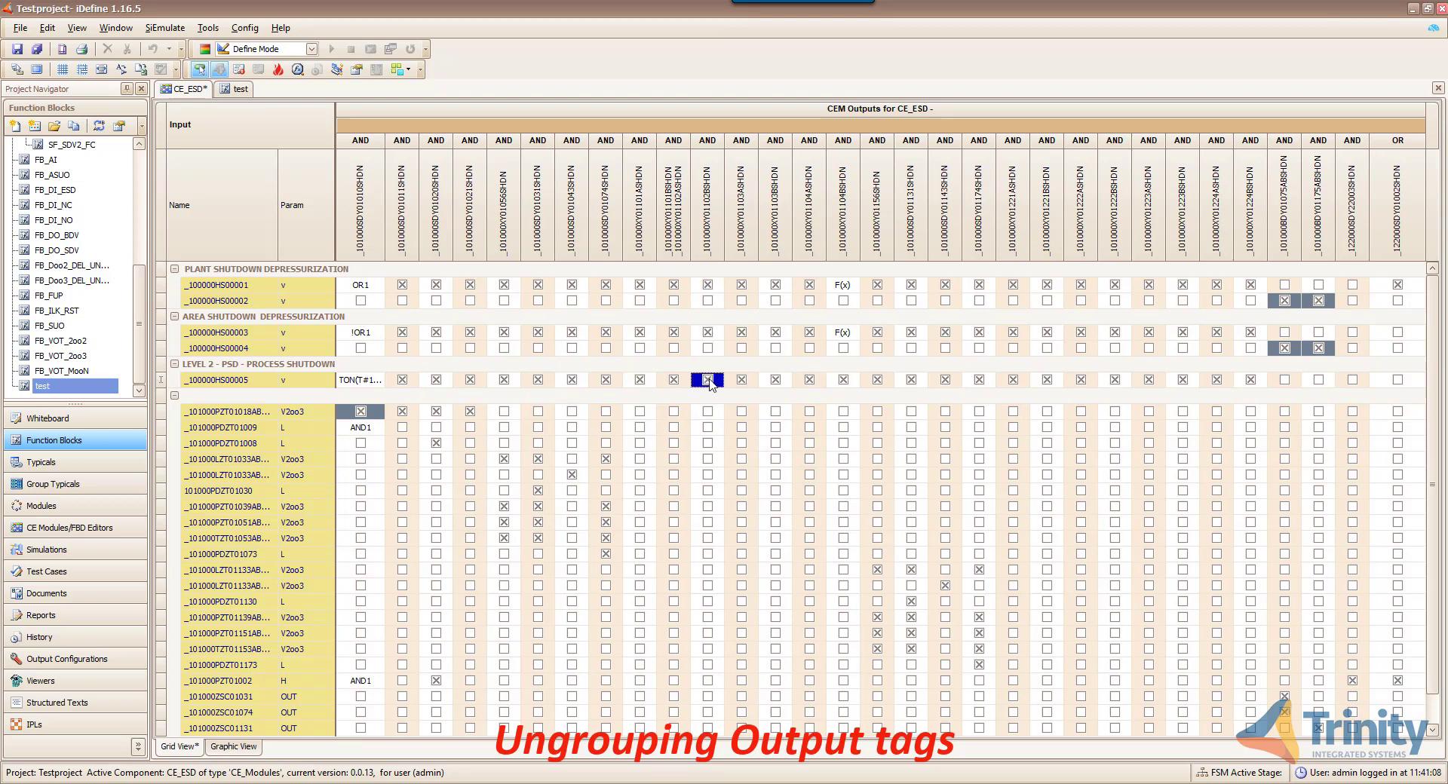
- Ungroup _101000XY01102ASHDN, check HS00001, HS00003 and HS00005 for it, and save the matrix
right_click(674, 242)
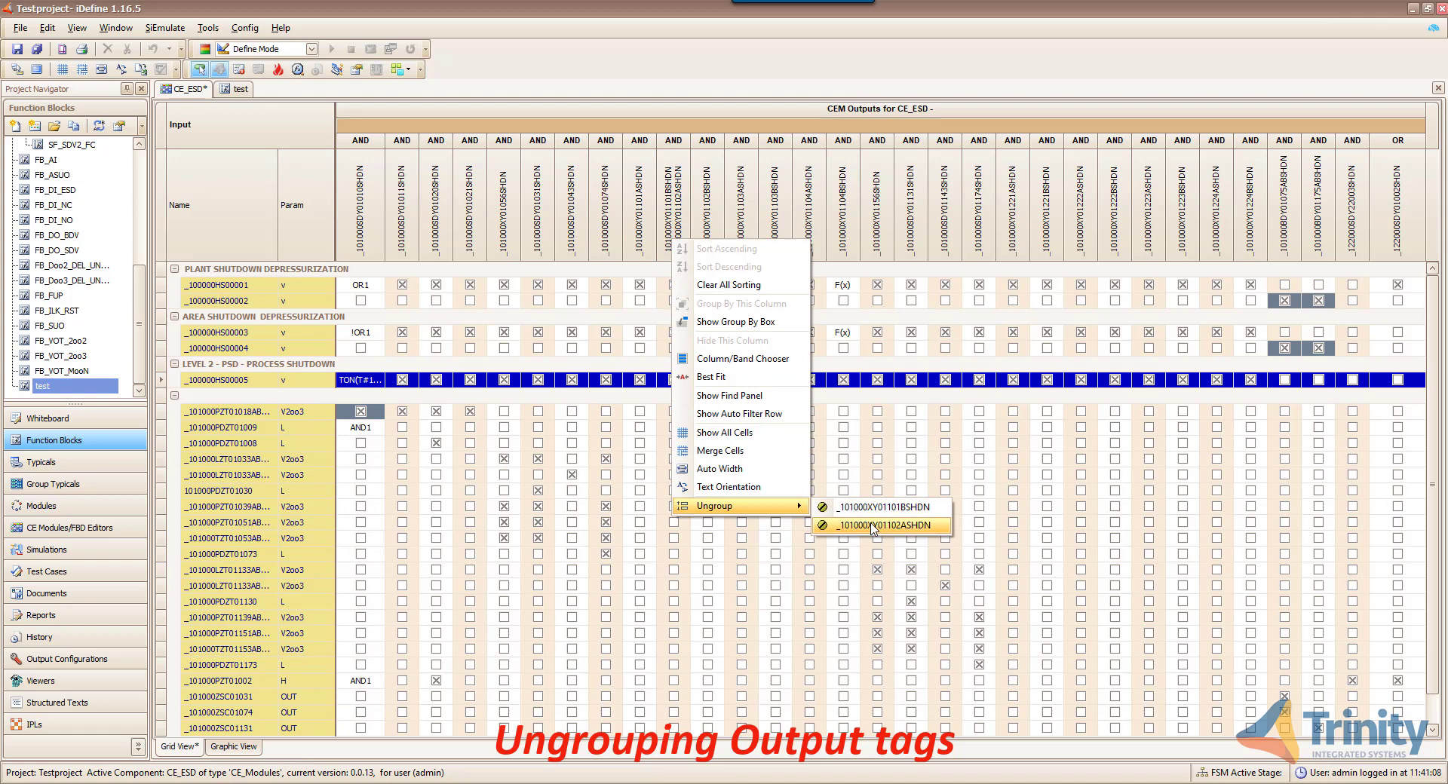
click(873, 526)
click(697, 286)
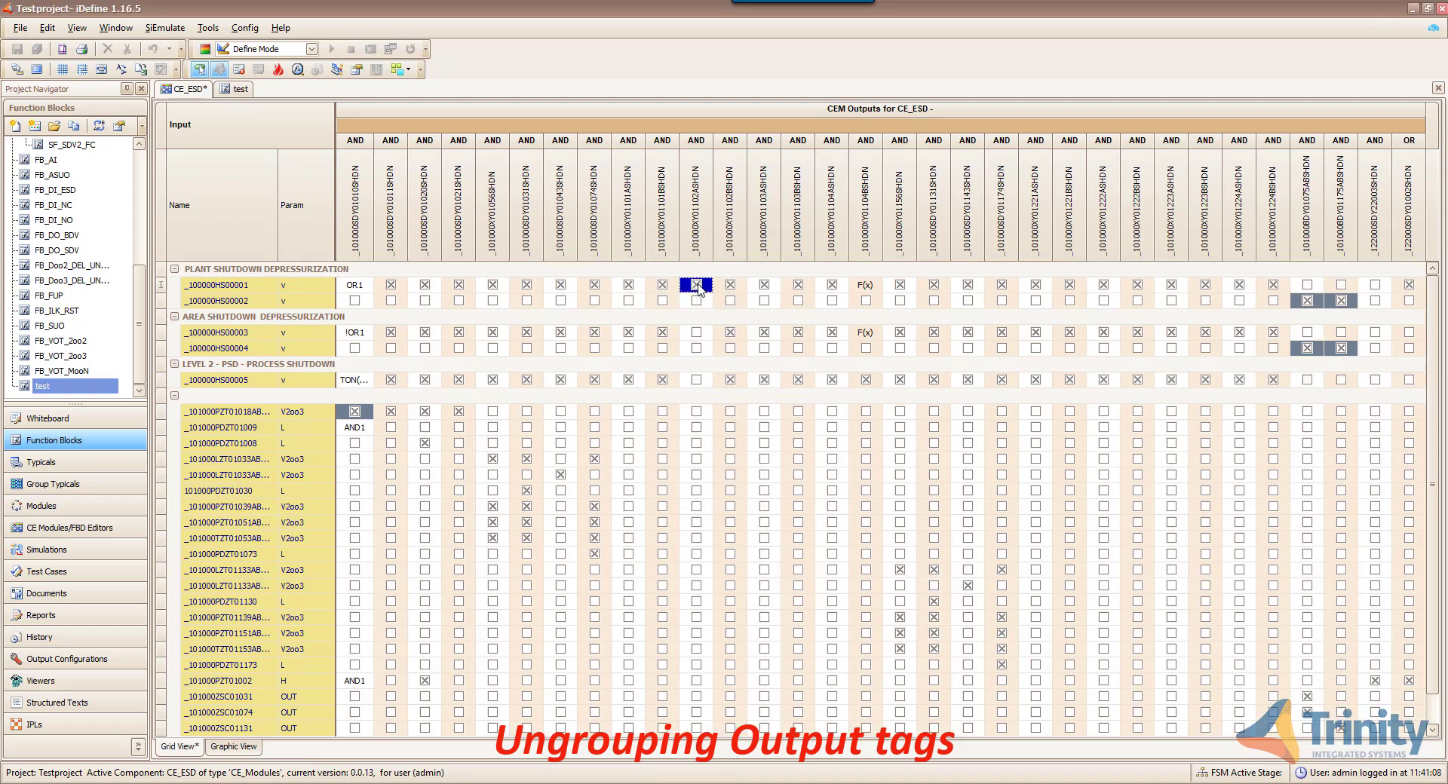
click(697, 332)
click(696, 380)
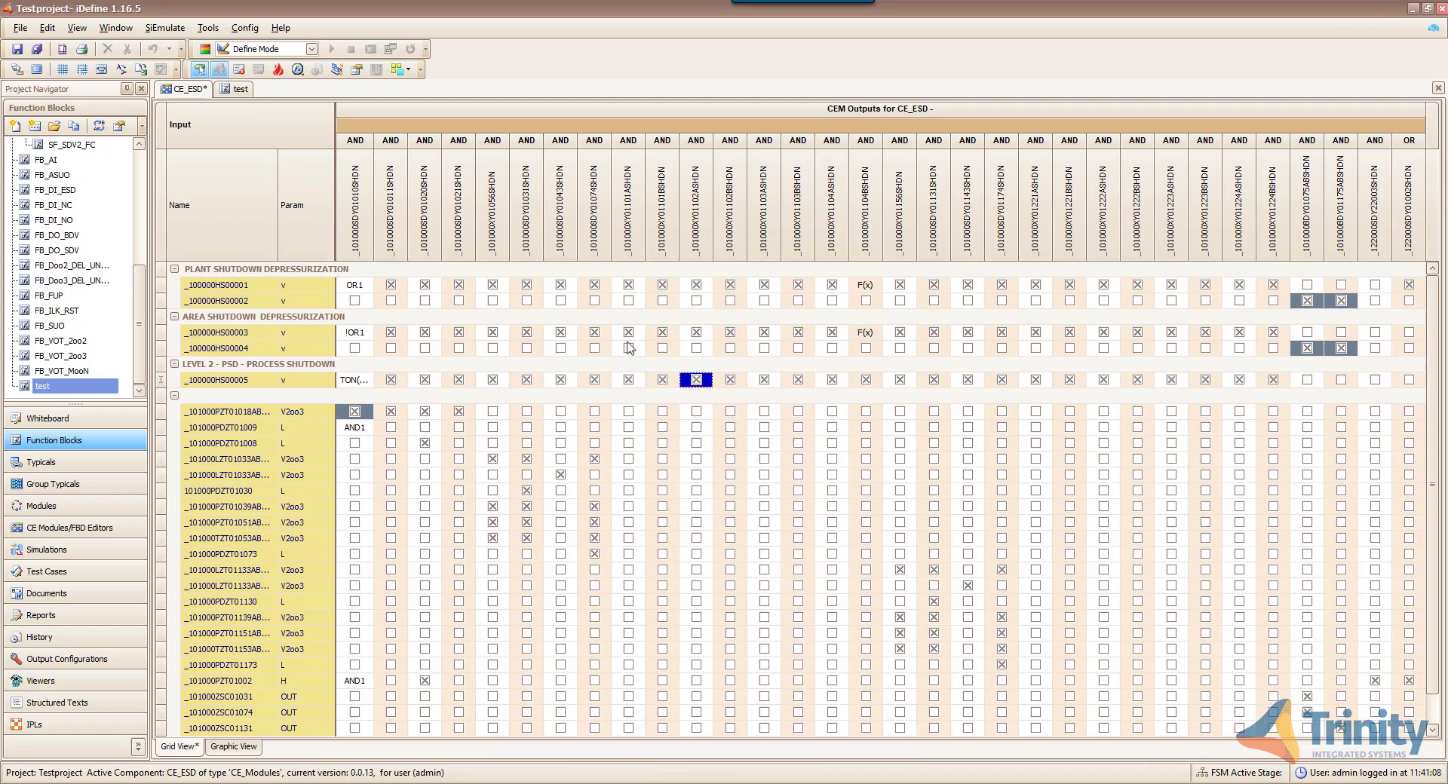
click(21, 48)
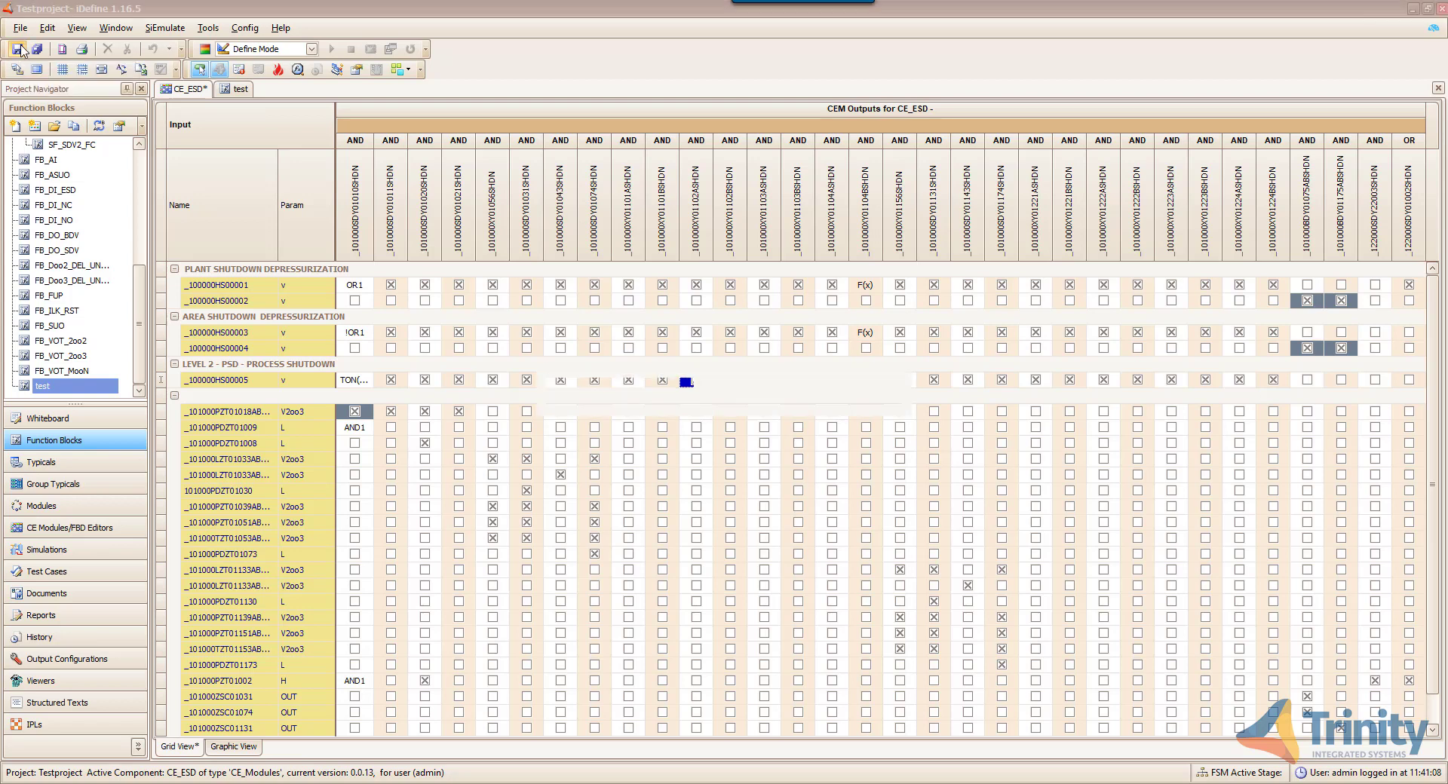
- In Graphic View, refresh the CE_ESD diagram and review pages 1-4 before and after regeneration
click(231, 746)
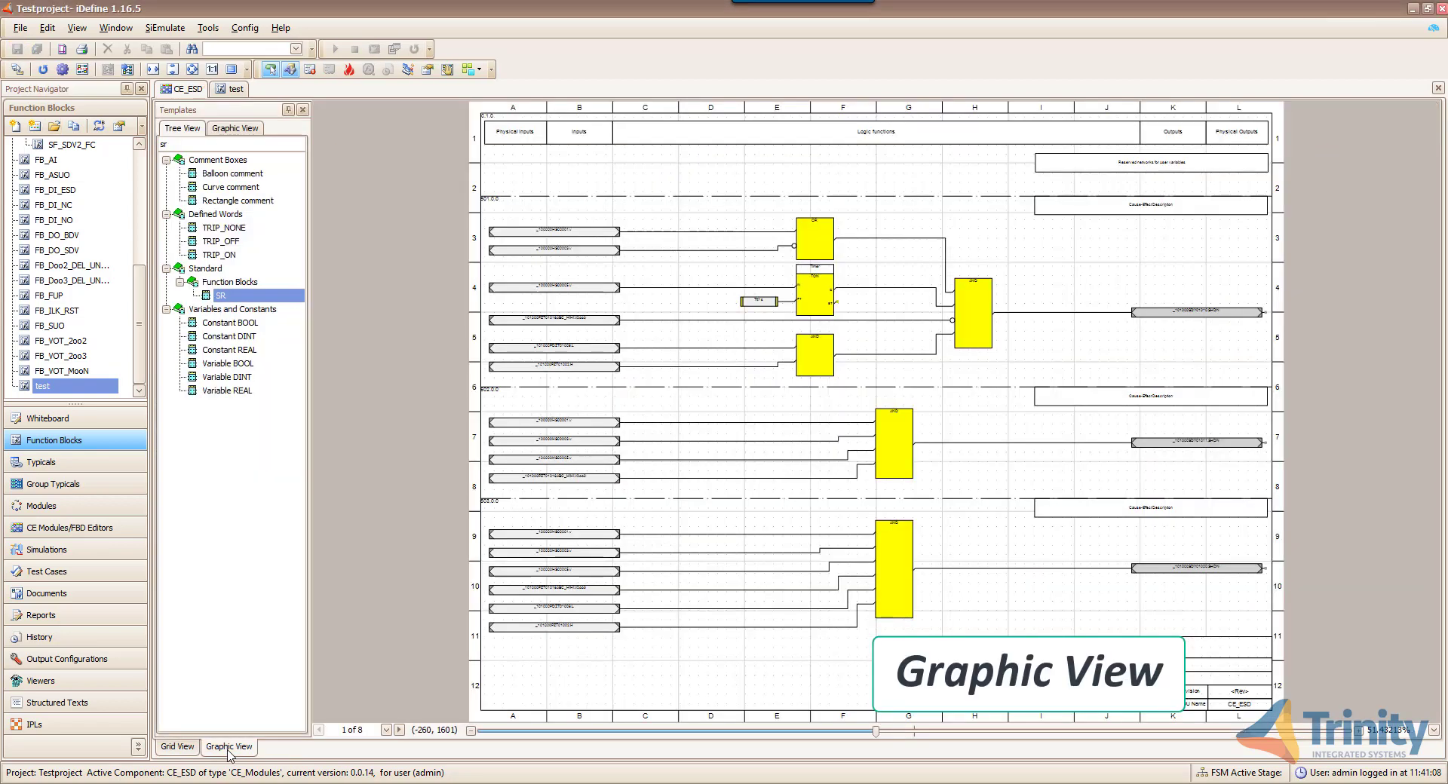
click(399, 730)
click(399, 730)
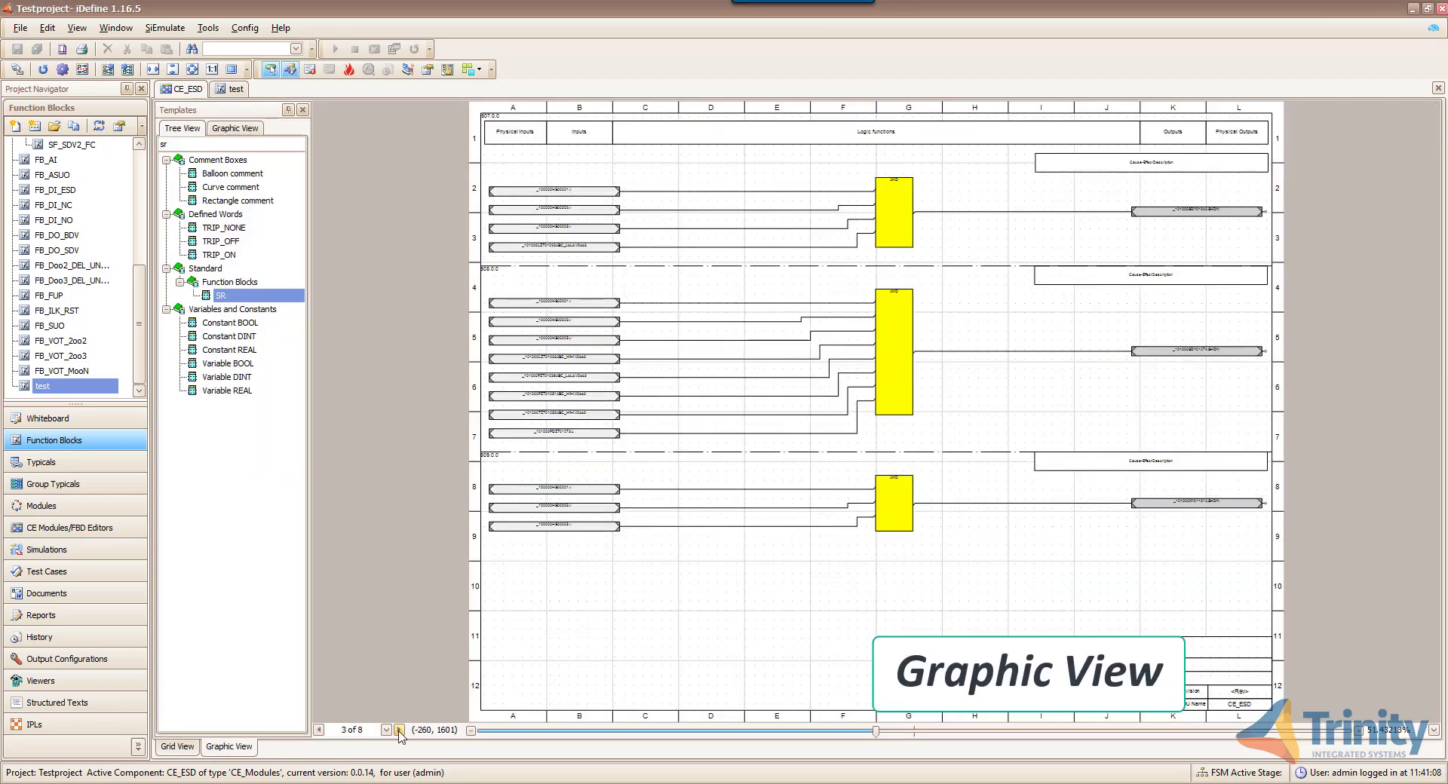
click(399, 730)
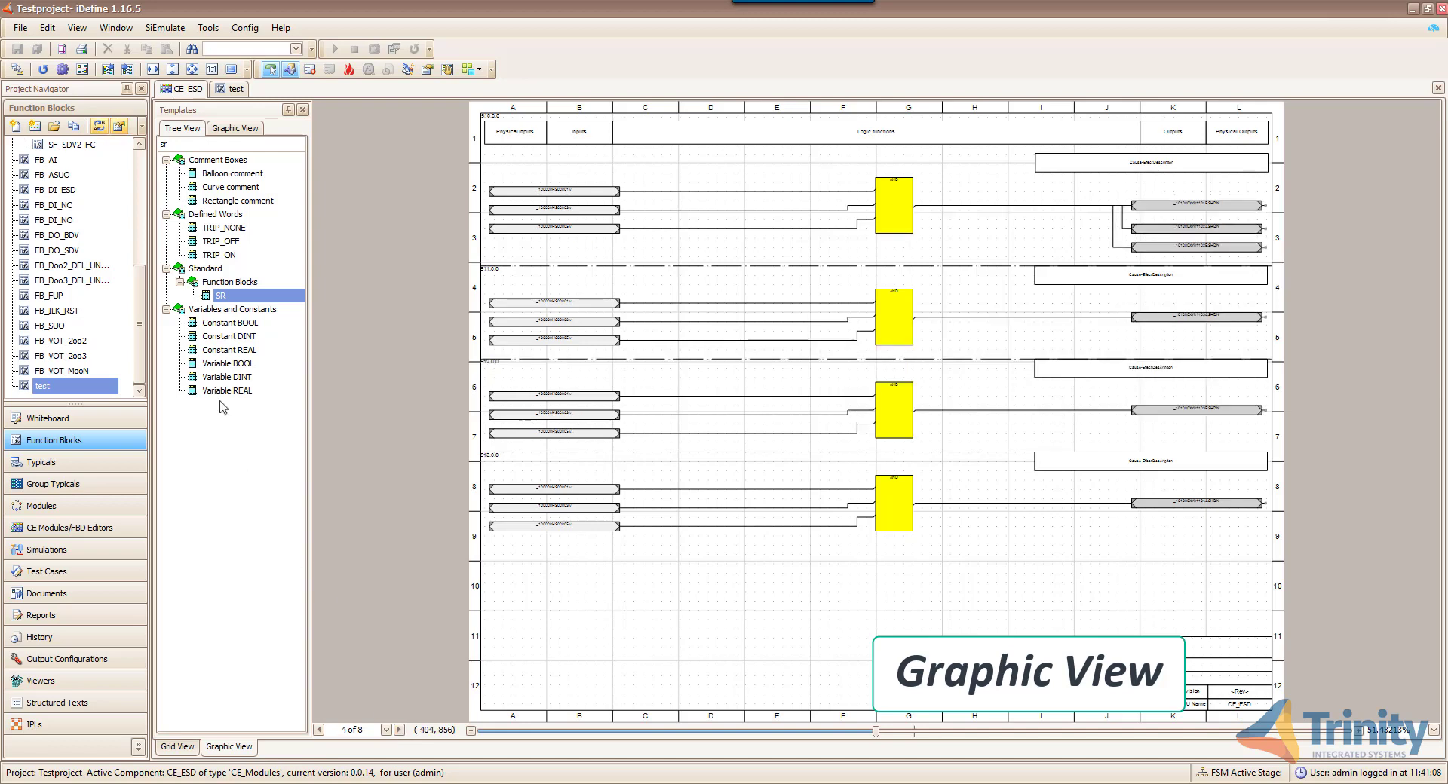
click(42, 69)
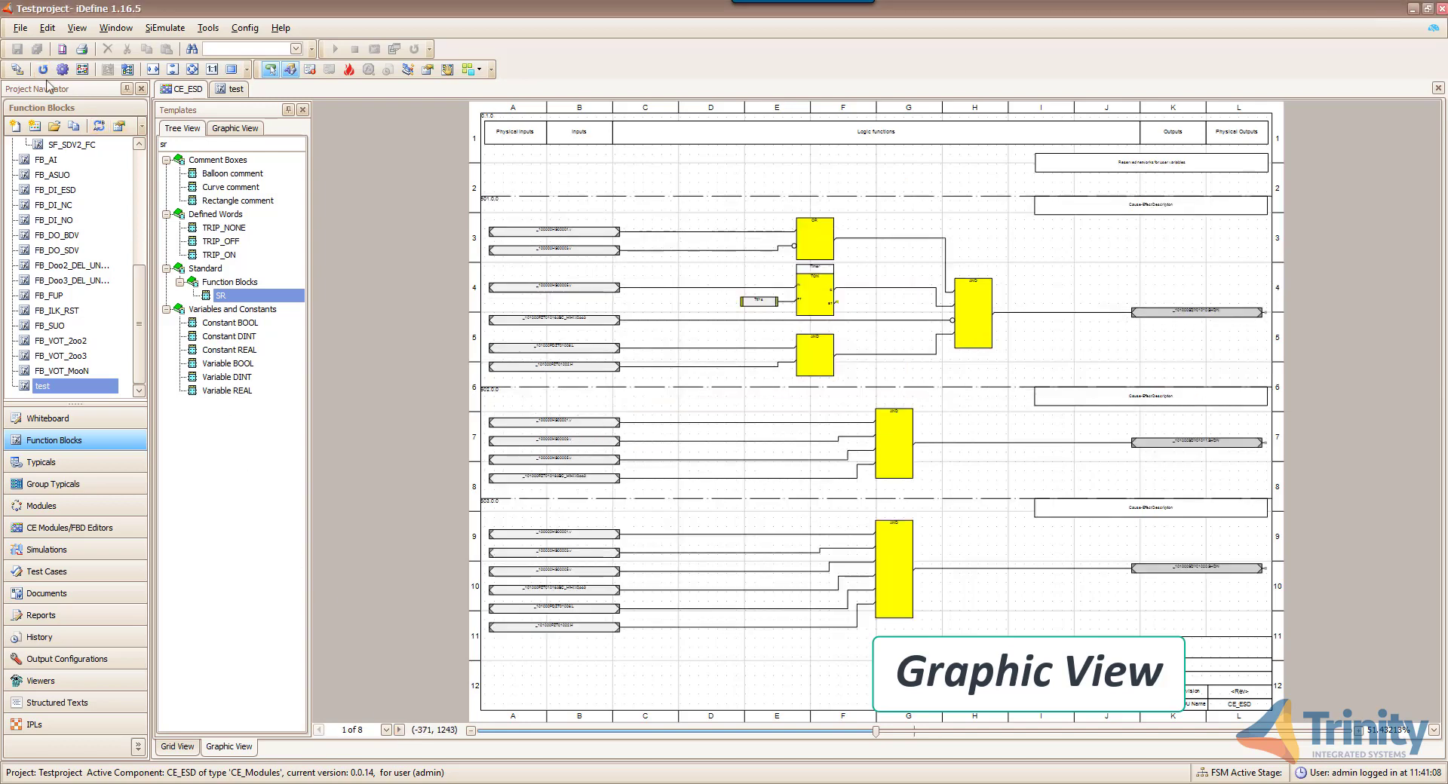
click(400, 730)
click(399, 730)
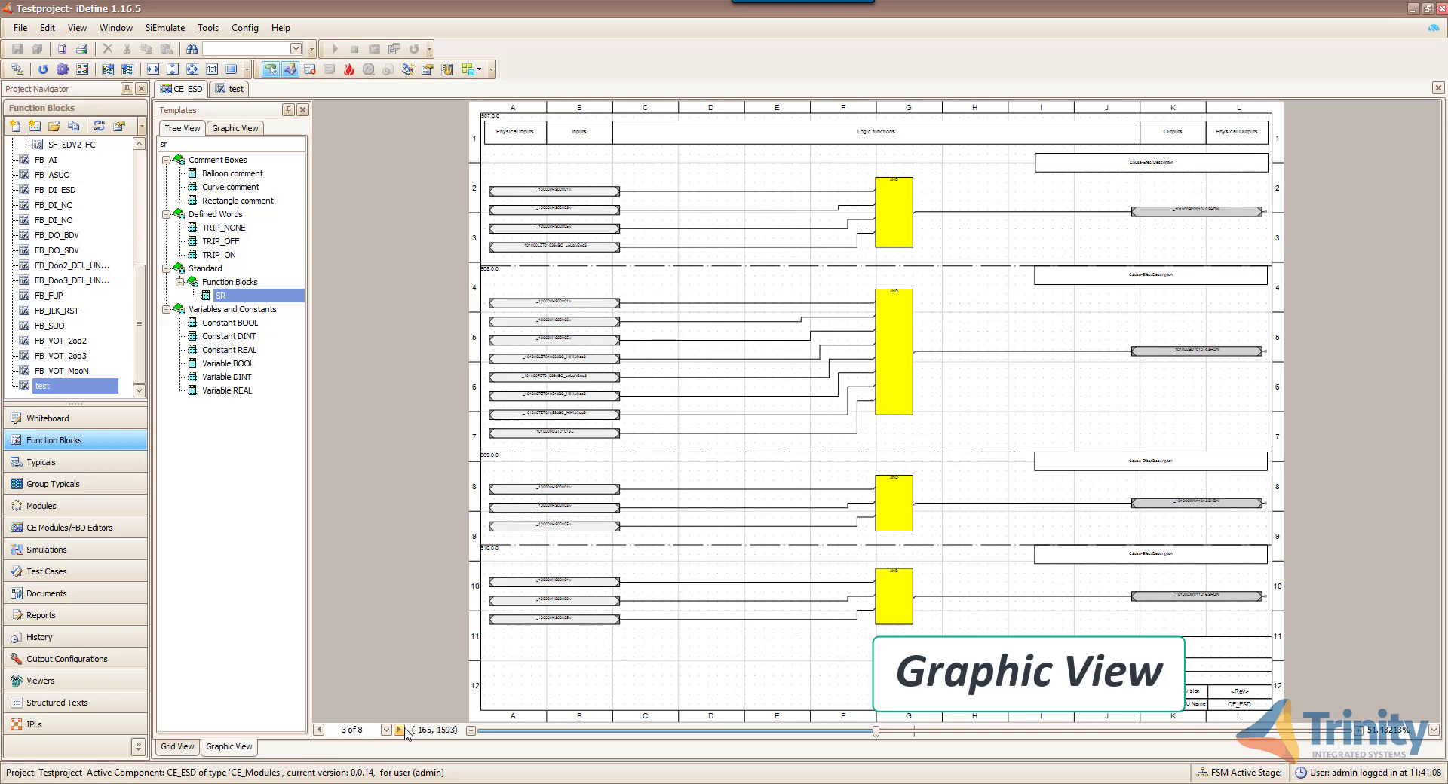
click(399, 730)
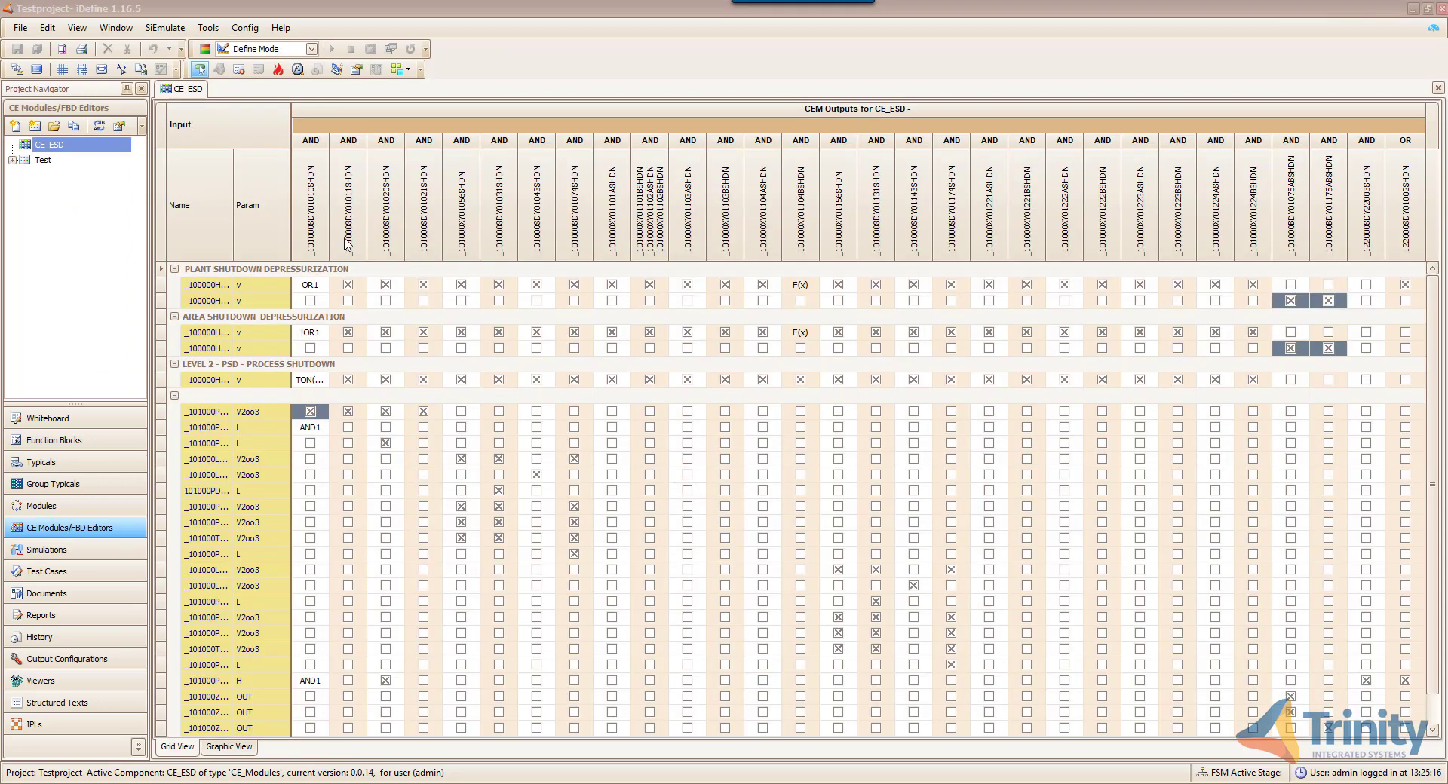
- Export the matrix to CE_Export.xlsx in the documents folder and open the created workbook
click(142, 69)
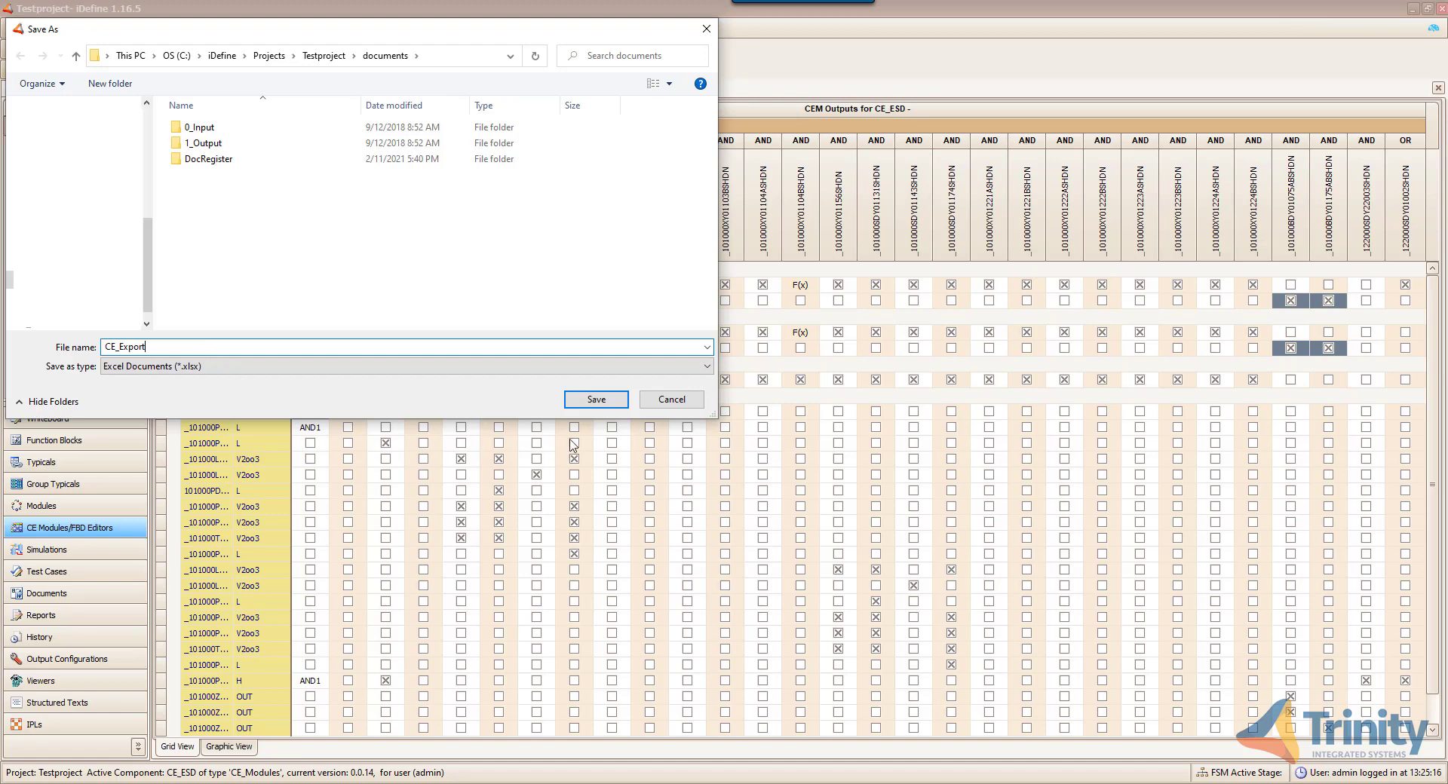
click(593, 400)
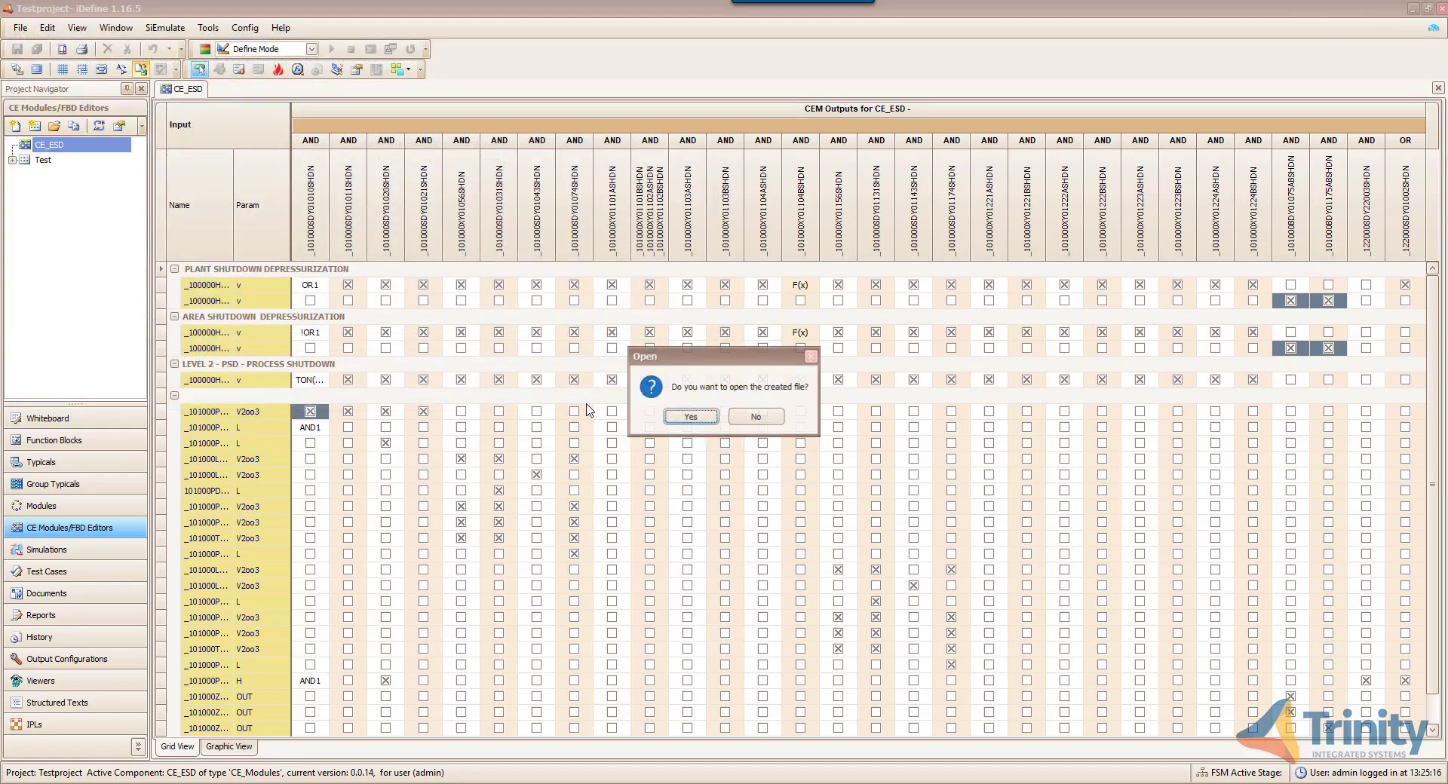
click(702, 424)
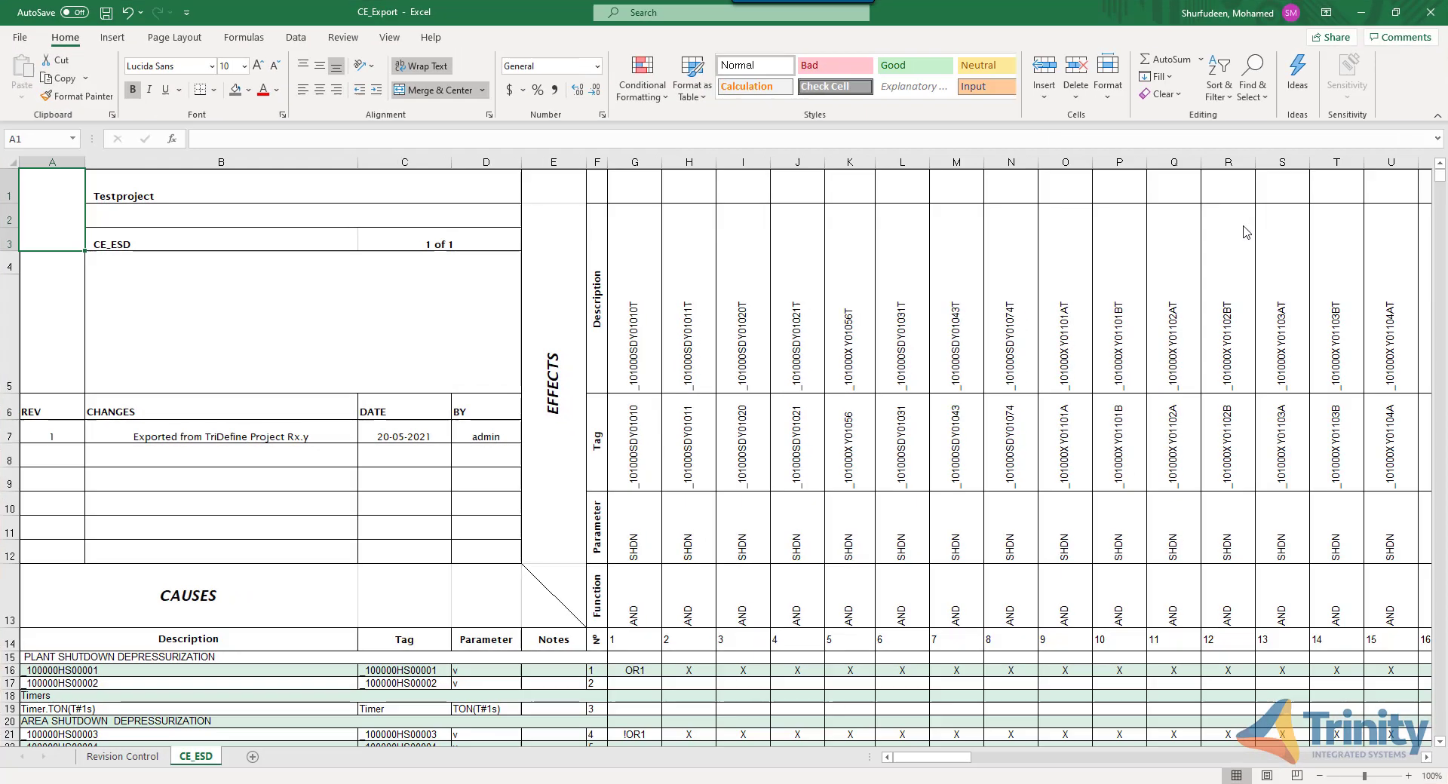
- Maximize the CE_Export.xlsx window and scroll through the CE_ESD causes-and-effects sheet
click(1244, 224)
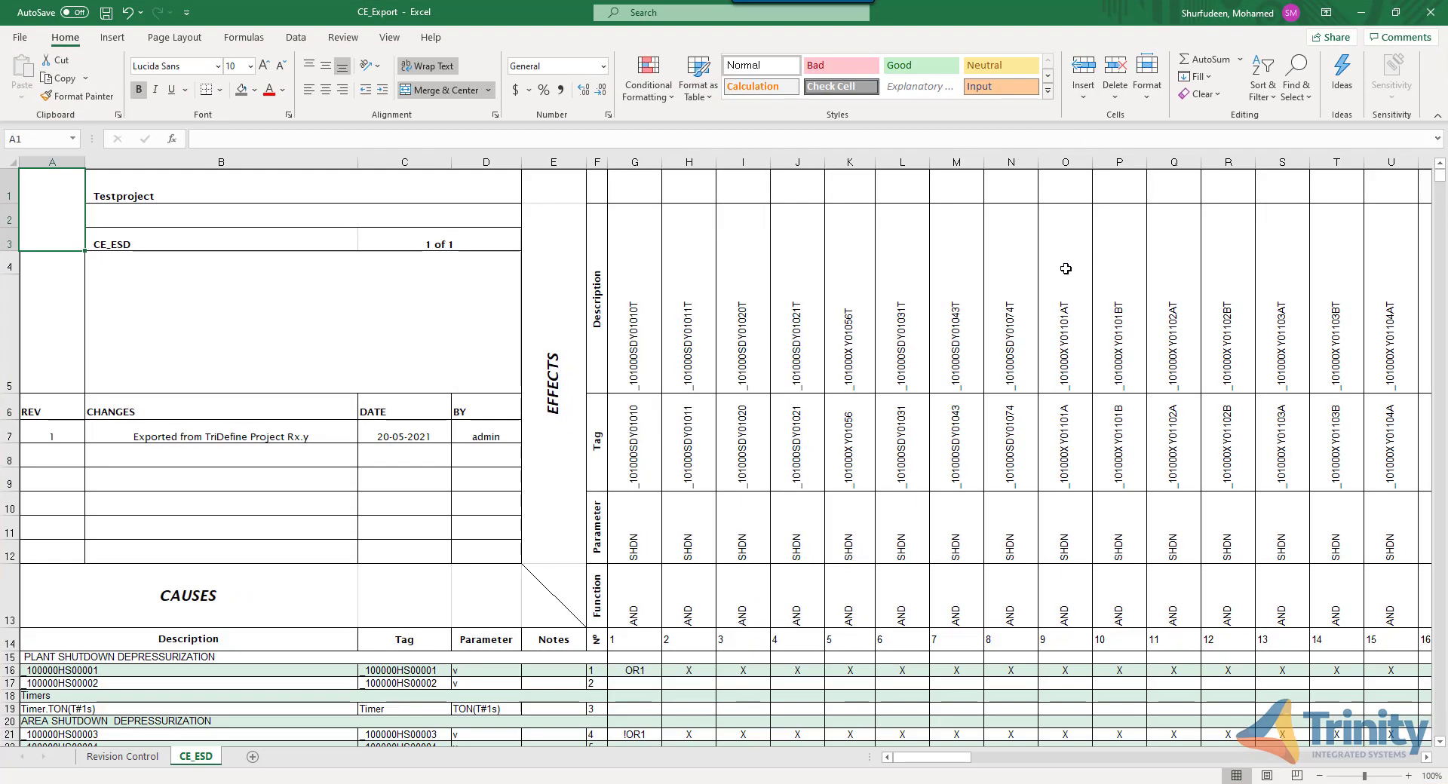
ctrl+scroll(877, 327, down, 3)
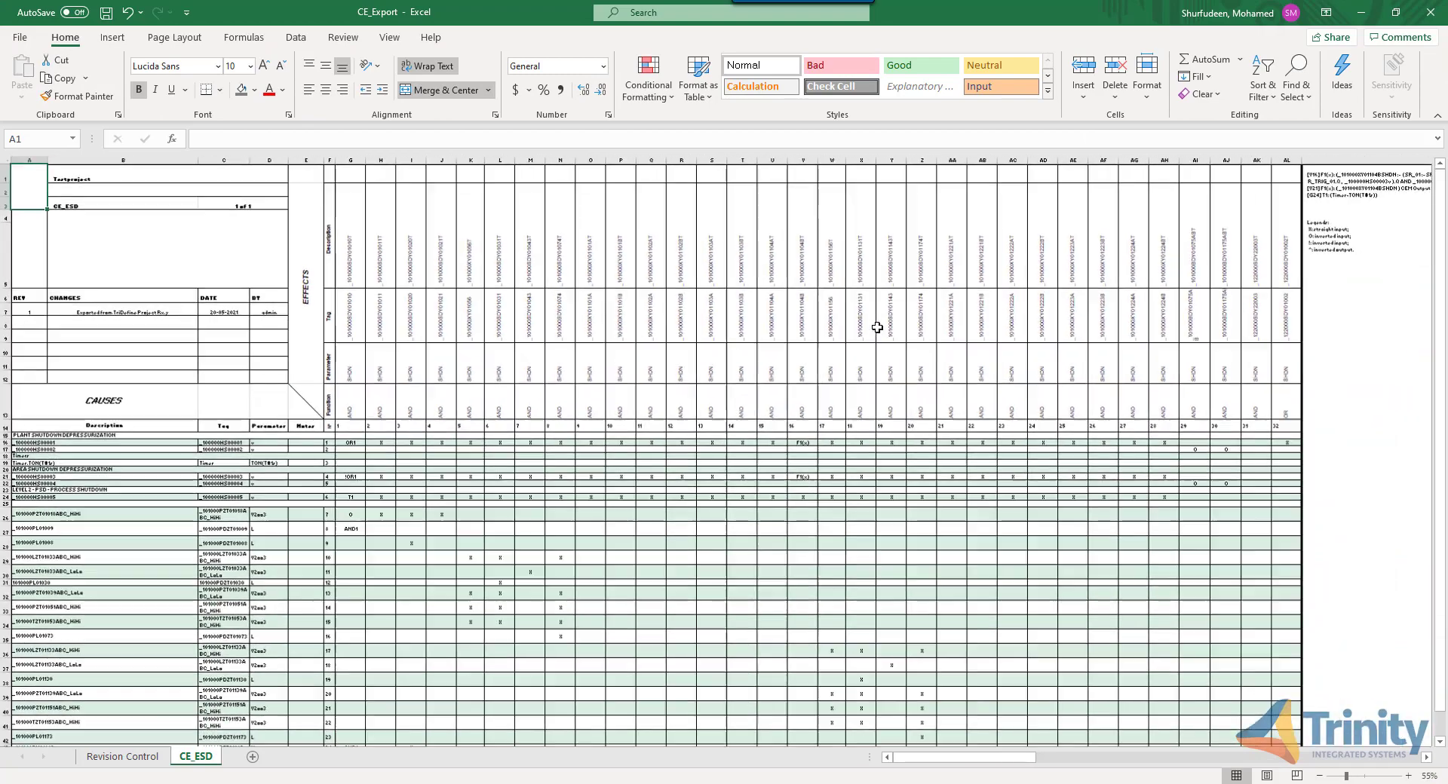
ctrl+scroll(878, 327, down, 2)
ctrl+scroll(874, 328, up, 2)
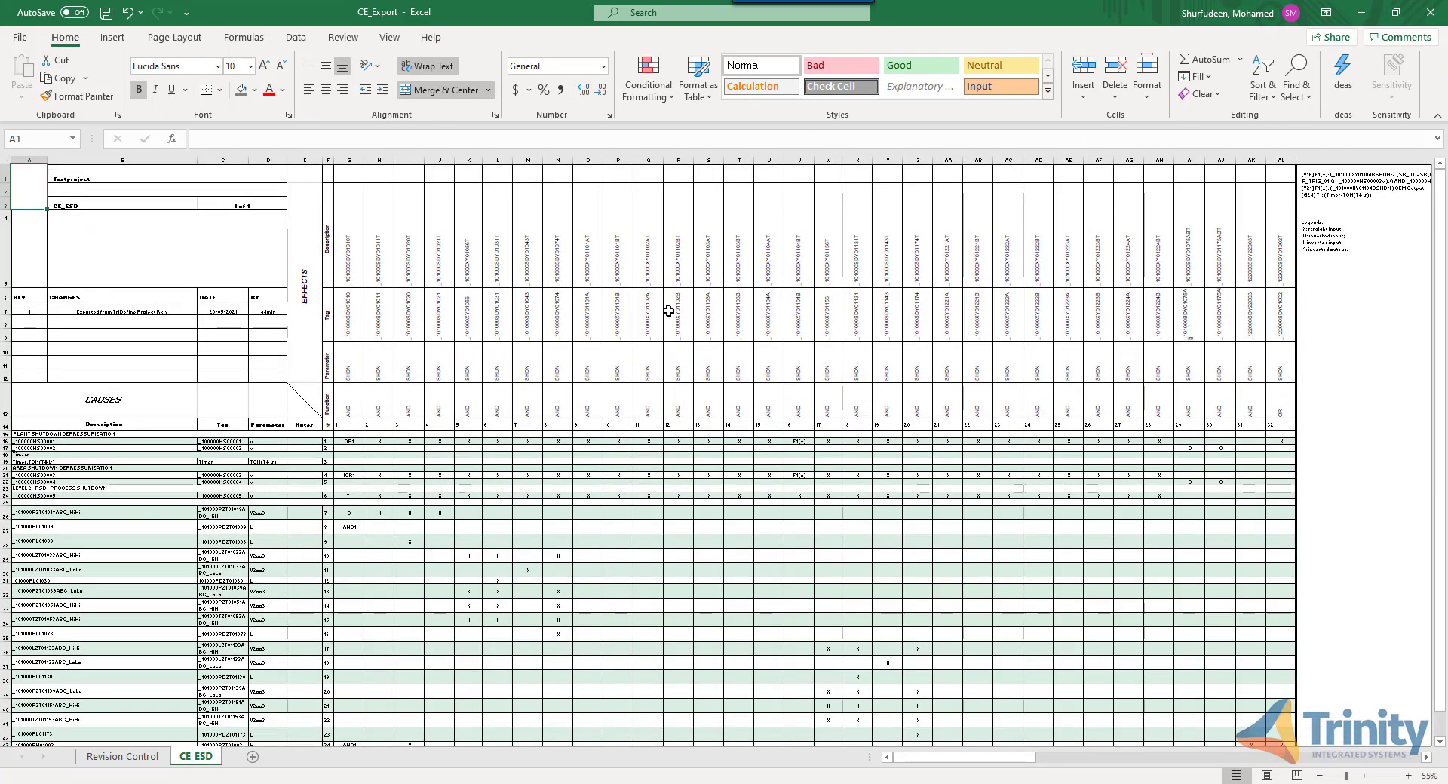
scroll(668, 310, down, 1)
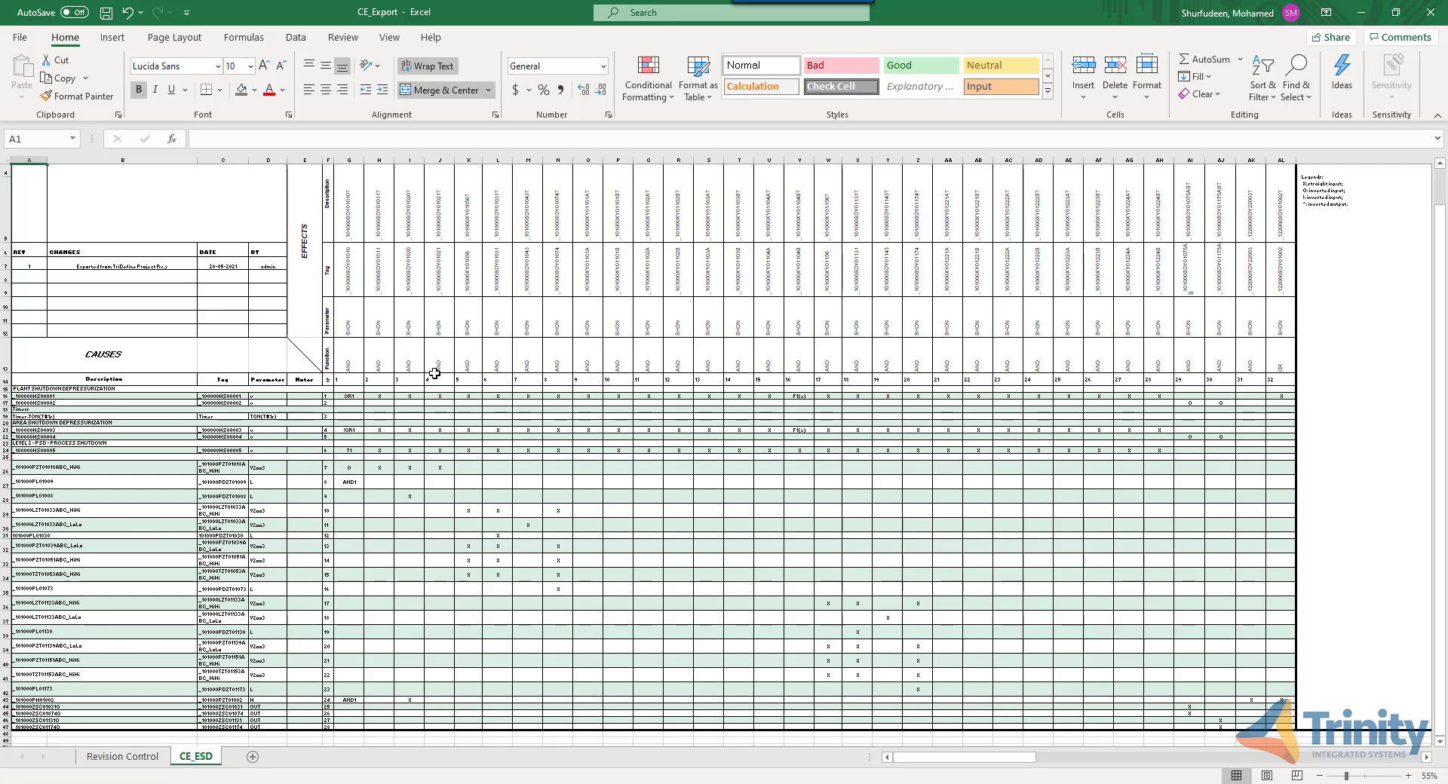
scroll(434, 373, up, 1)
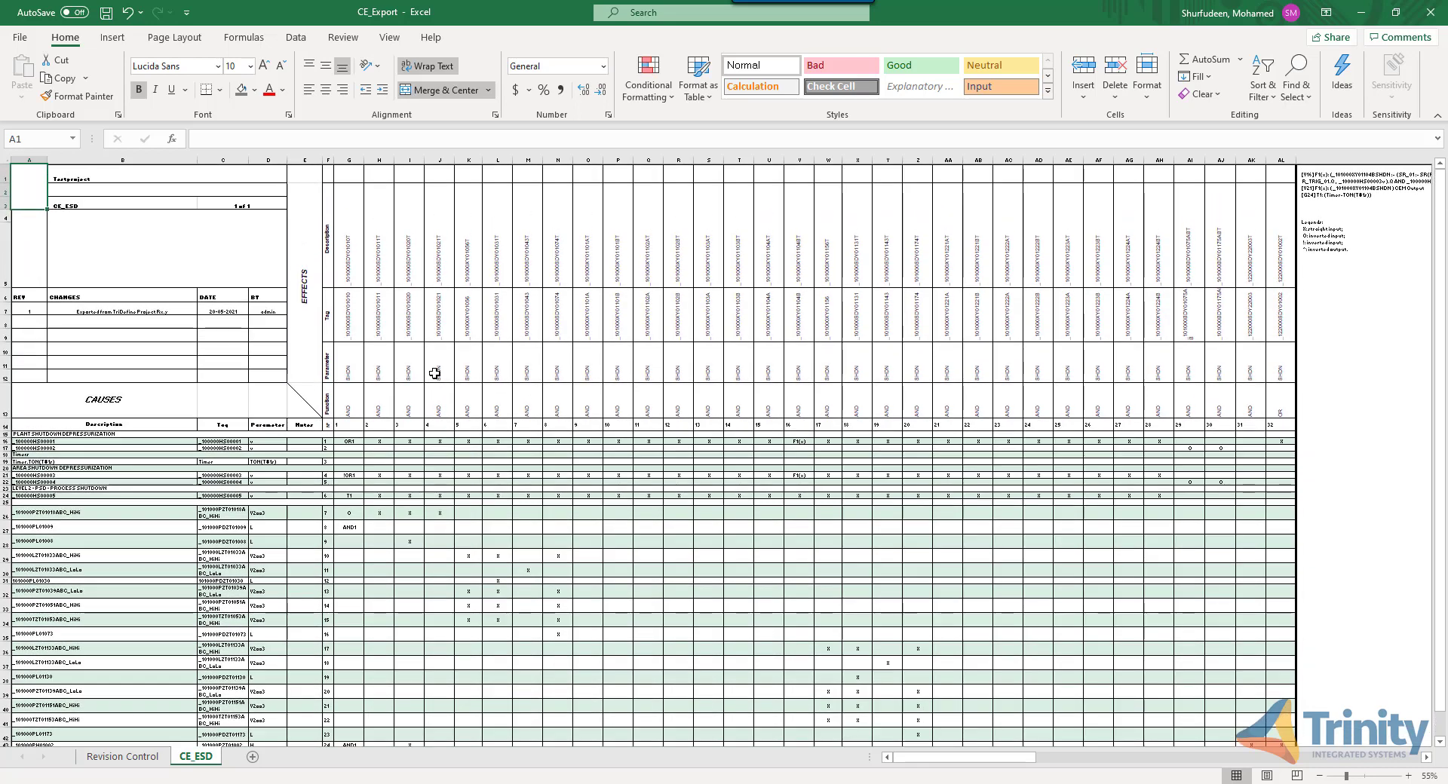
scroll(435, 374, down, 1)
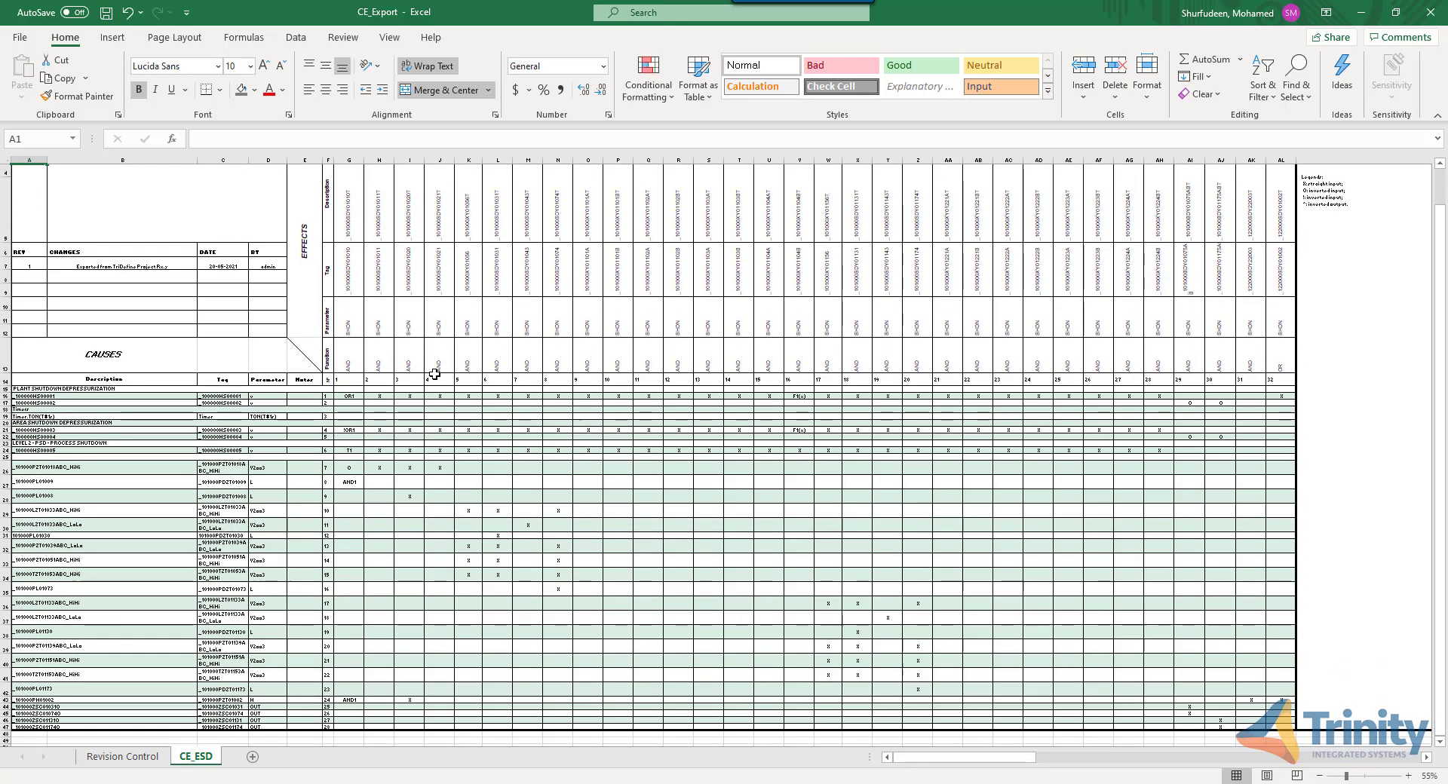